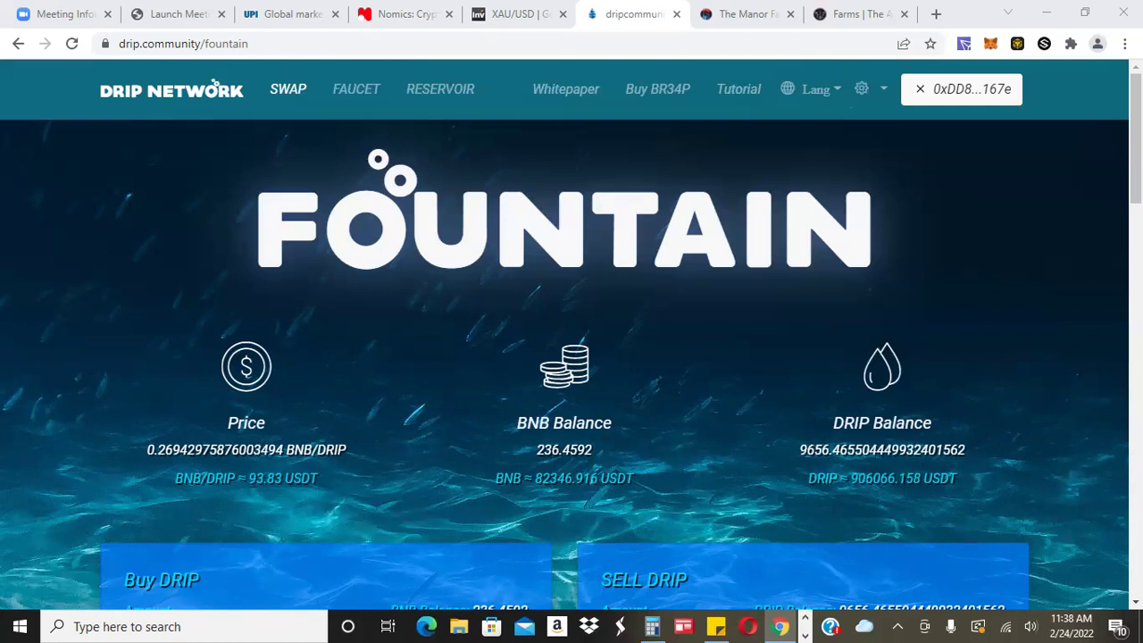
Open the Drip Network Faucet page
scroll(572, 357, "down", 1)
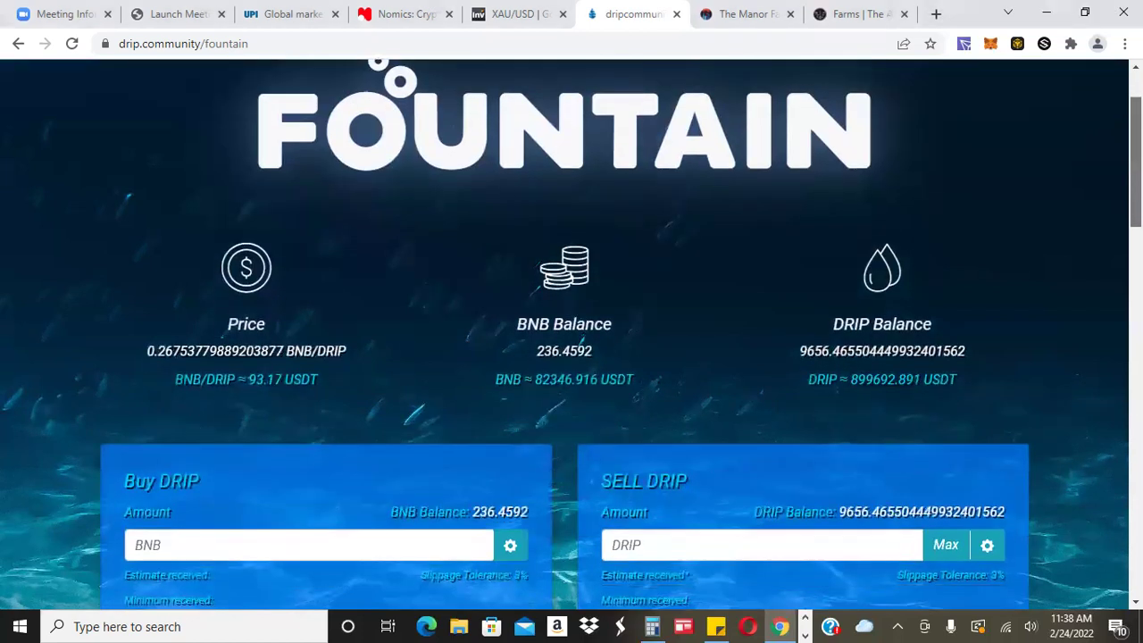
scroll(572, 358, "up", 1)
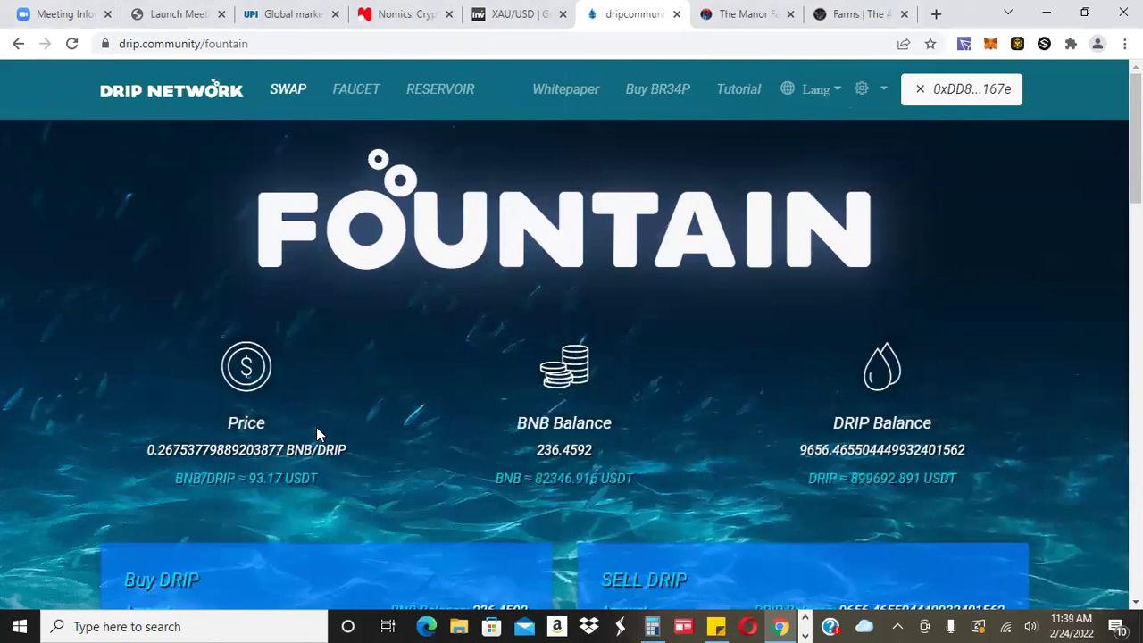
left_click(356, 89)
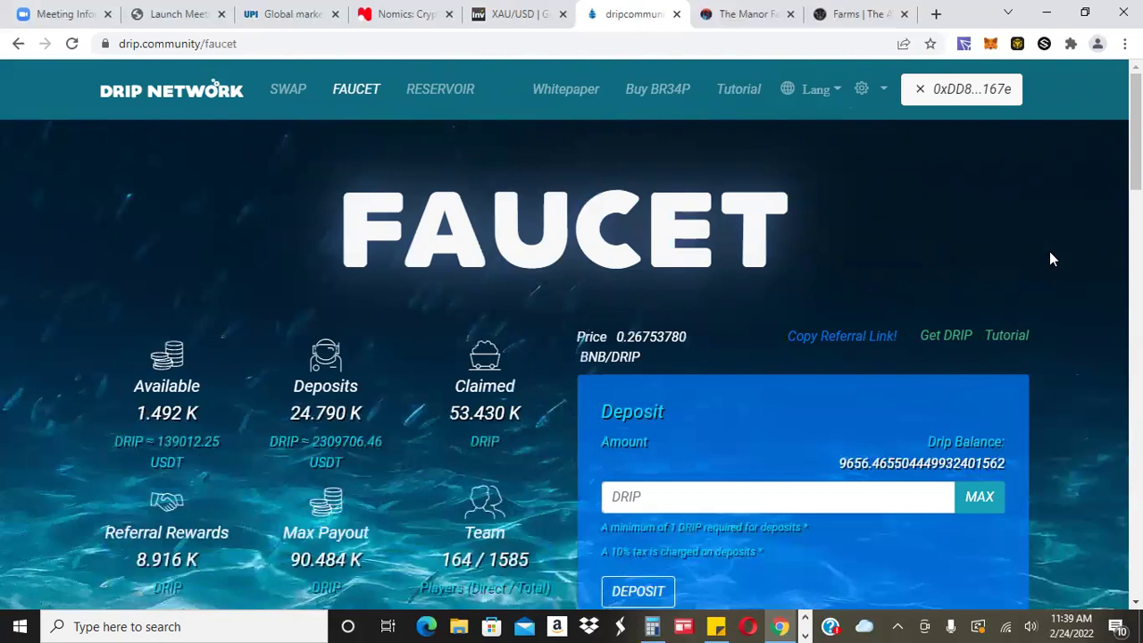
Scroll down to the Team Viewer panel and switch it to the Team Airdrop form
left_click_drag(1137, 134, 1137, 164)
scroll(572, 358, "down", 5)
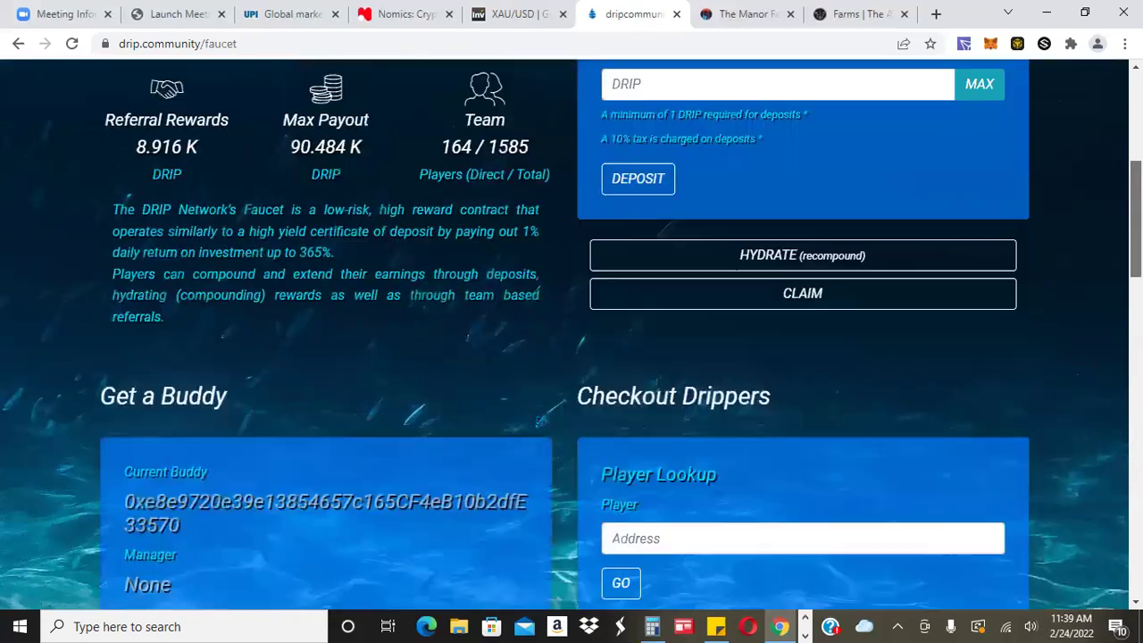
scroll(572, 357, "down", 2)
scroll(572, 358, "down", 6)
scroll(571, 358, "down", 2)
scroll(279, 204, "down", 1)
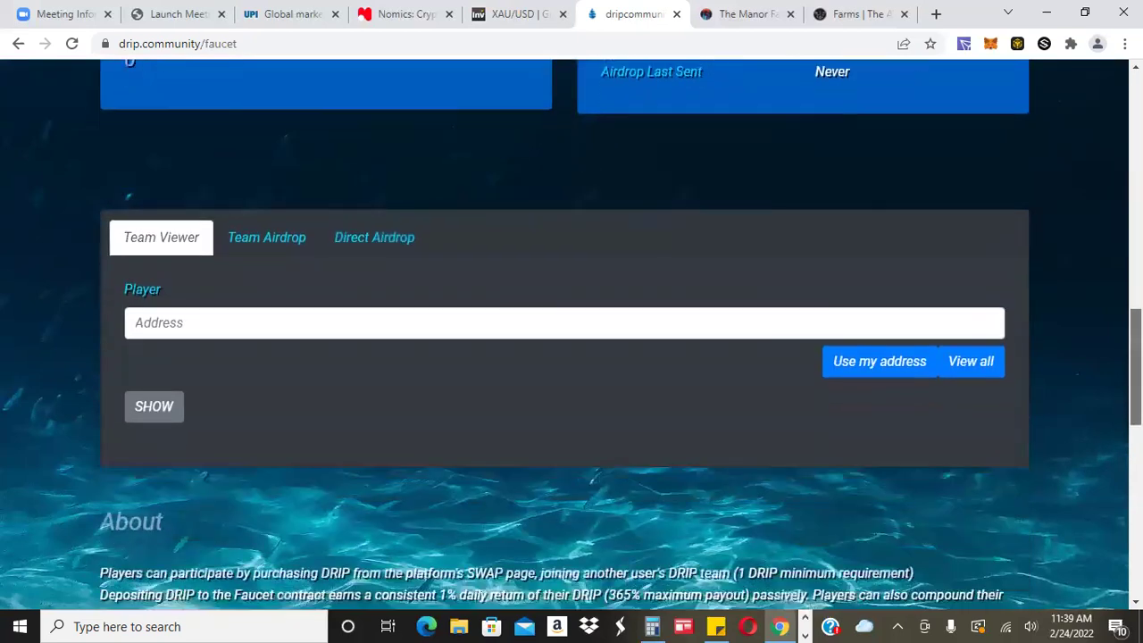
left_click(279, 204)
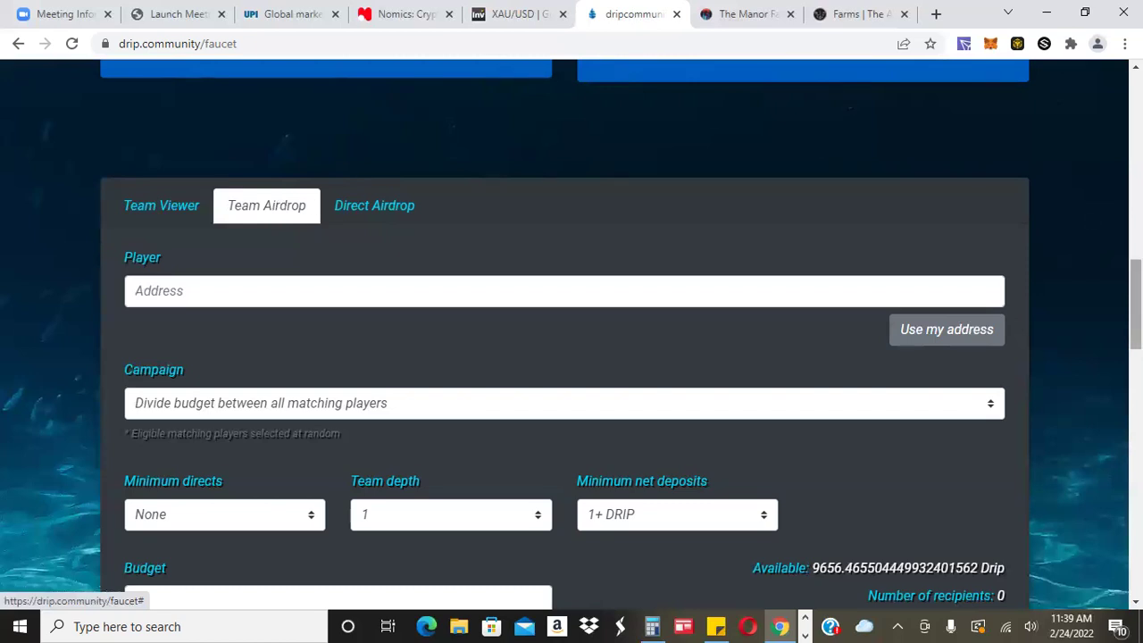
Fill Player with my own wallet, requiring 5 minimum directs and 25+ DRIP net deposits
scroll(1136, 303, "down", 1)
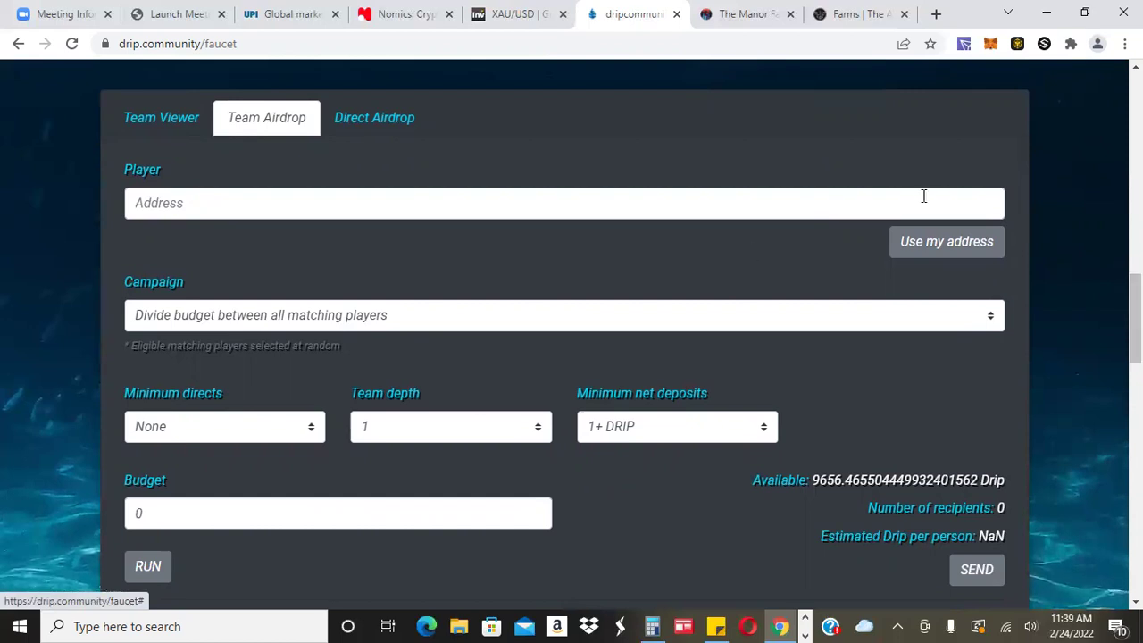
left_click(936, 254)
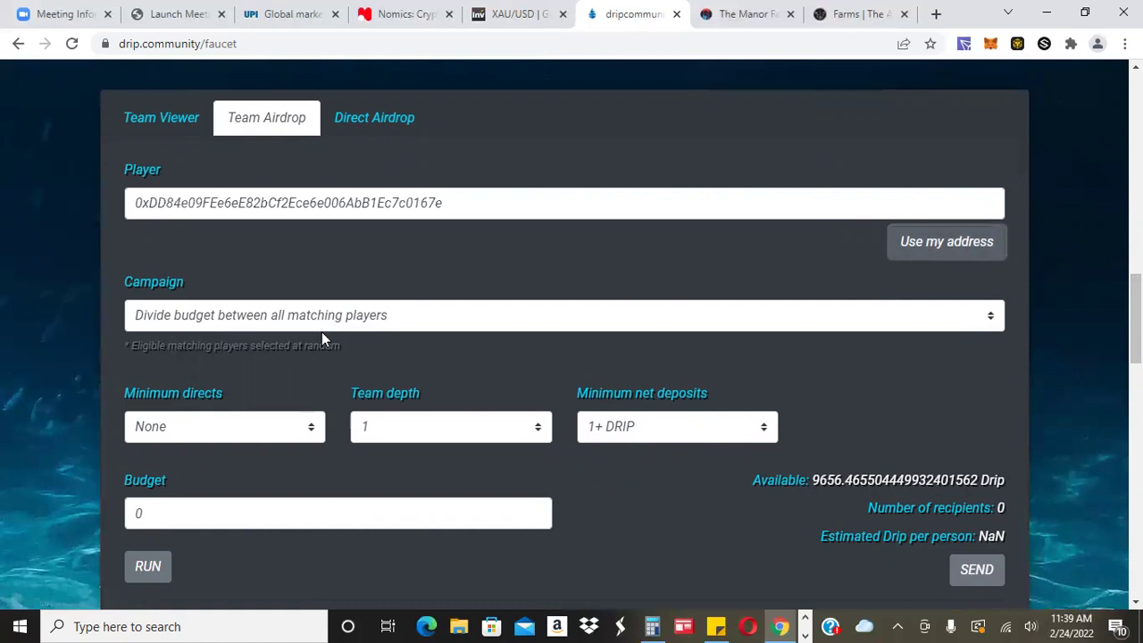
left_click(266, 429)
left_click(250, 469)
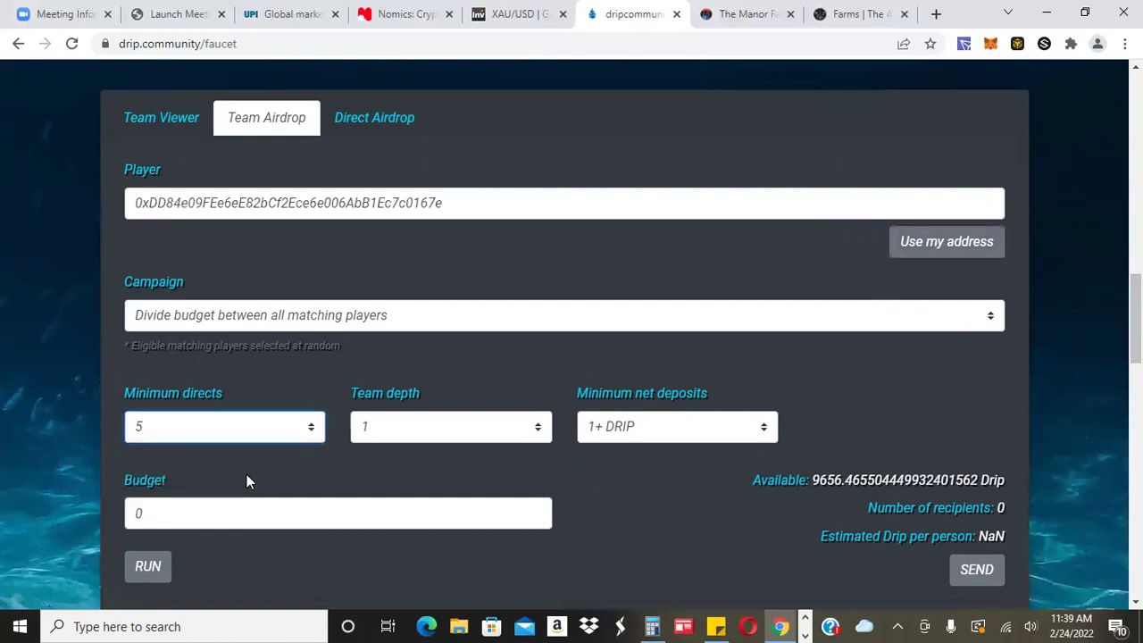
left_click(618, 437)
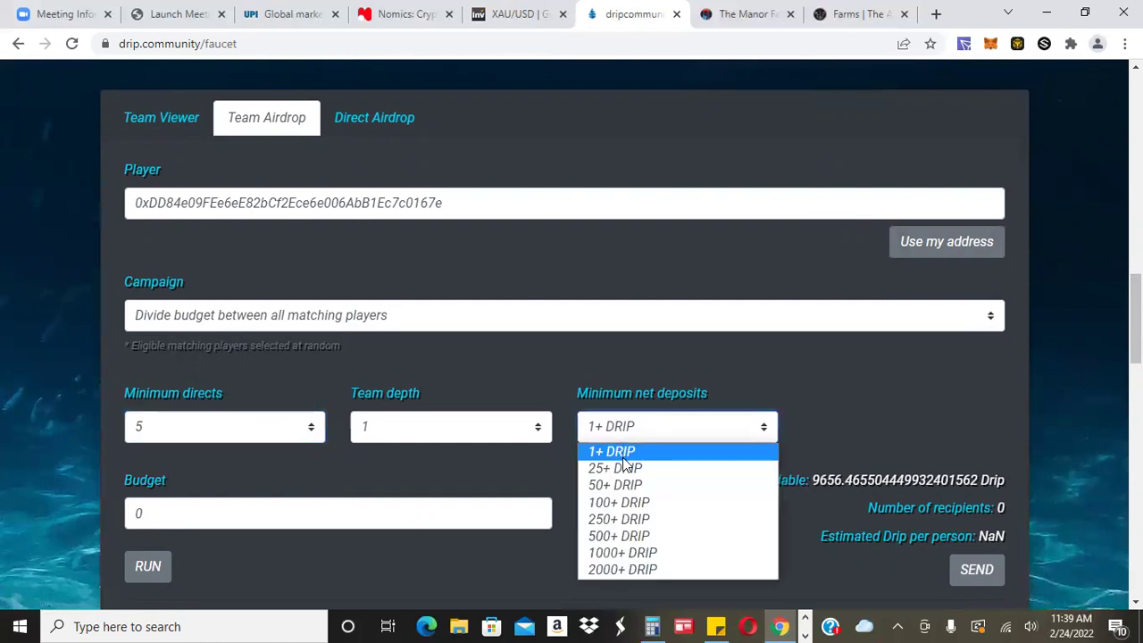
left_click(624, 466)
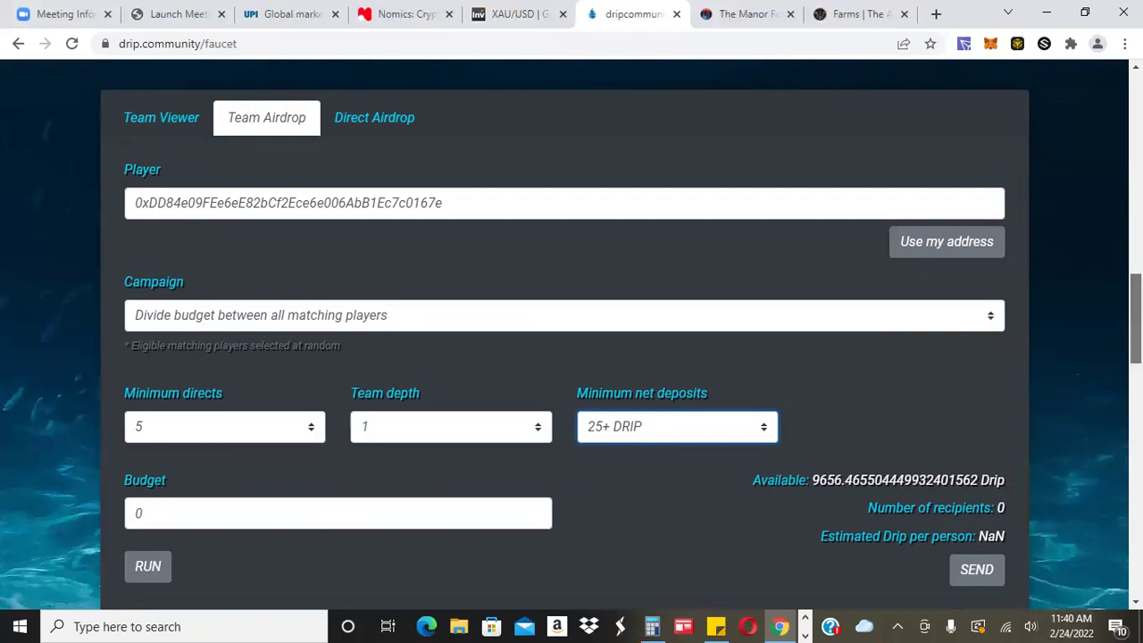
scroll(620, 345, "down", 1)
scroll(621, 344, "up", 1)
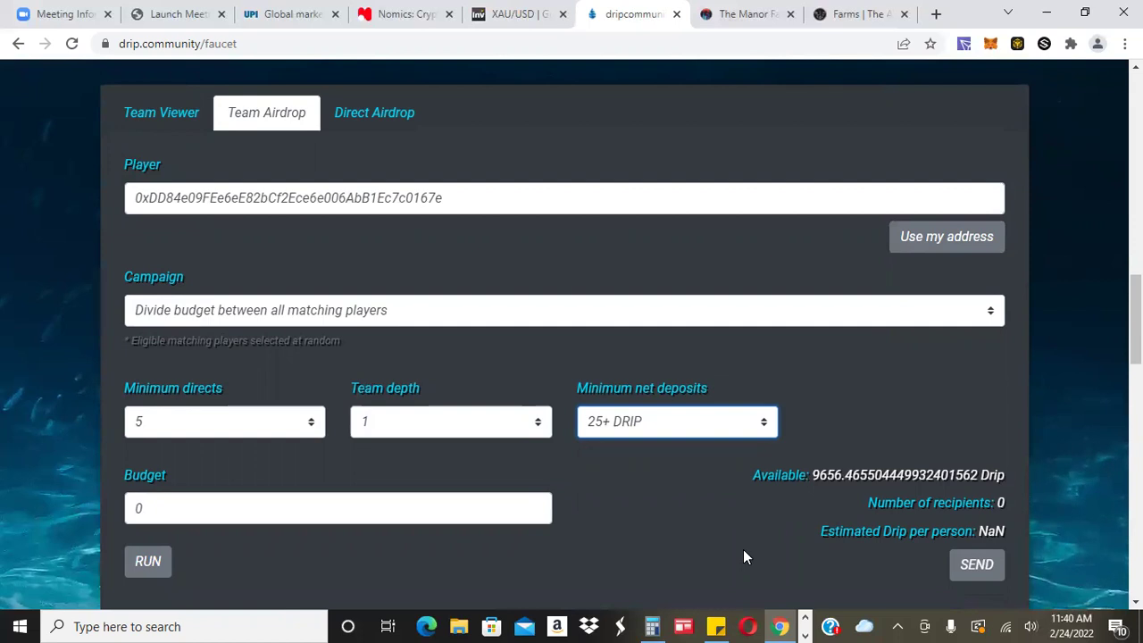
Set the airdrop budget to 107 DRIP, checking the DRIP amounts in the note
left_click(719, 624)
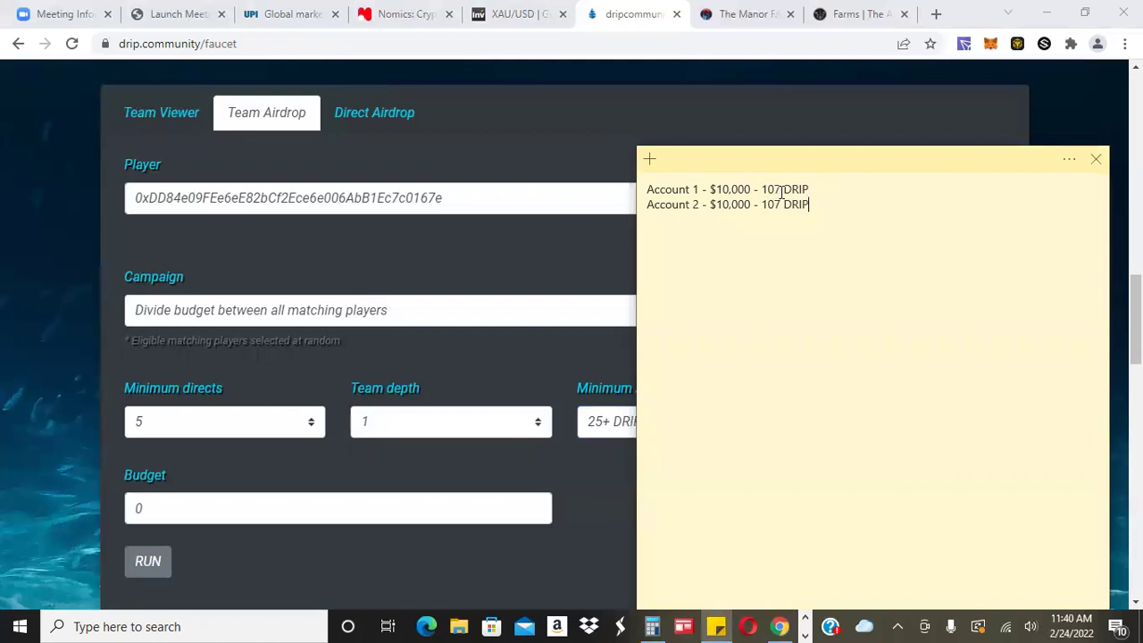
left_click(316, 508)
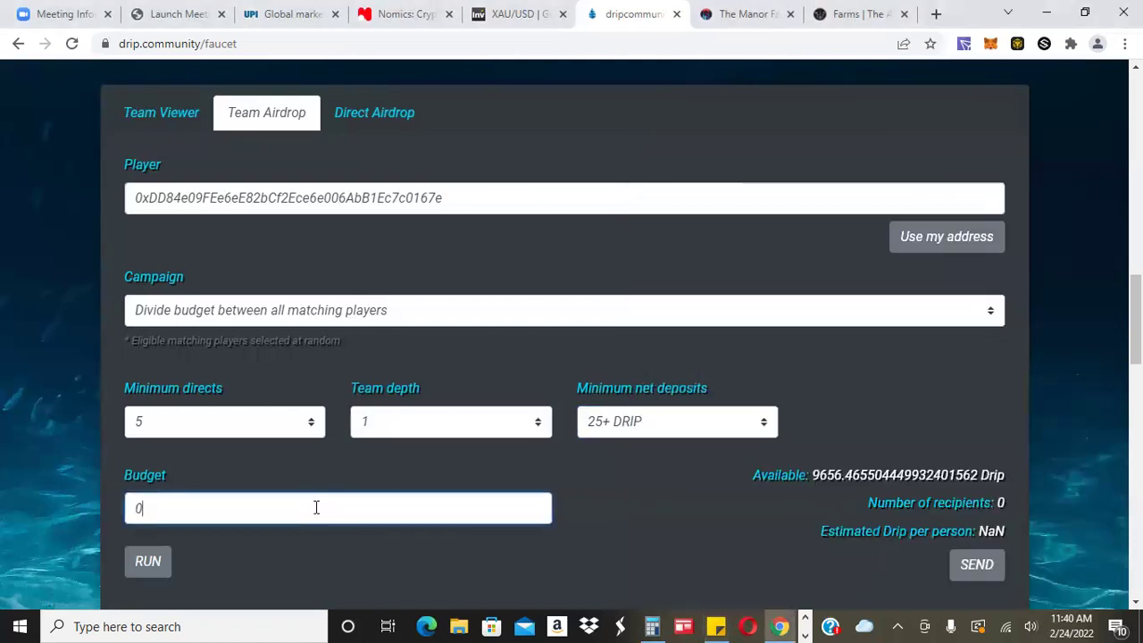
key("BackSpace")
type("107")
left_click(716, 626)
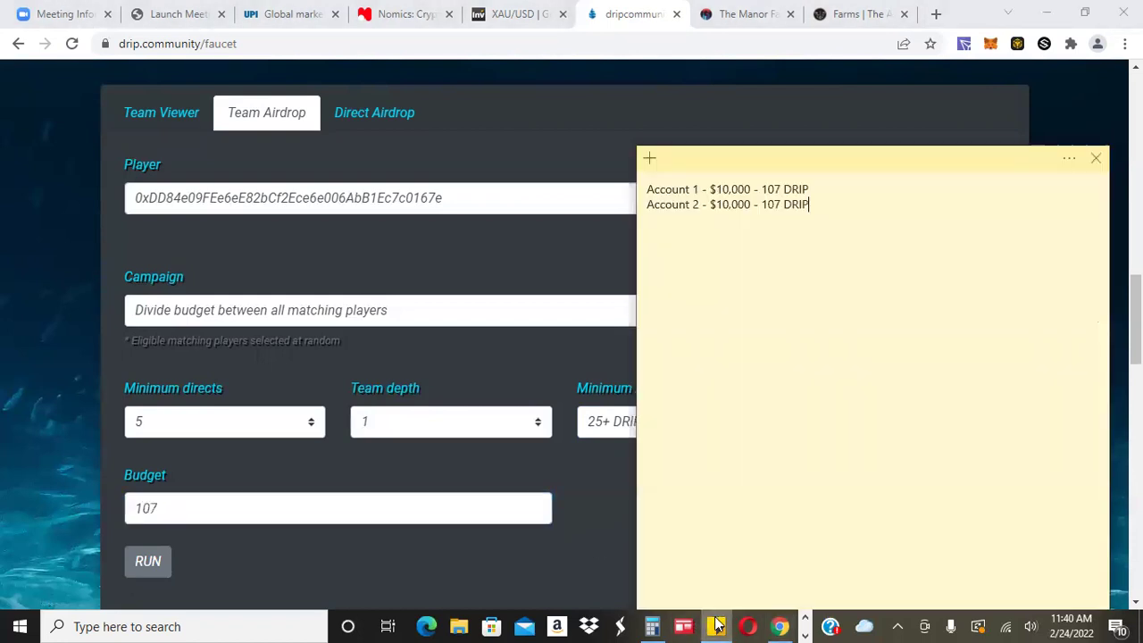
left_click(591, 563)
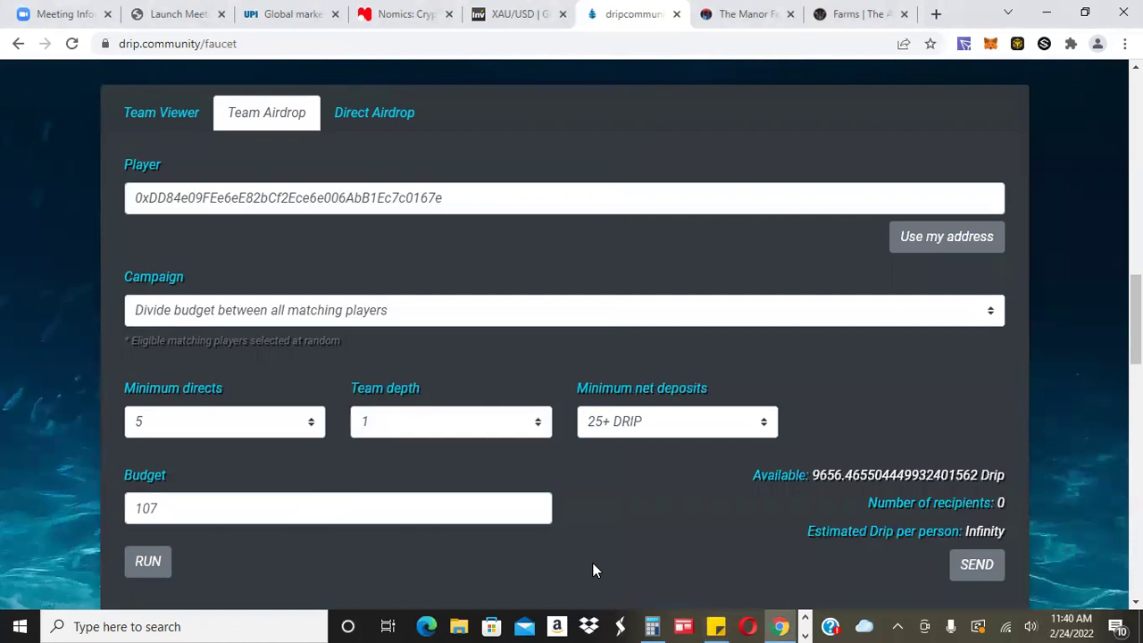
Run the campaign and select all 16 eligible players in the Campaign Viewer
left_click(132, 573)
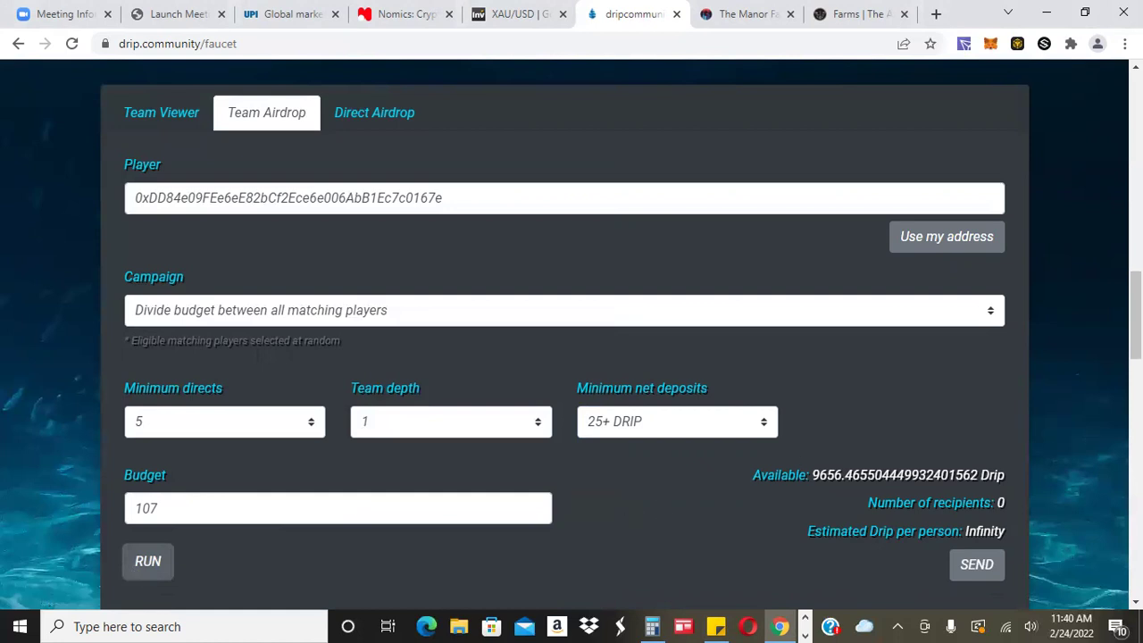
scroll(572, 357, "down", 4)
scroll(572, 357, "down", 1)
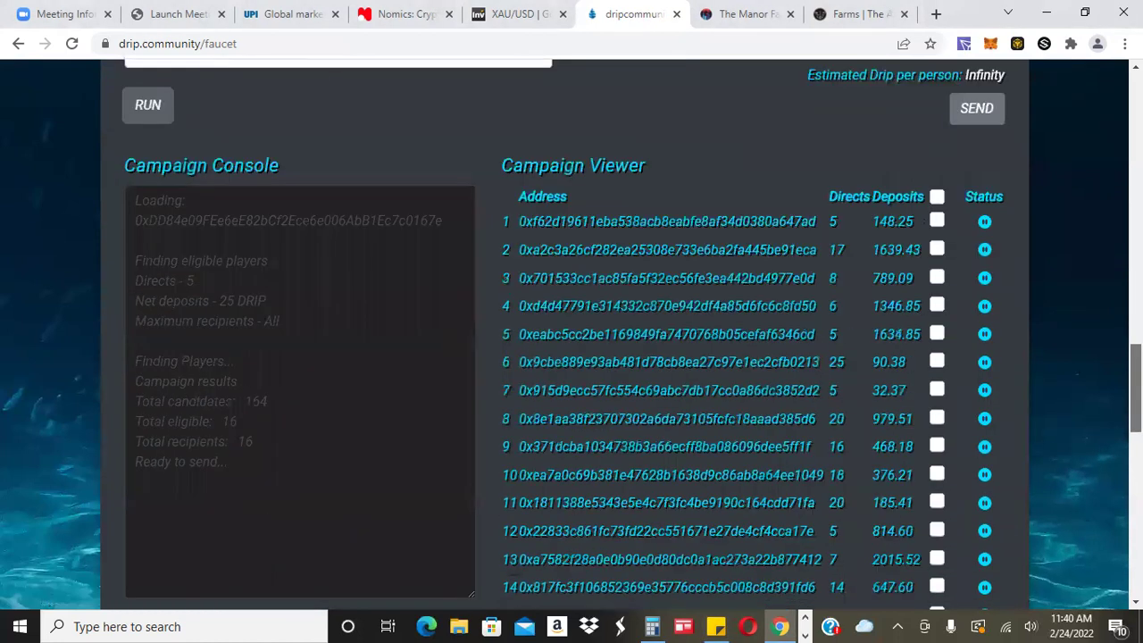
scroll(572, 357, "down", 1)
scroll(572, 357, "up", 1)
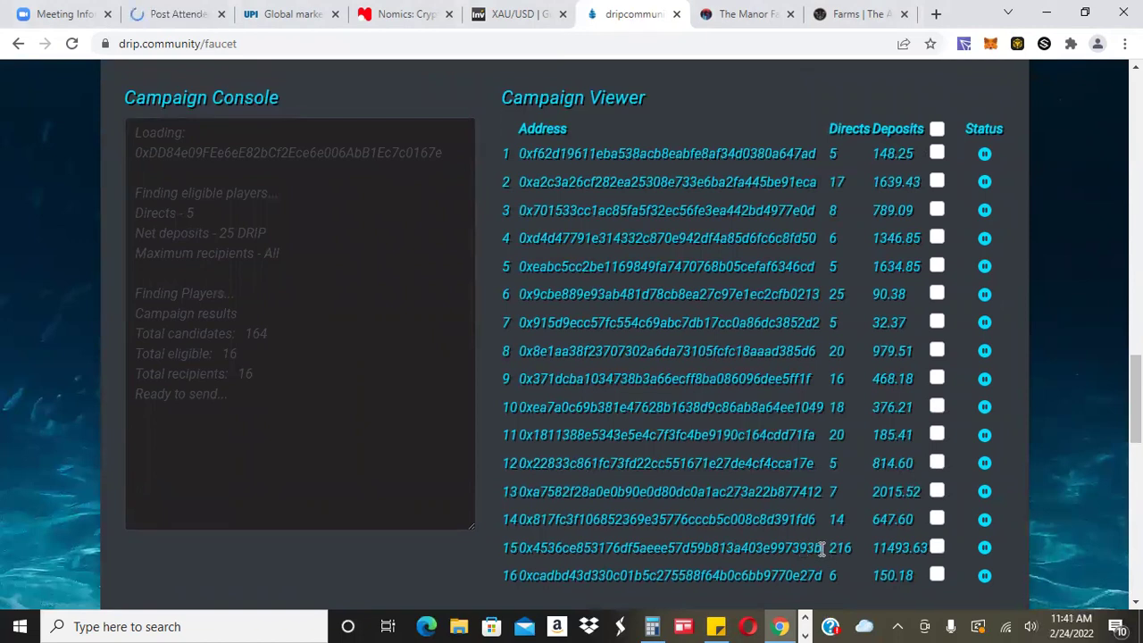
left_click(937, 129)
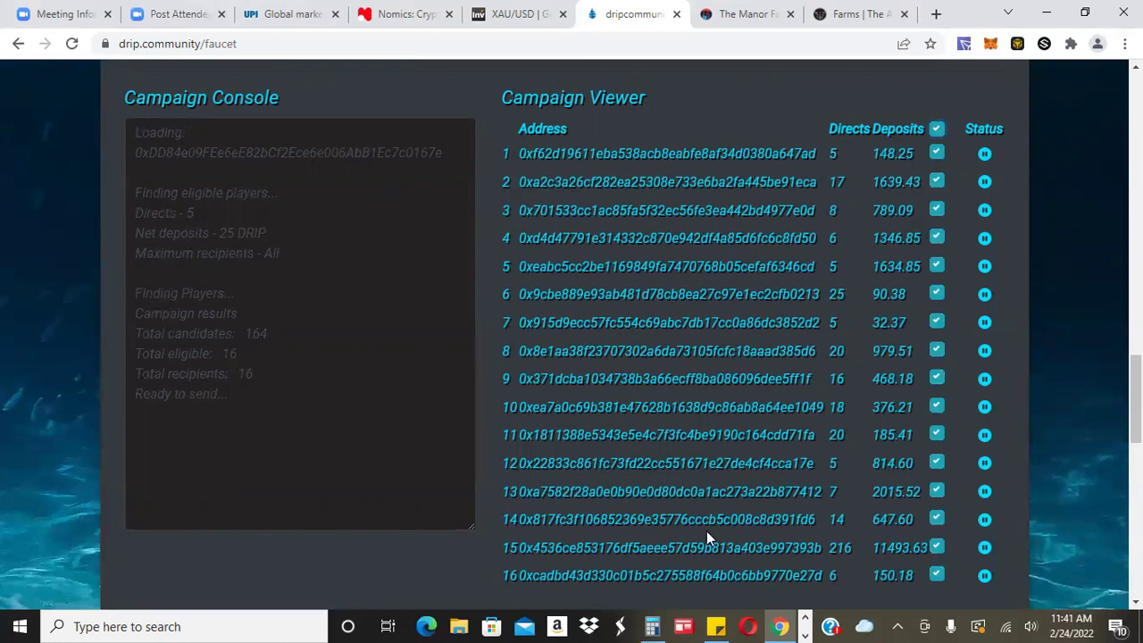
Compute 10000 ÷ 15 in Windows Calculator, giving 666.67
left_click(654, 626)
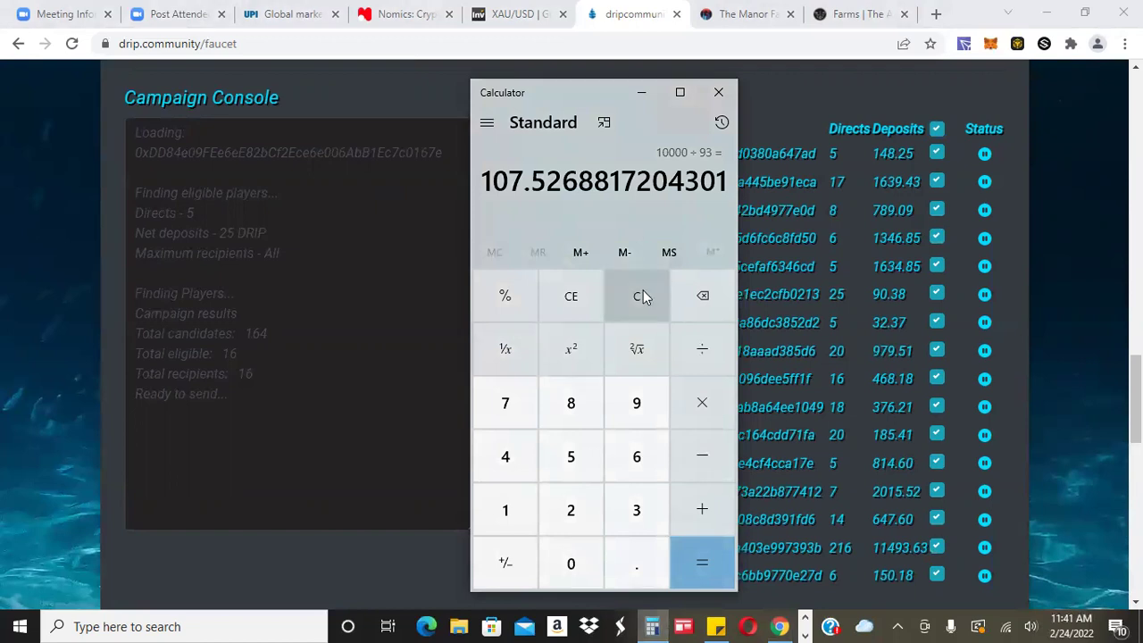
left_click(643, 296)
left_click(496, 525)
triple_click(577, 560)
left_click(576, 561)
left_click(689, 364)
left_click(514, 507)
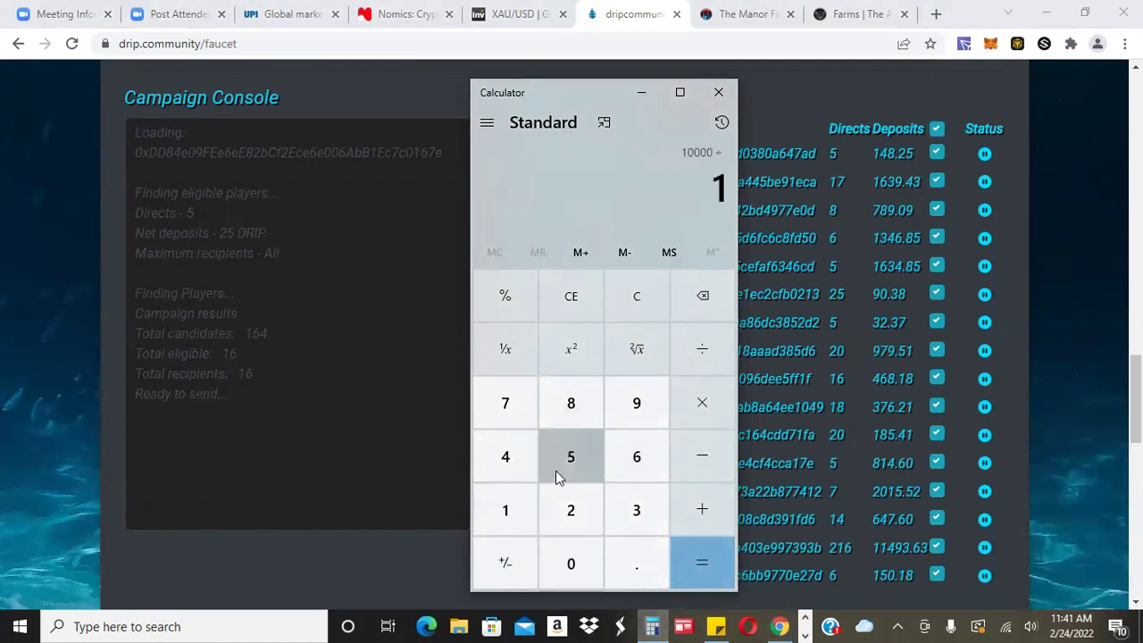
left_click(555, 471)
left_click(704, 556)
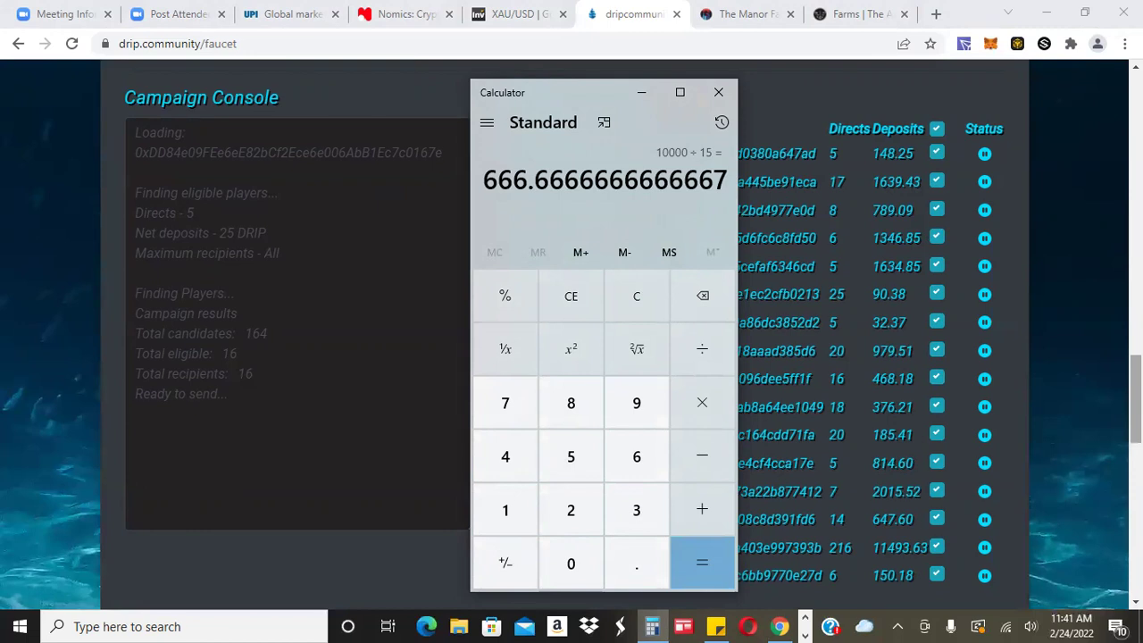
Back on the campaign results, deselect player 15 to leave 15 recipients
left_click(1100, 400)
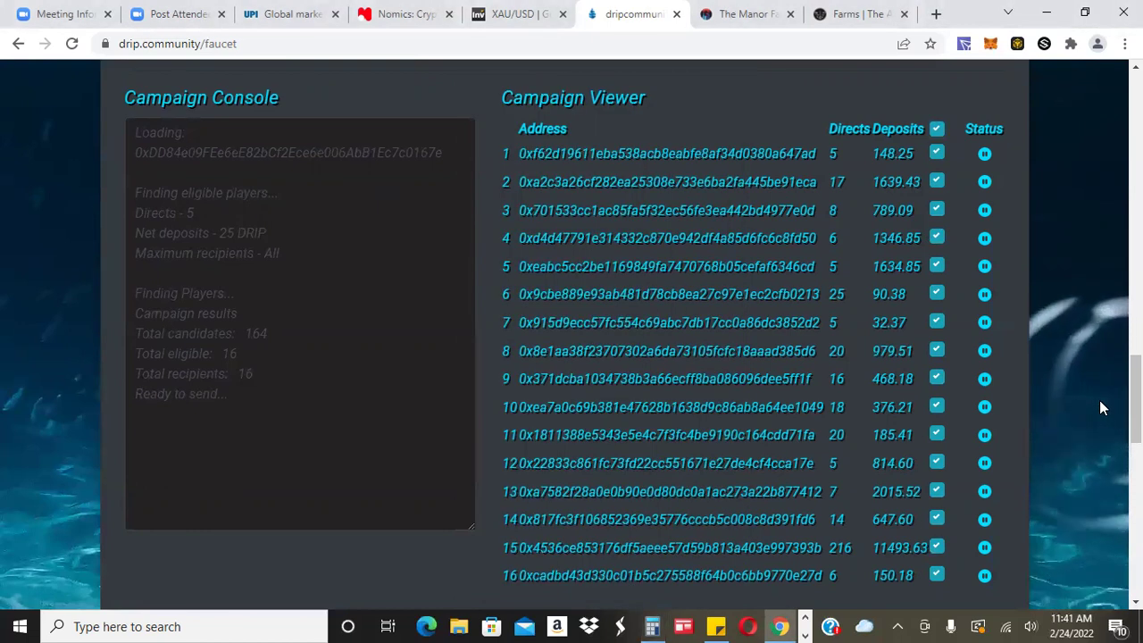
left_click(937, 547)
left_click_drag(1136, 402, 1136, 379)
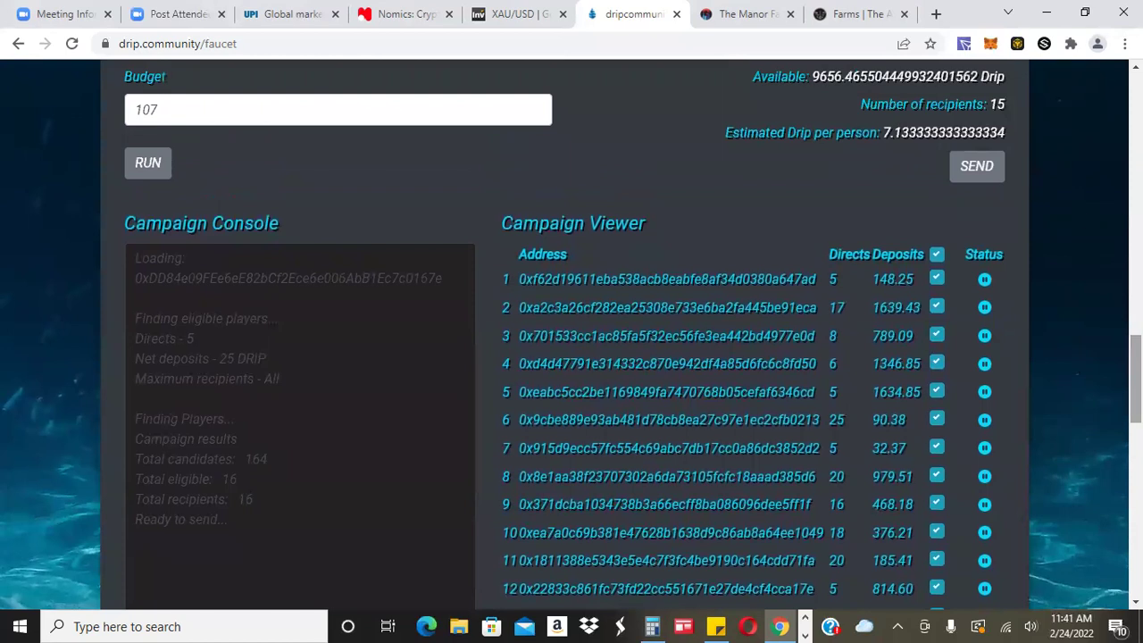
Send the airdrop to the 15 selected players and confirm the first MetaMask transaction
left_click(967, 168)
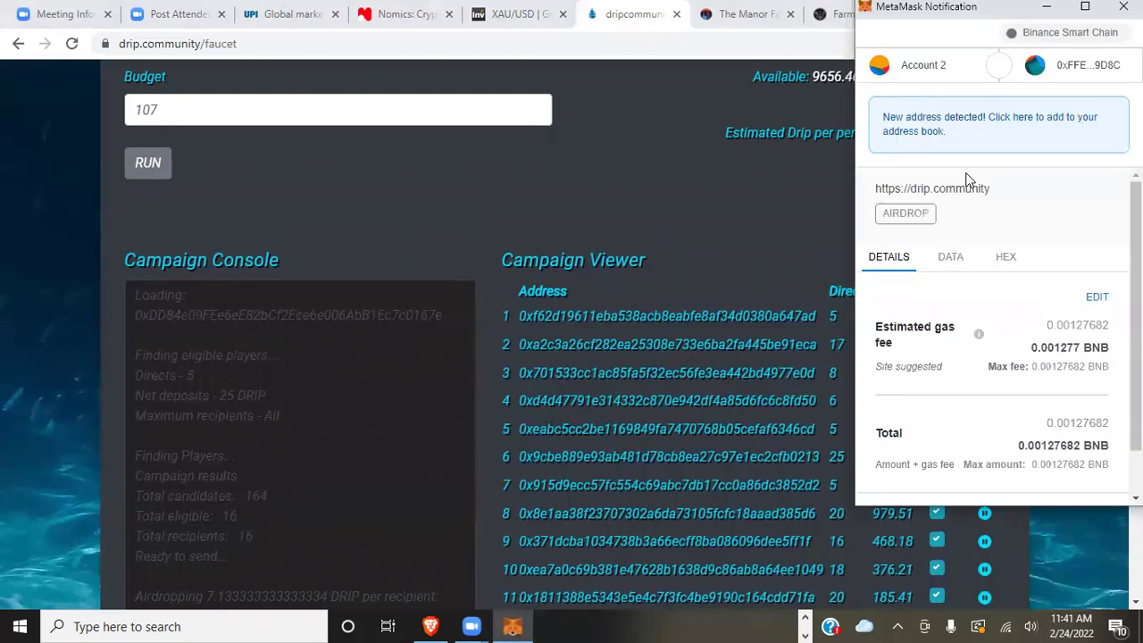
scroll(1072, 482, "down", 1)
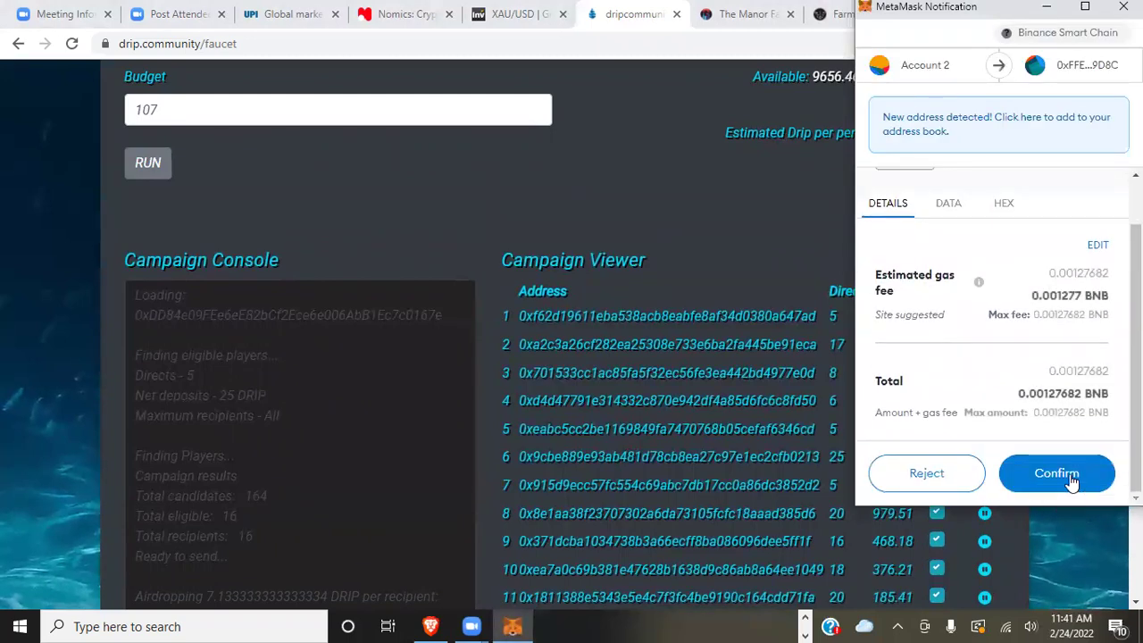
left_click(1074, 482)
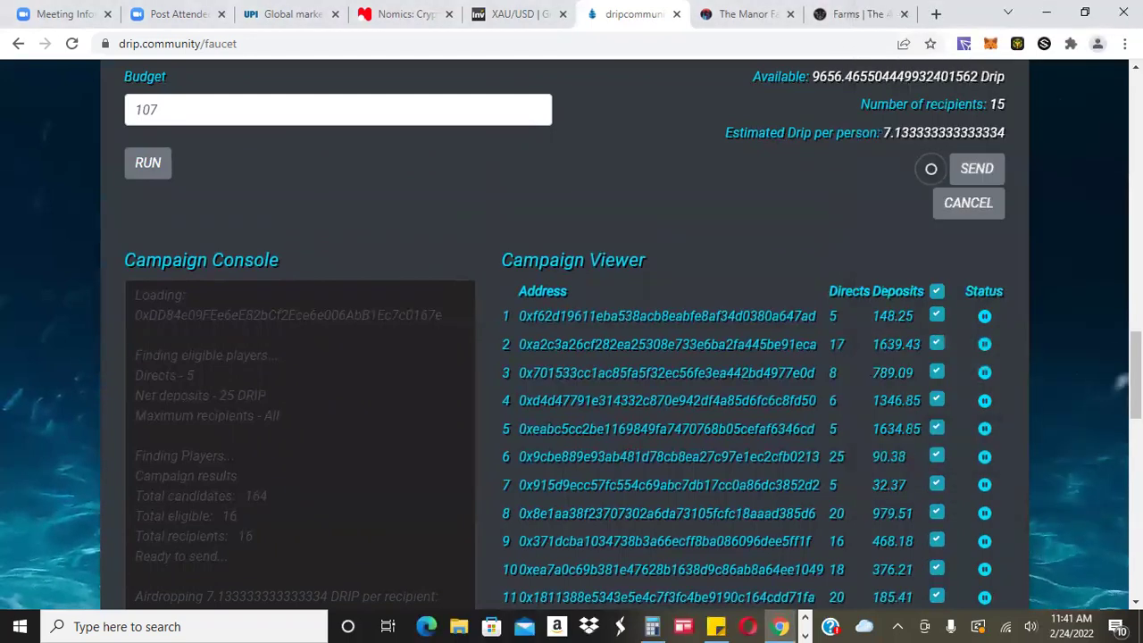
scroll(1107, 358, "down", 2)
scroll(572, 339, "down", 1)
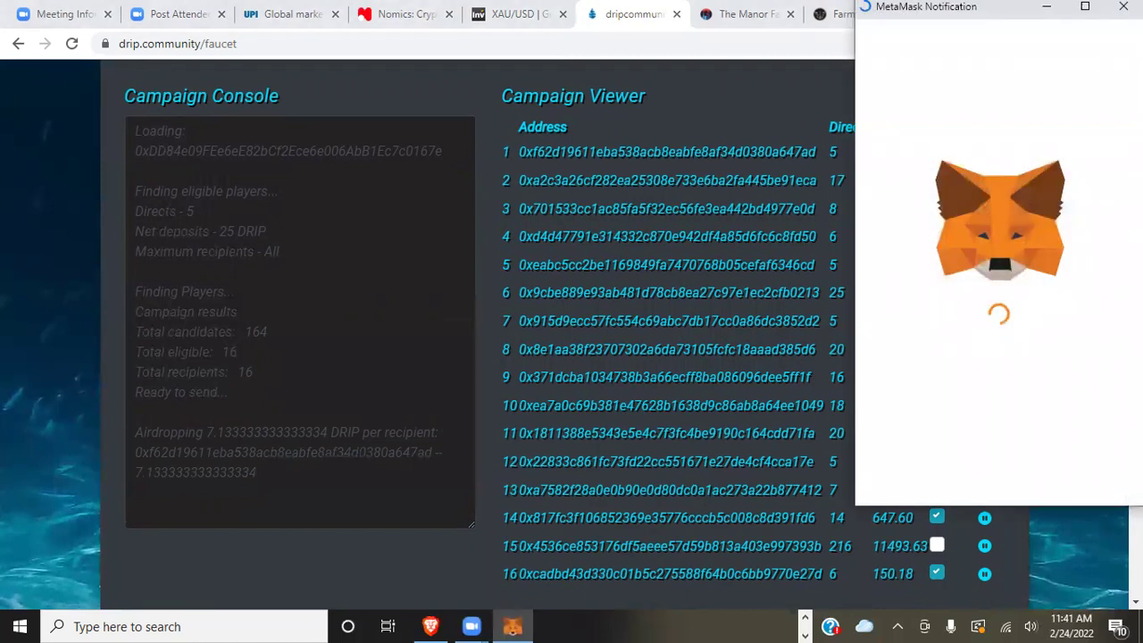
scroll(1082, 482, "down", 2)
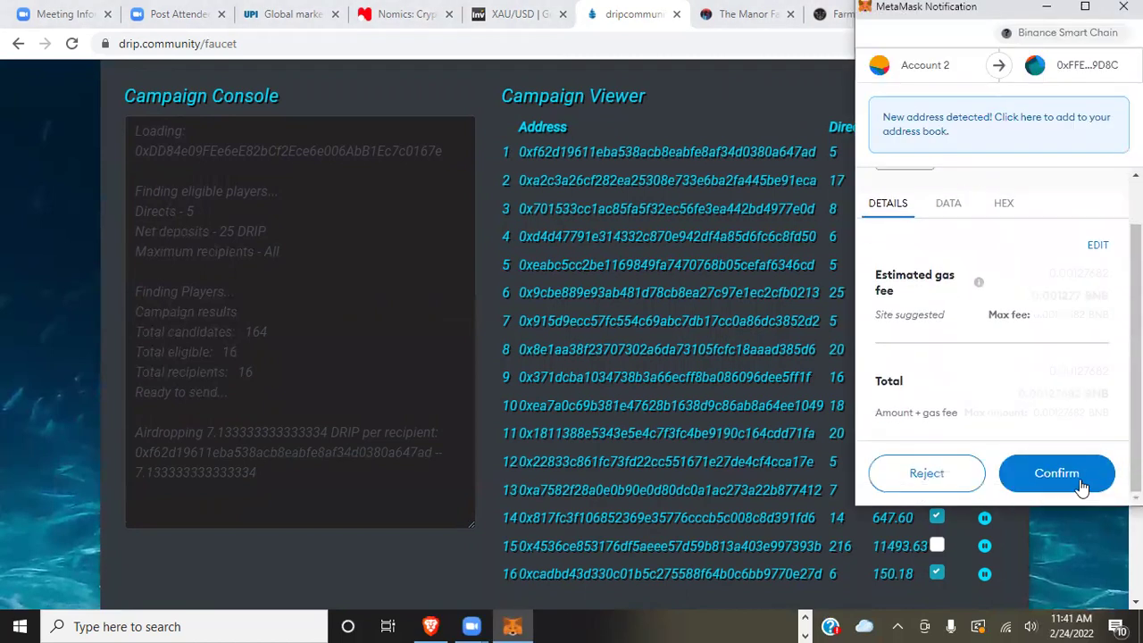
Confirm the next four airdrop payments in MetaMask
left_click(1057, 473)
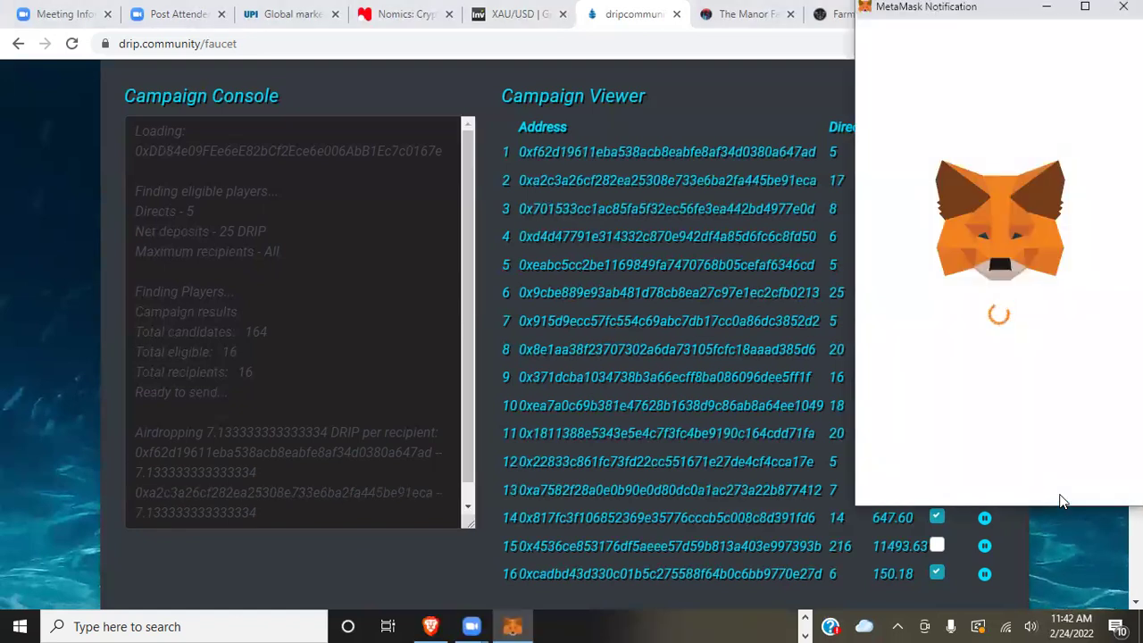
scroll(1071, 480, "down", 2)
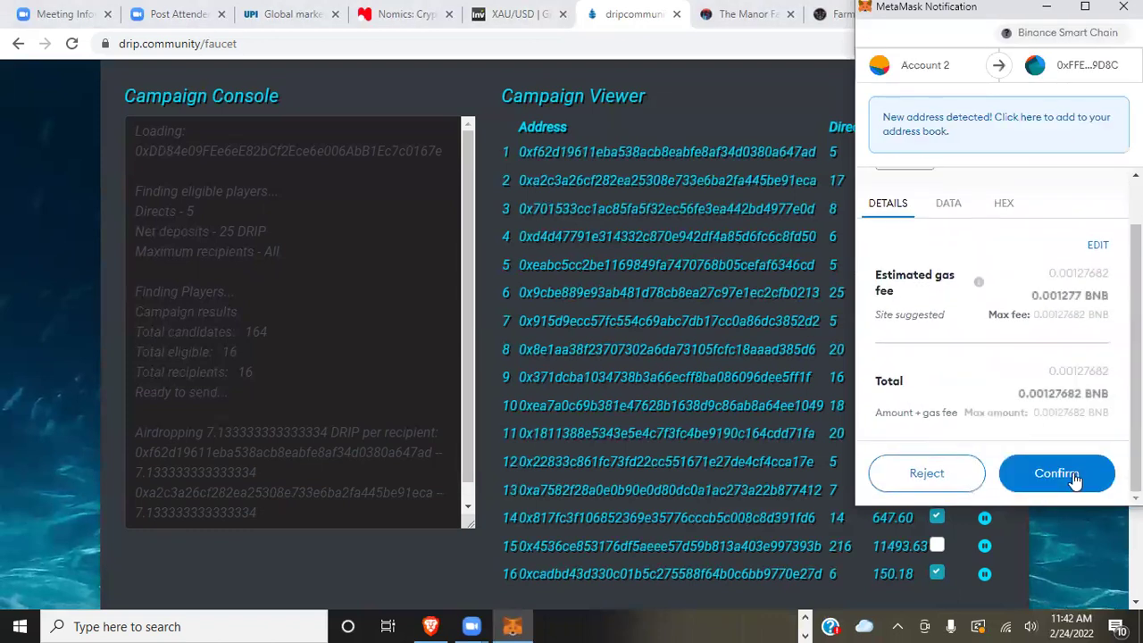
left_click(1056, 473)
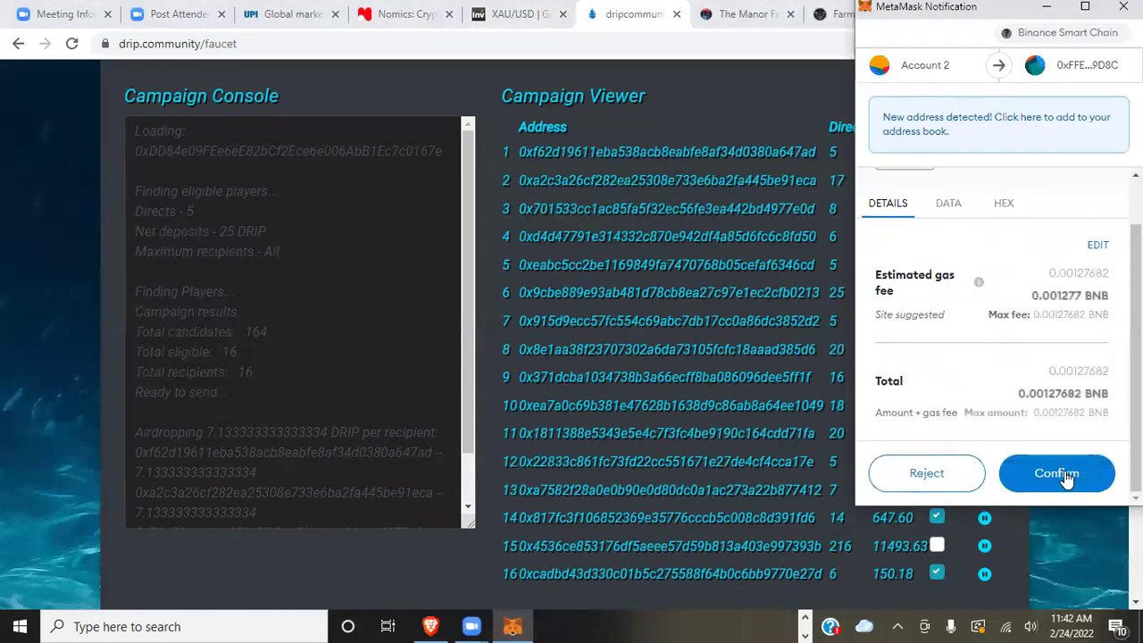
left_click(1065, 480)
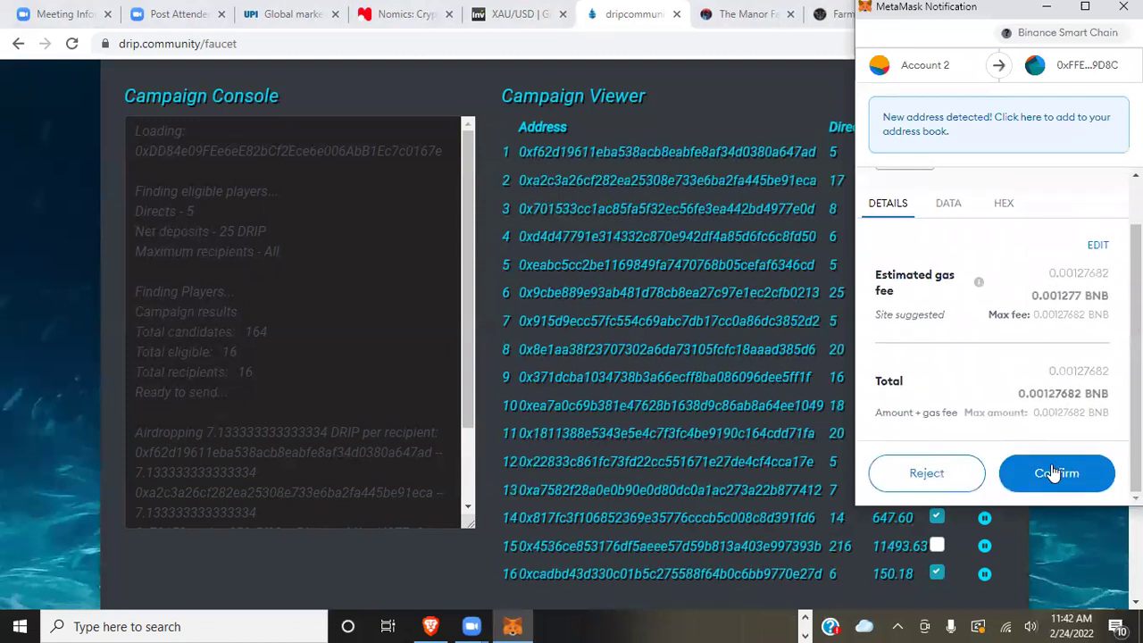
left_click(1055, 474)
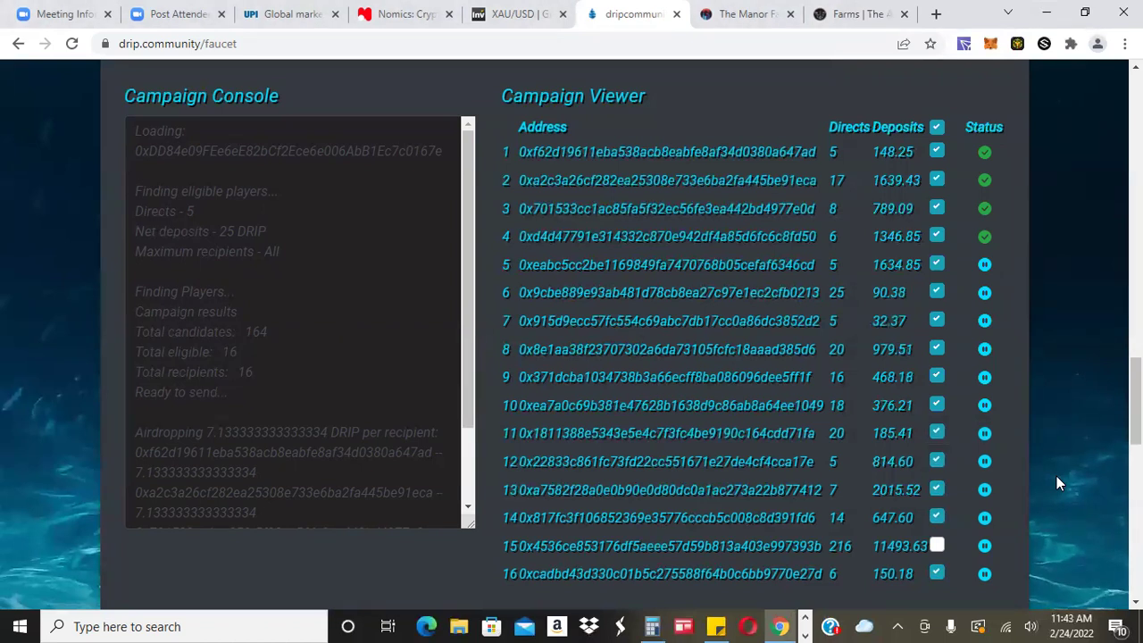
Switch to the UPI global markets article and scroll through it
left_click(299, 14)
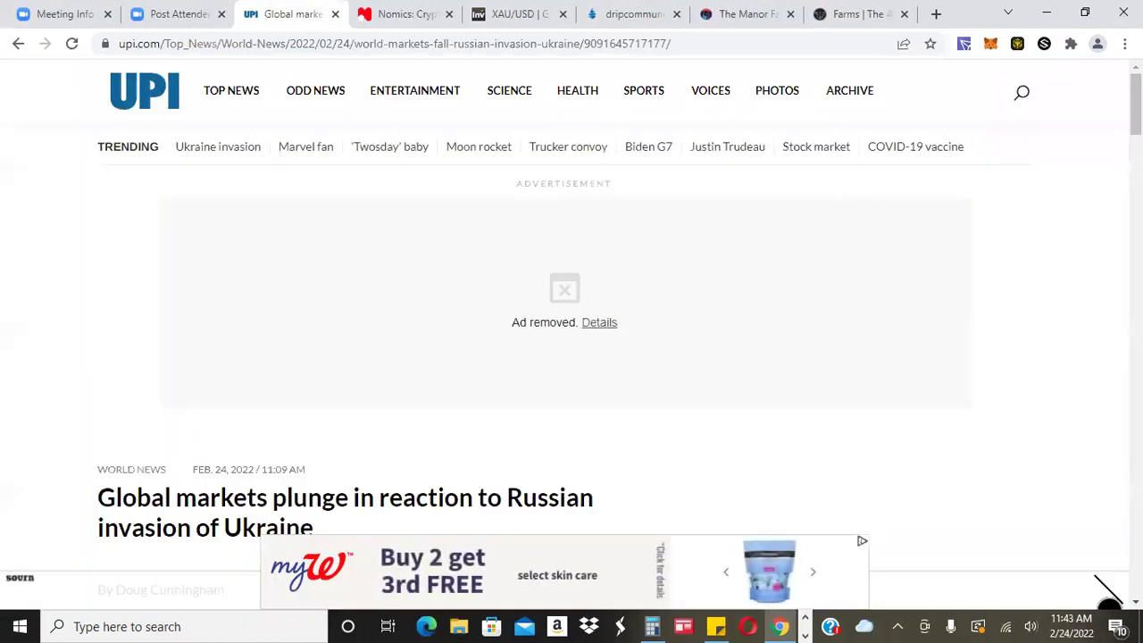
scroll(572, 330, "down", 1)
scroll(572, 331, "down", 1)
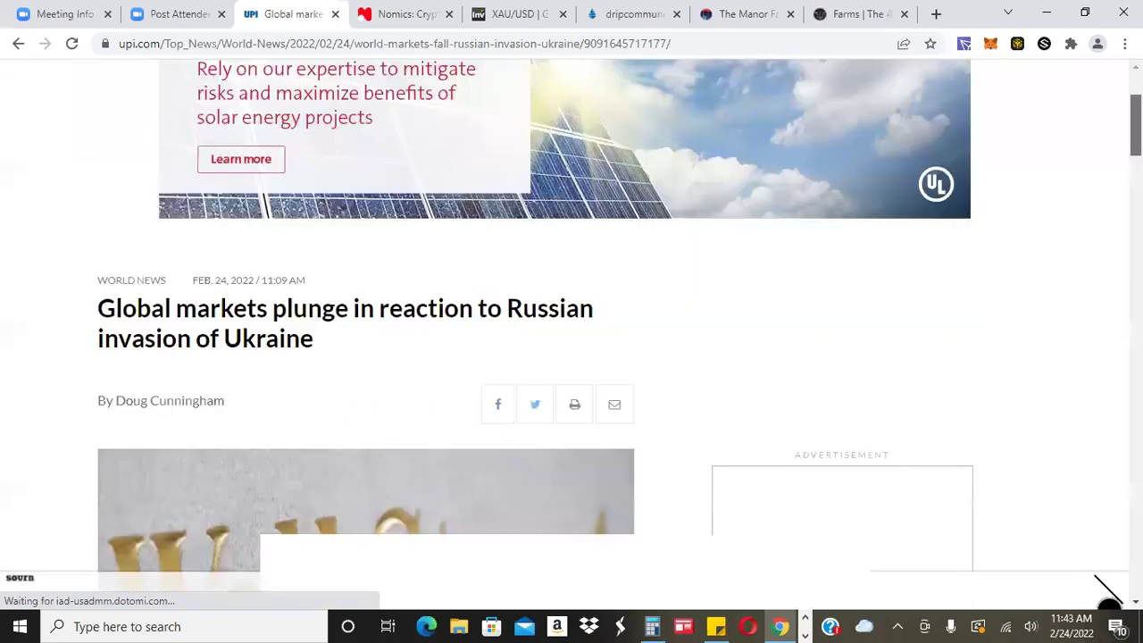
scroll(572, 331, "down", 3)
scroll(375, 143, "down", 1)
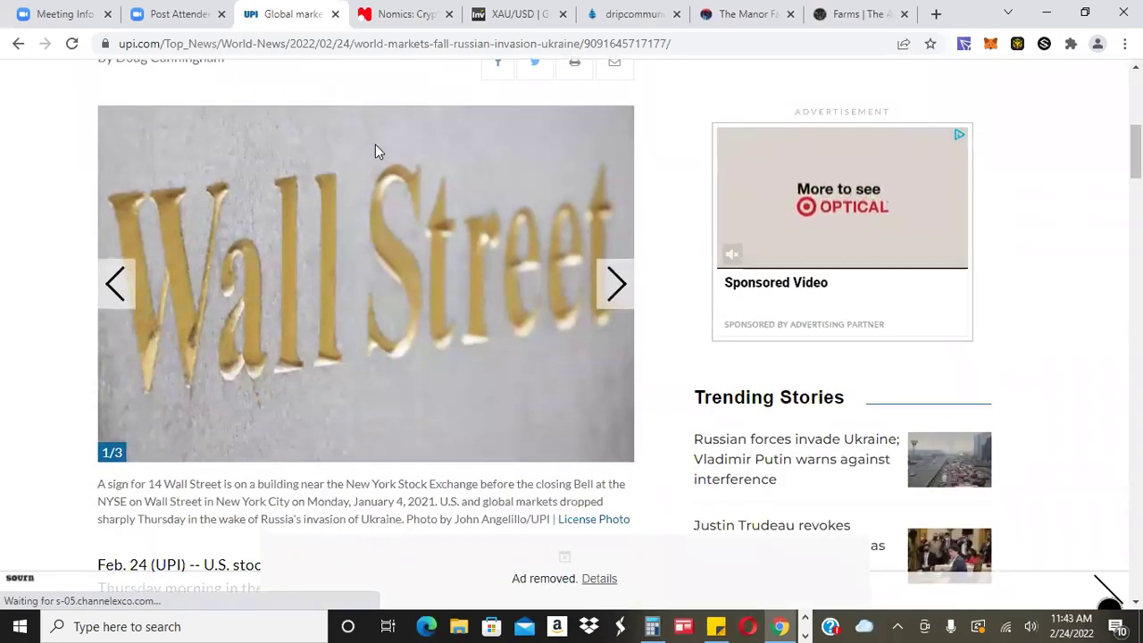
View the Nomics crypto prices page and confirm the next airdrop payment in MetaMask
left_click(391, 13)
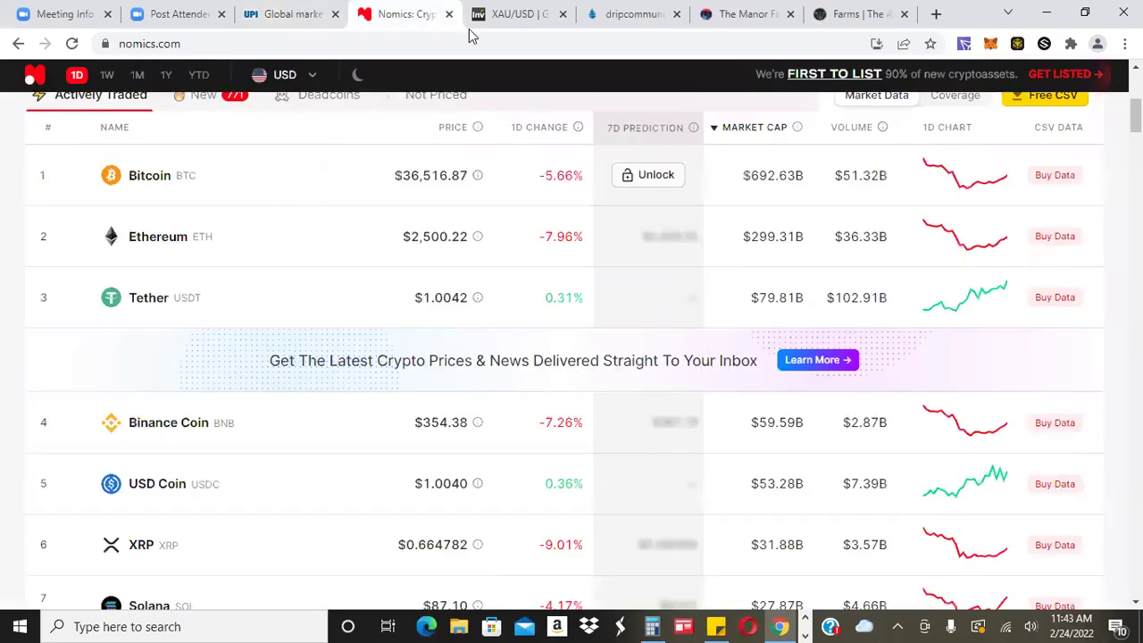
scroll(571, 358, "up", 3)
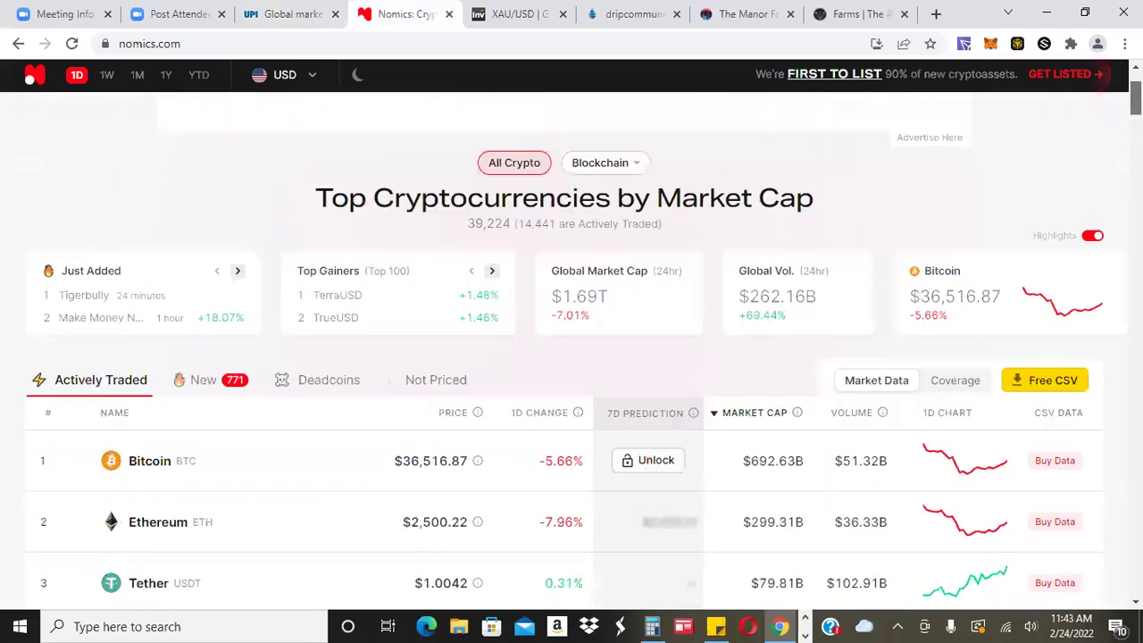
scroll(572, 357, "down", 2)
scroll(572, 357, "down", 1)
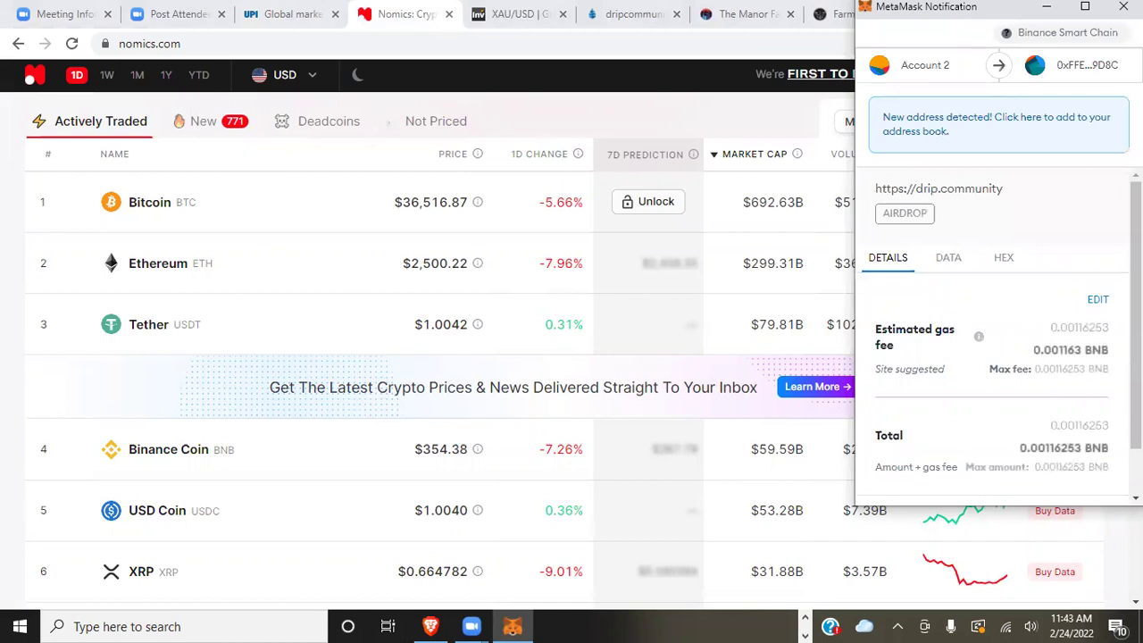
scroll(1000, 330, "down", 1)
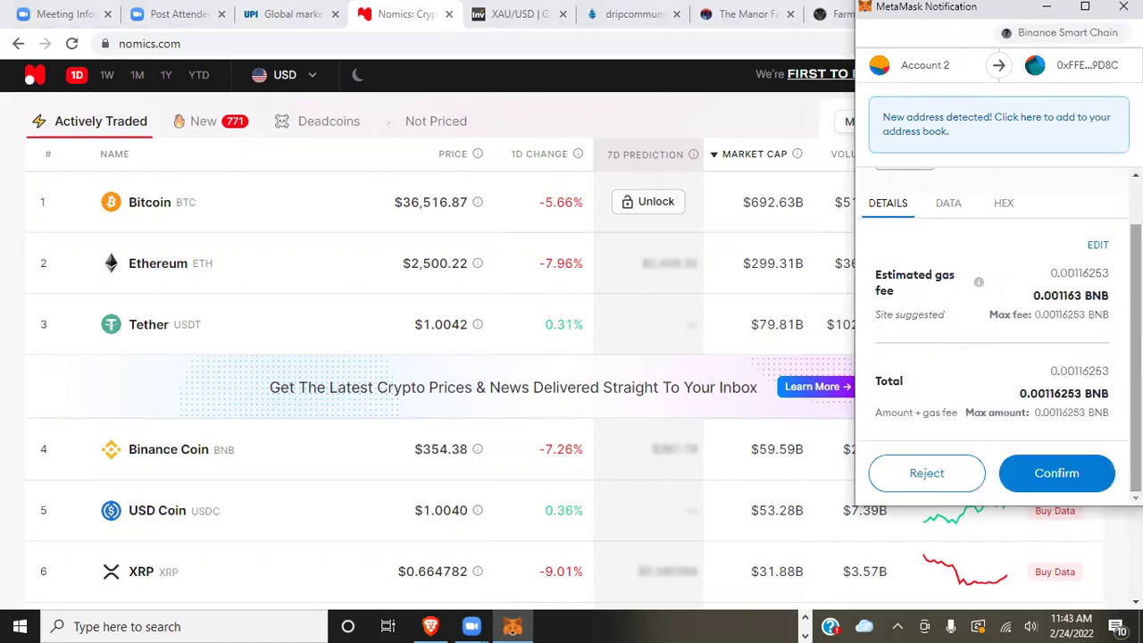
left_click(1055, 487)
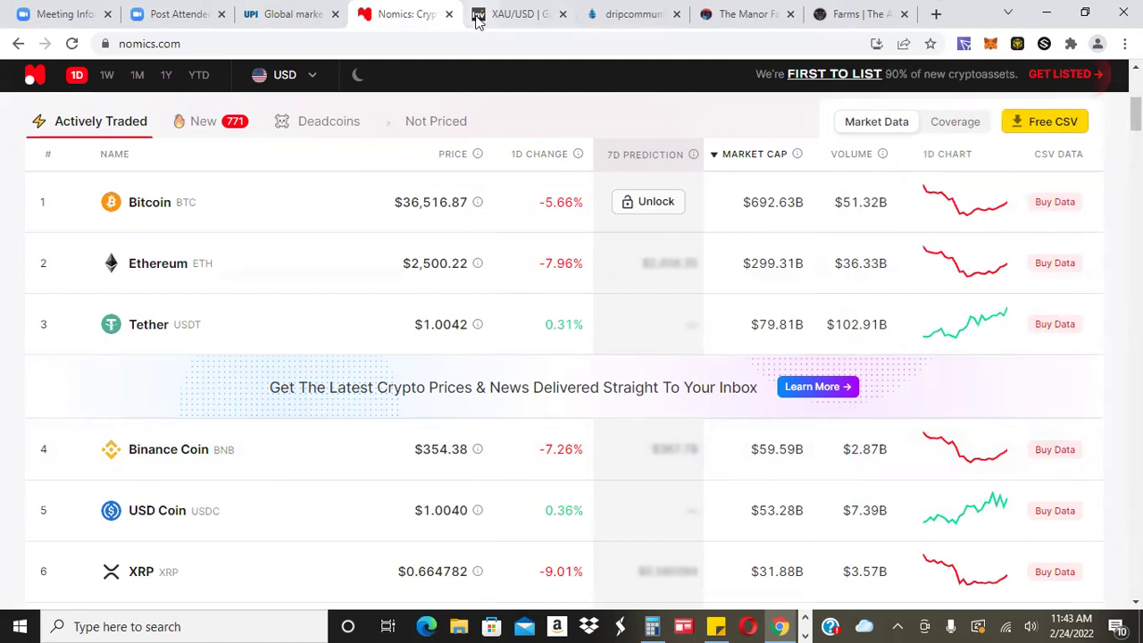
View the Investing.com XAU/USD gold page and confirm two more airdrop payments
left_click(481, 16)
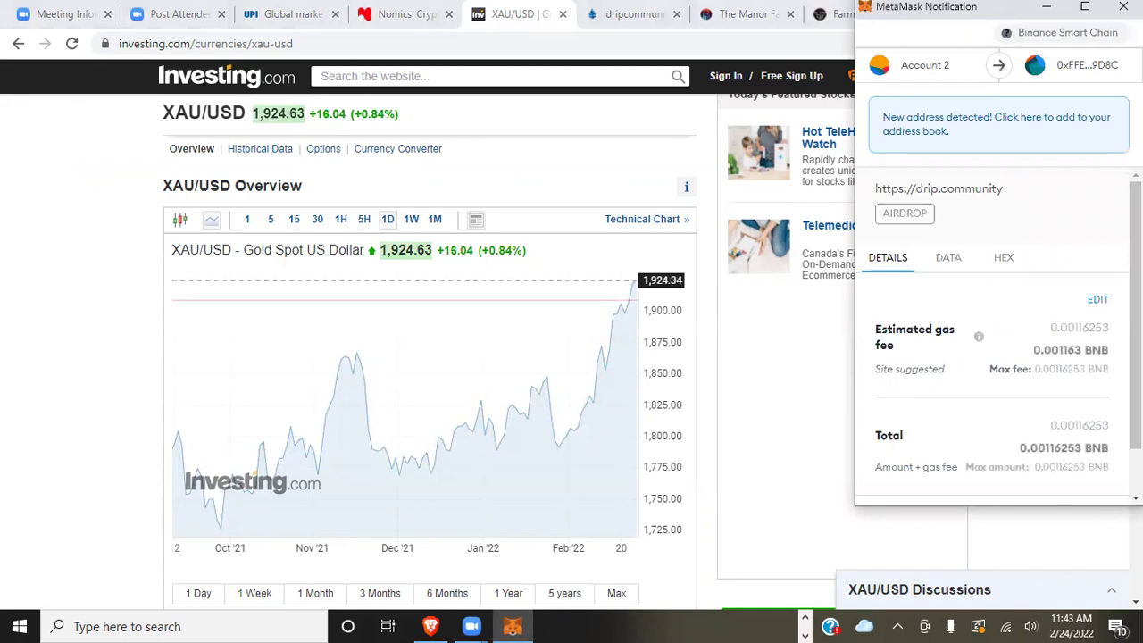
scroll(998, 357, "down", 2)
left_click(1077, 470)
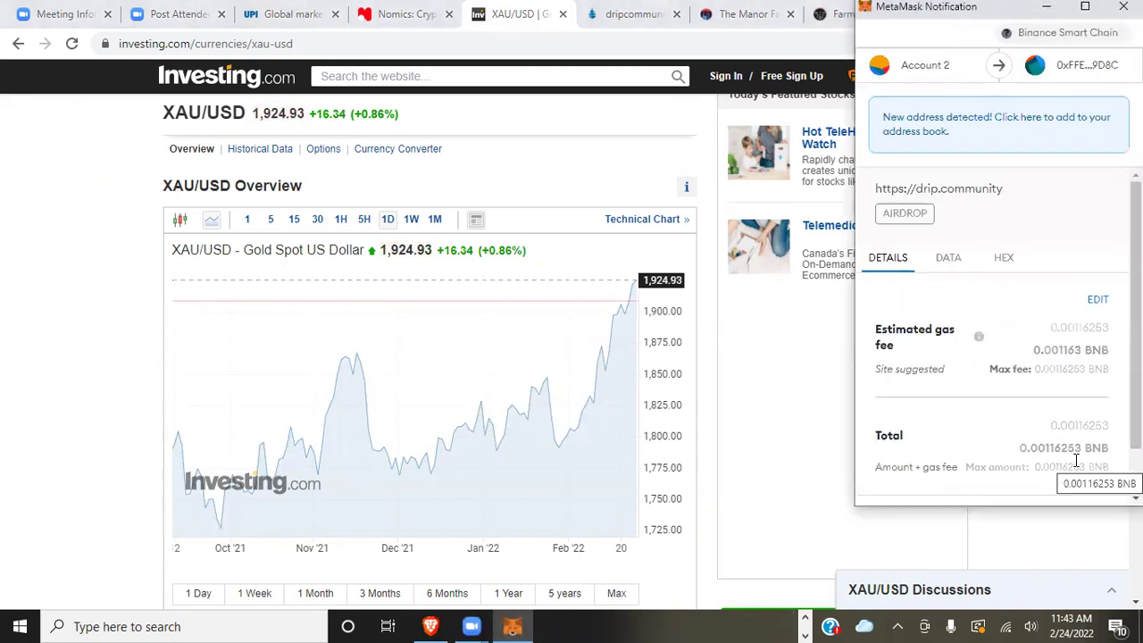
scroll(996, 357, "down", 2)
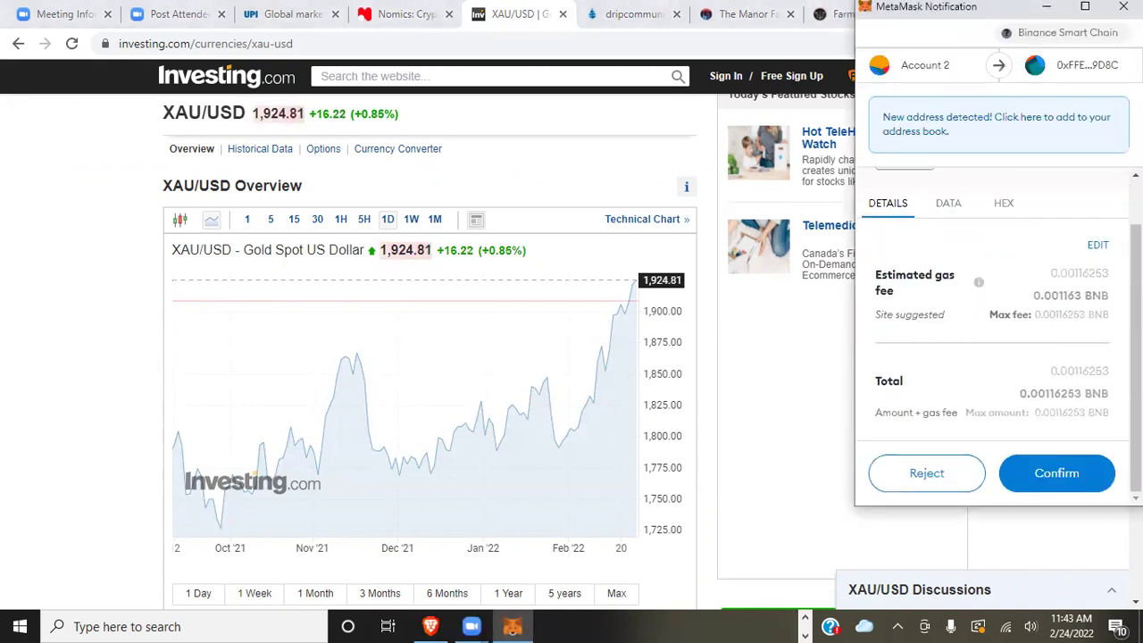
left_click(1078, 480)
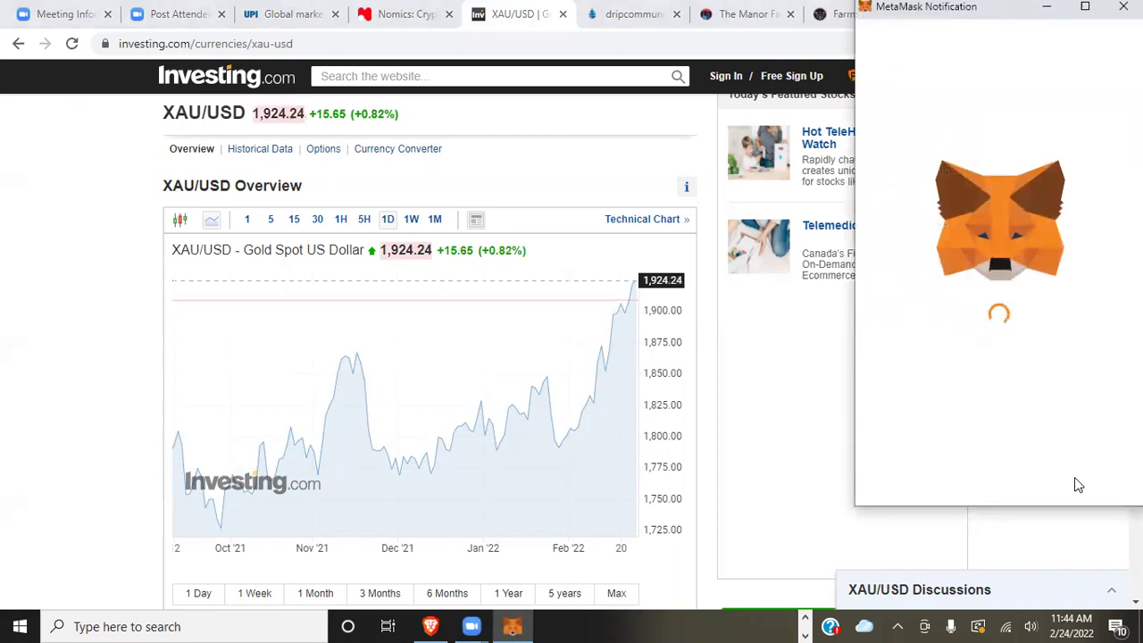
Confirm four further airdrop payments in their MetaMask popups
scroll(1044, 429, "down", 2)
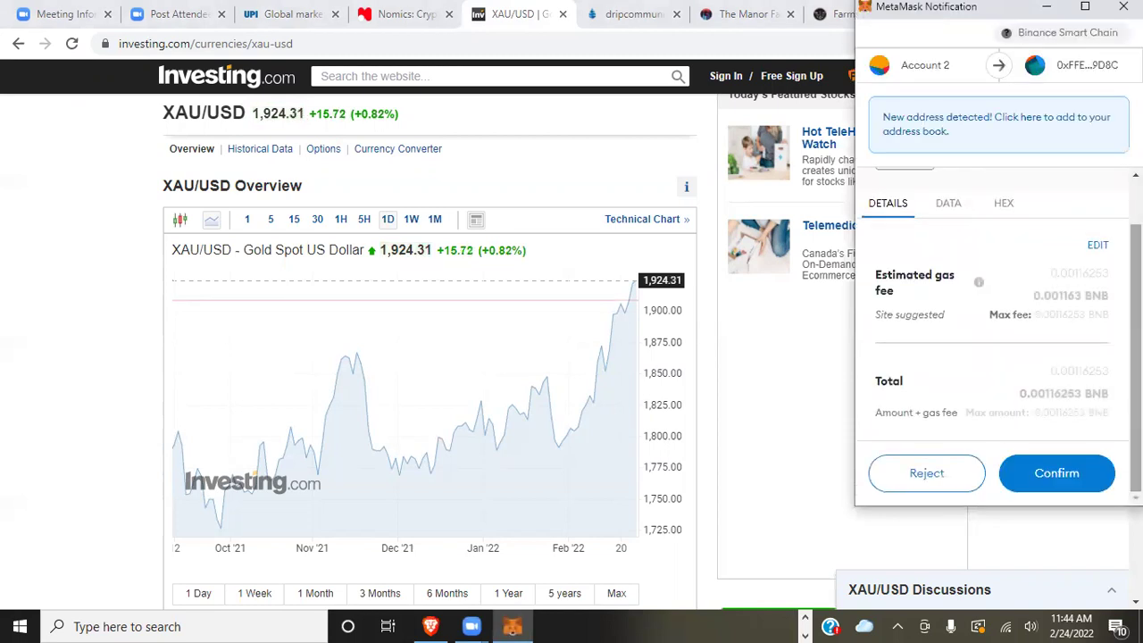
left_click(1044, 473)
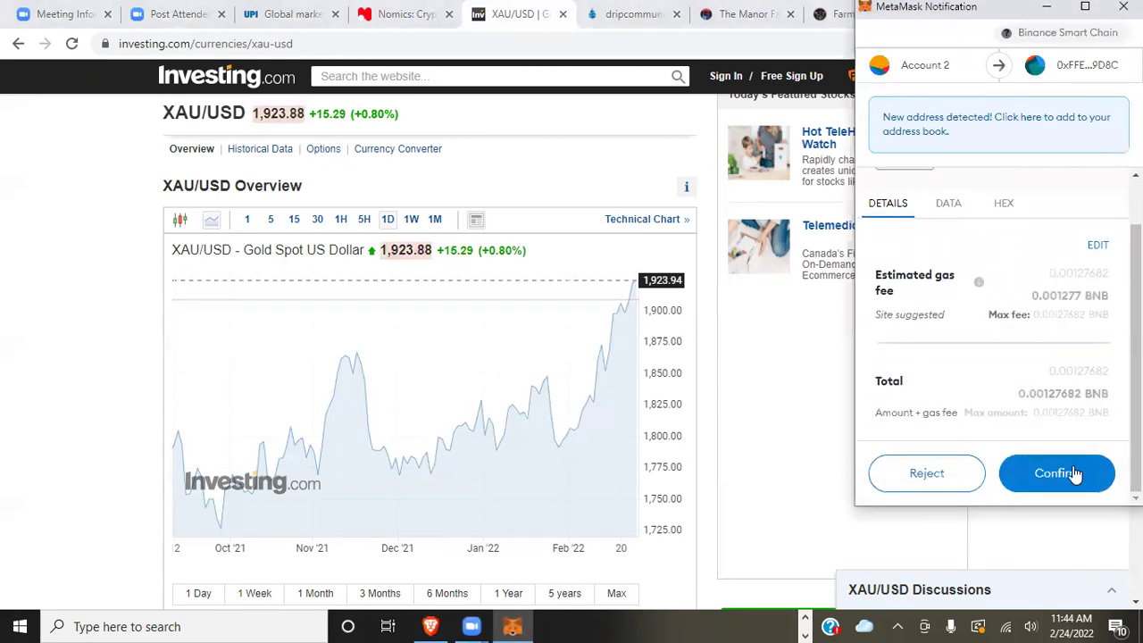
left_click(1057, 473)
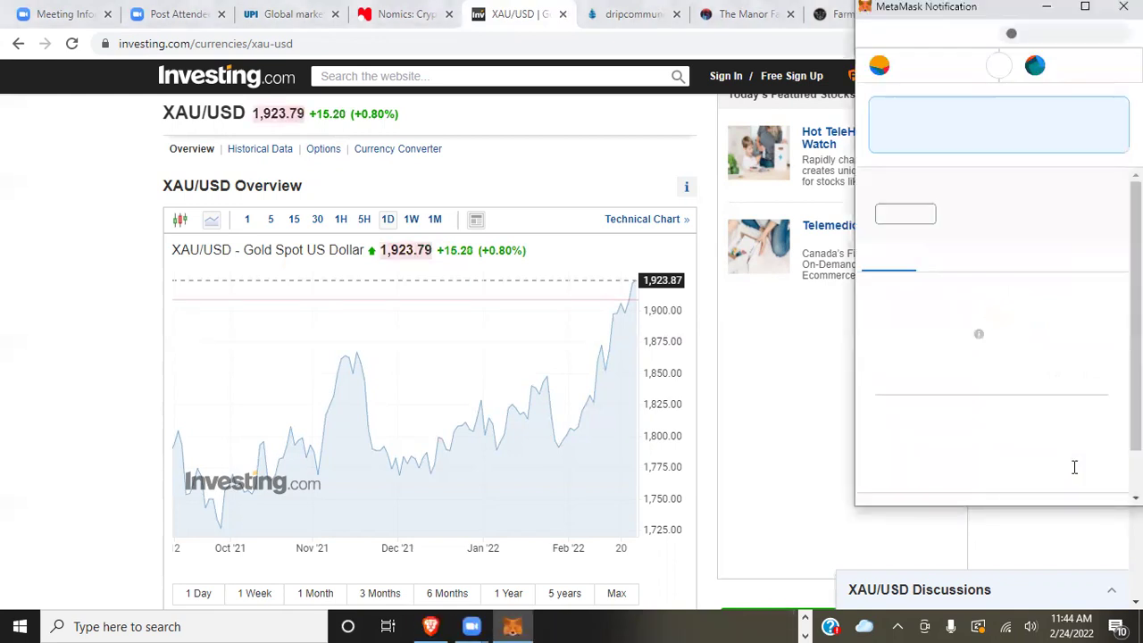
scroll(1079, 473, "down", 2)
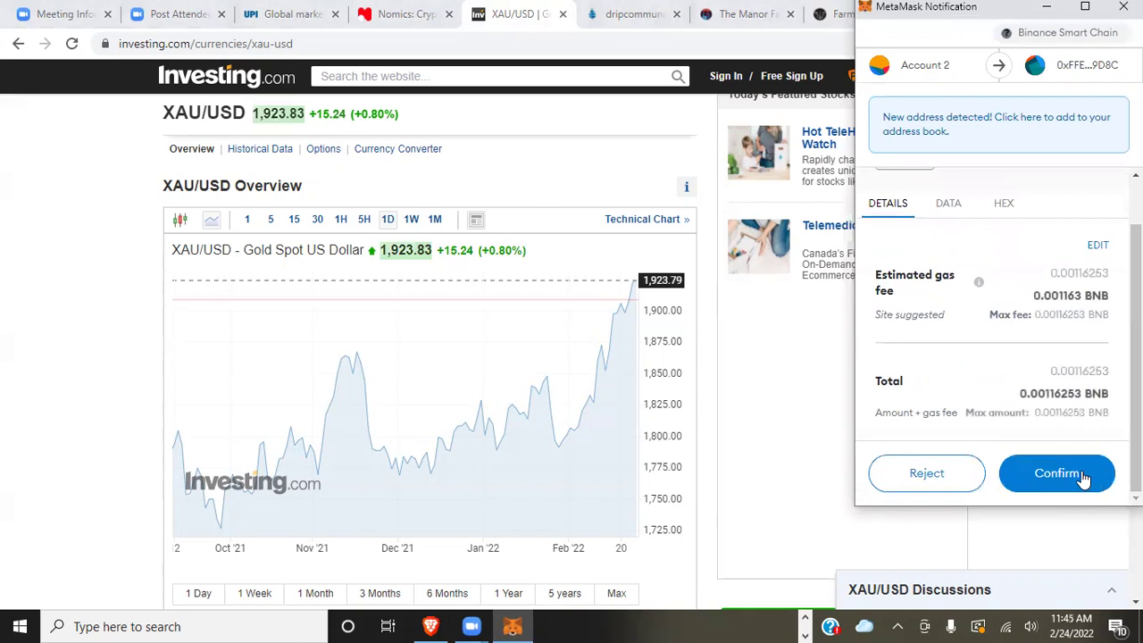
left_click(1080, 473)
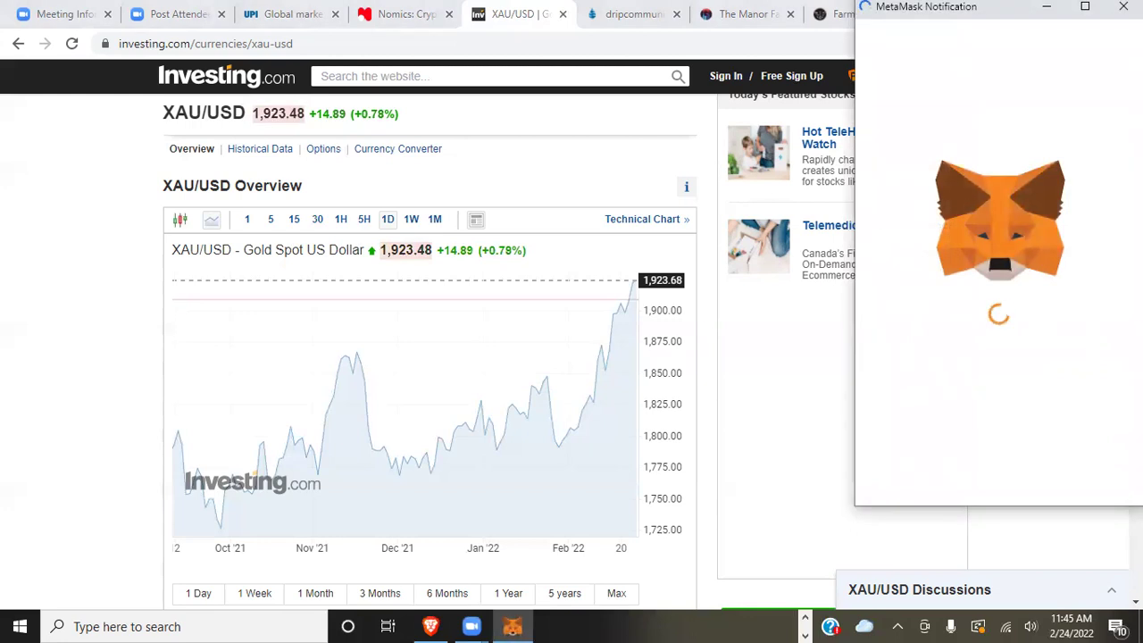
scroll(1094, 480, "down", 2)
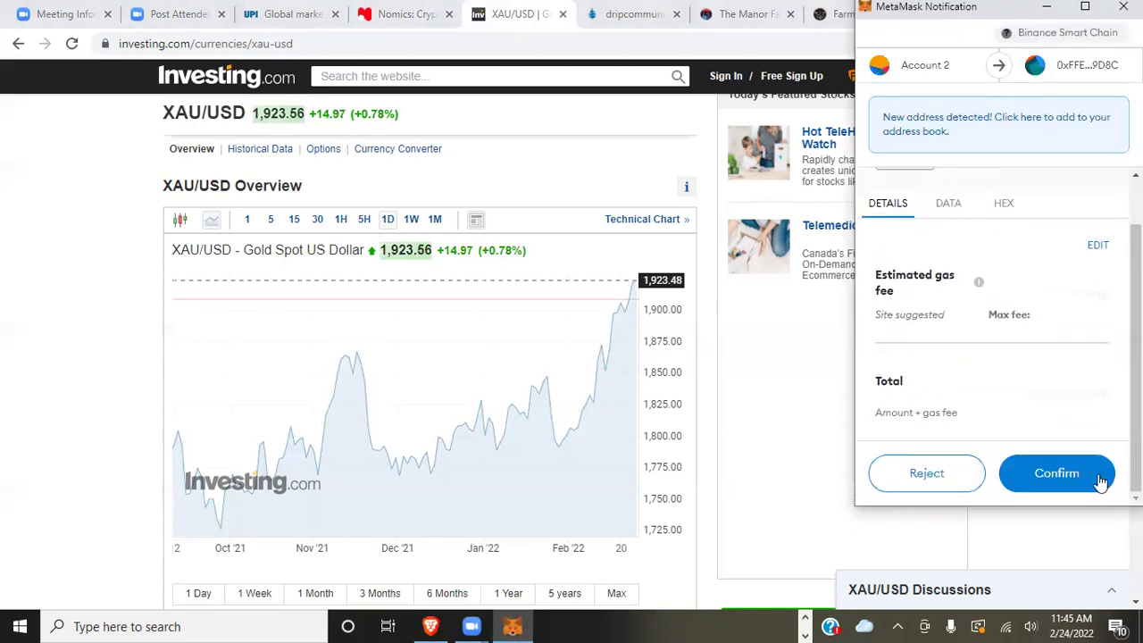
left_click(1092, 481)
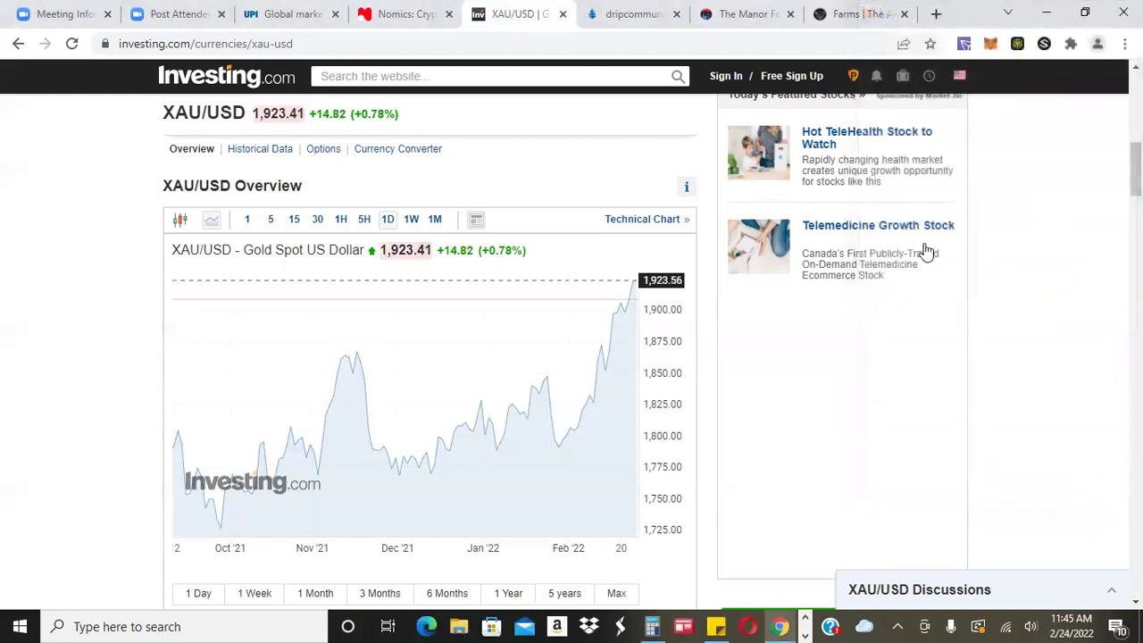
Return to the Drip faucet tab and confirm three more airdrop transactions, completing rows 12–14
left_click(631, 11)
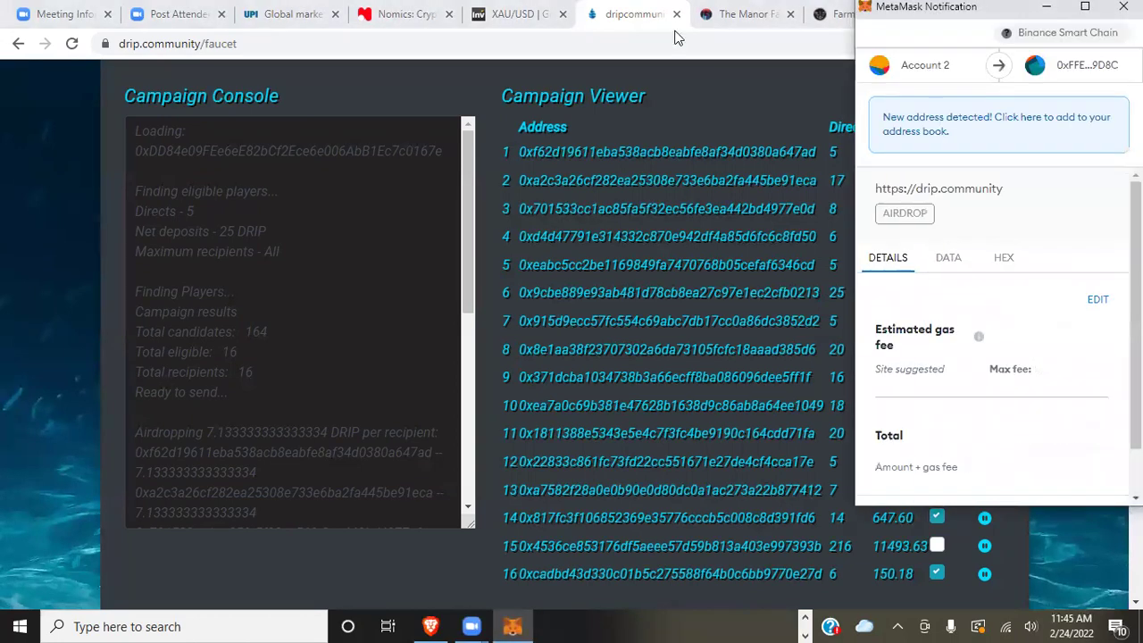
scroll(946, 284, "down", 1)
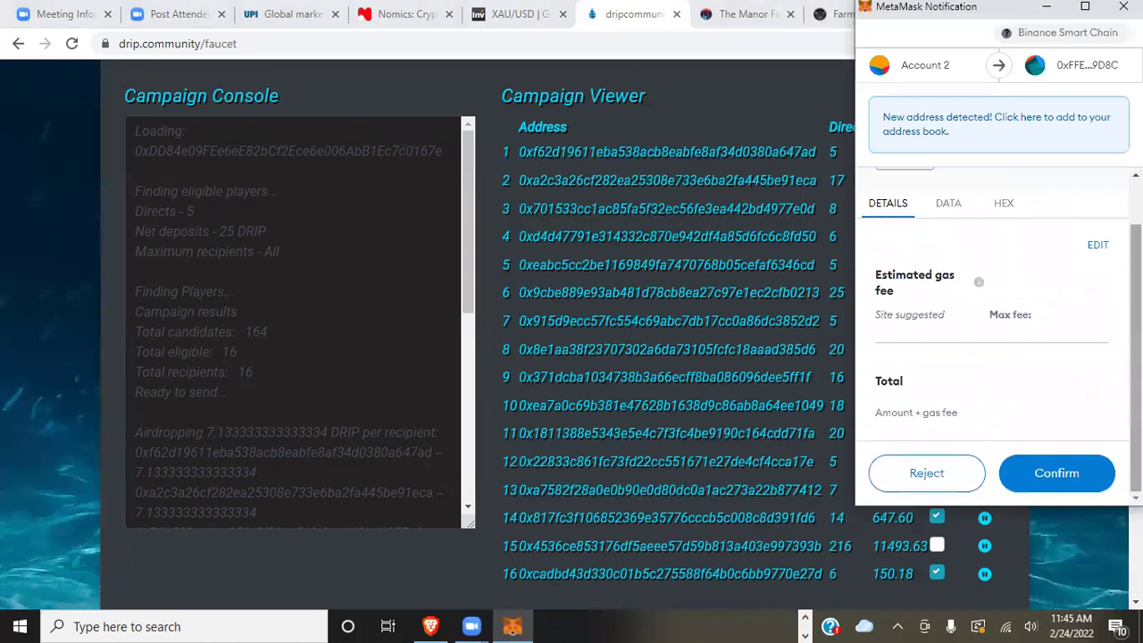
left_click(1069, 475)
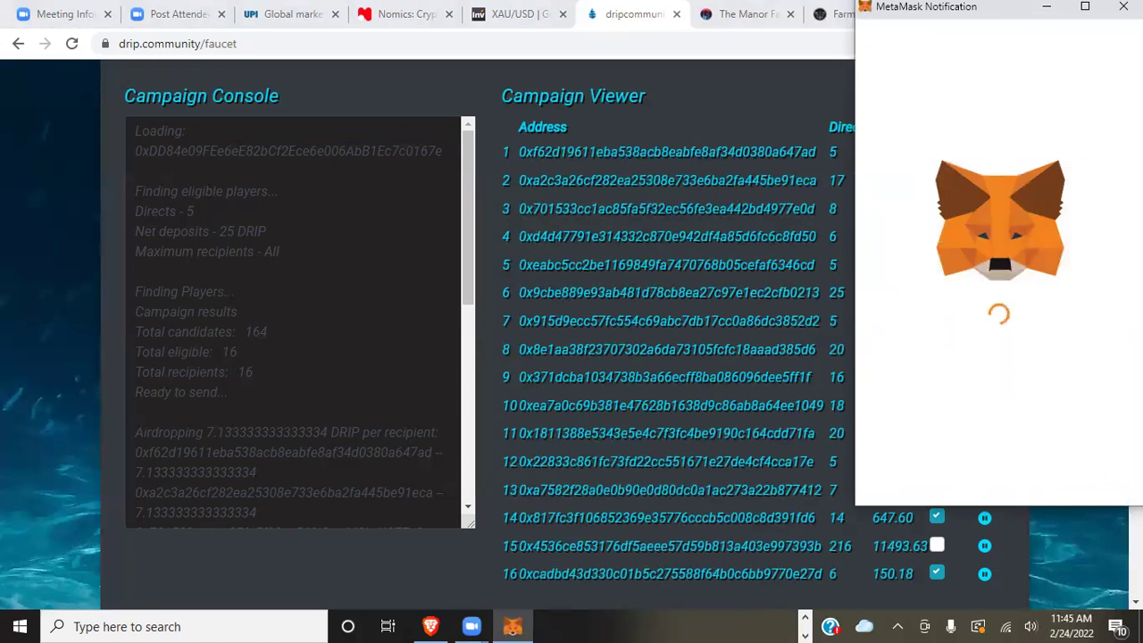
scroll(1107, 478, "down", 2)
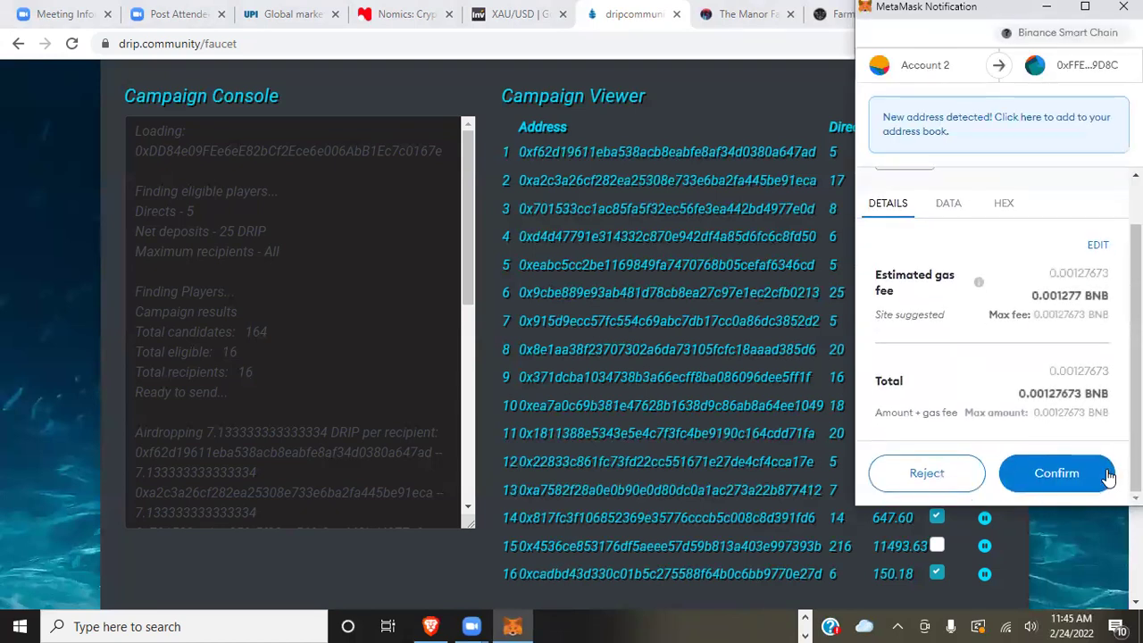
left_click(1086, 474)
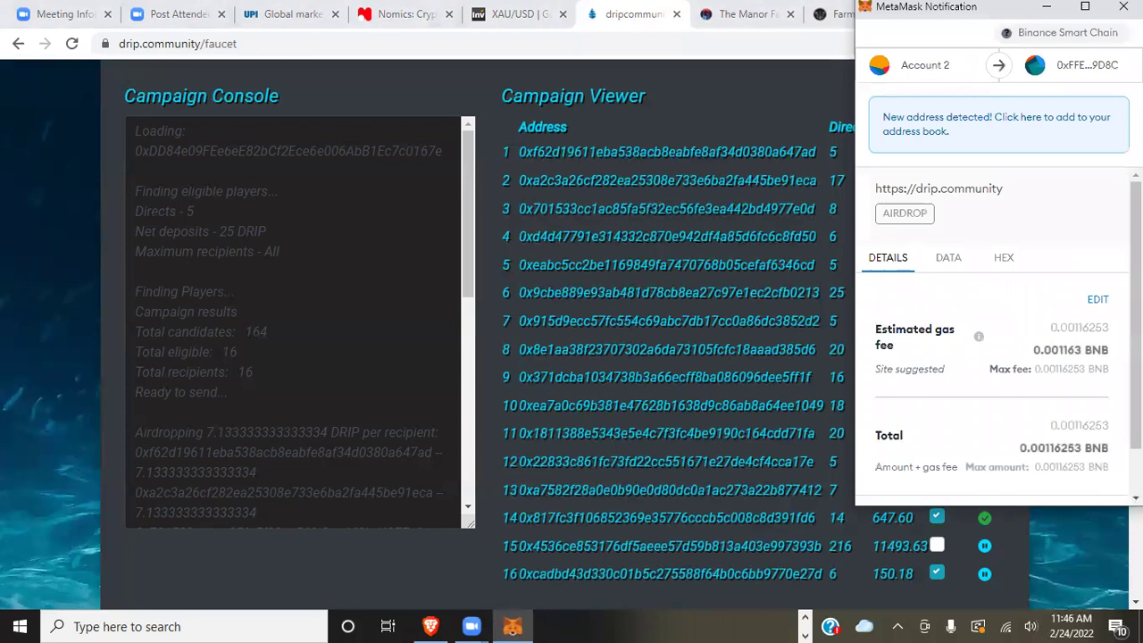
scroll(1100, 472, "down", 1)
left_click(1077, 477)
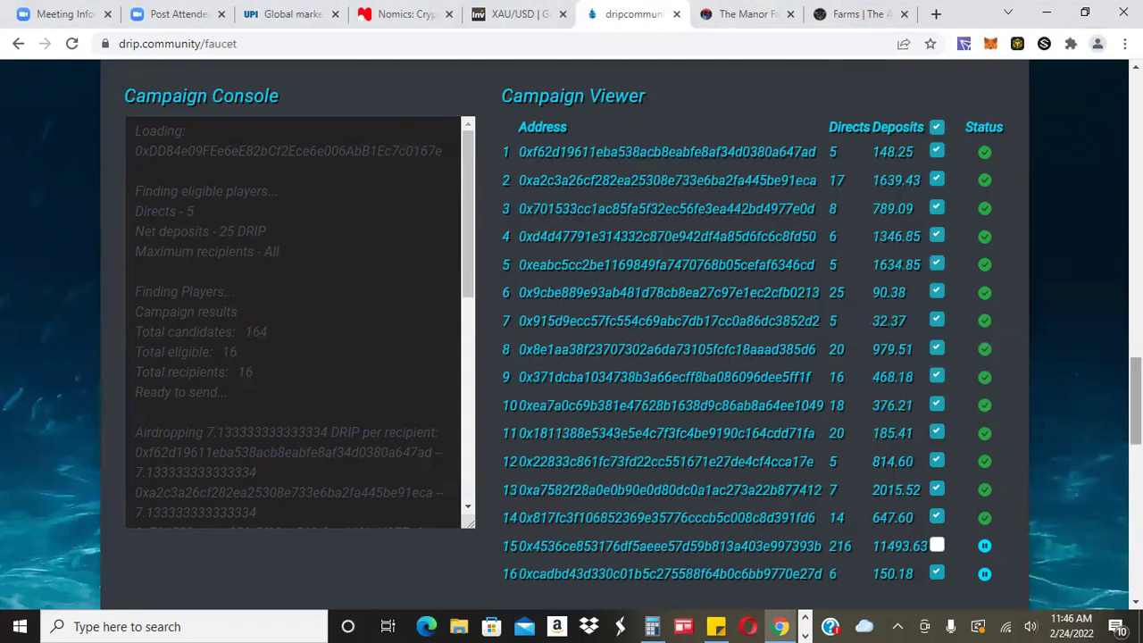
scroll(571, 330, "up", 3)
scroll(572, 330, "up", 10)
scroll(571, 330, "up", 10)
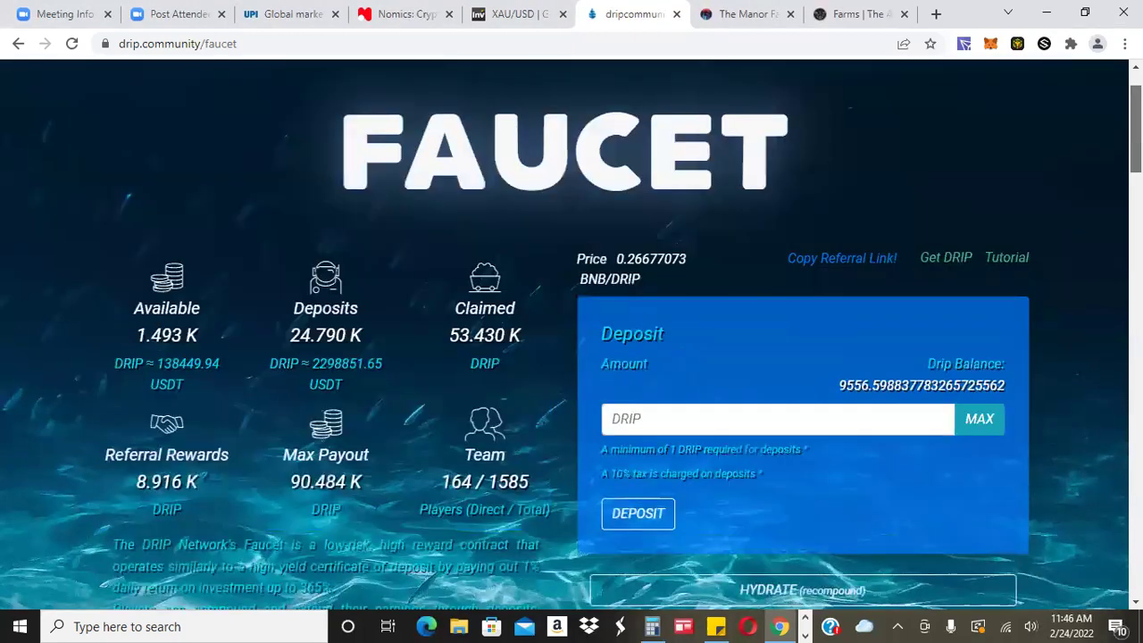
scroll(252, 147, "up", 1)
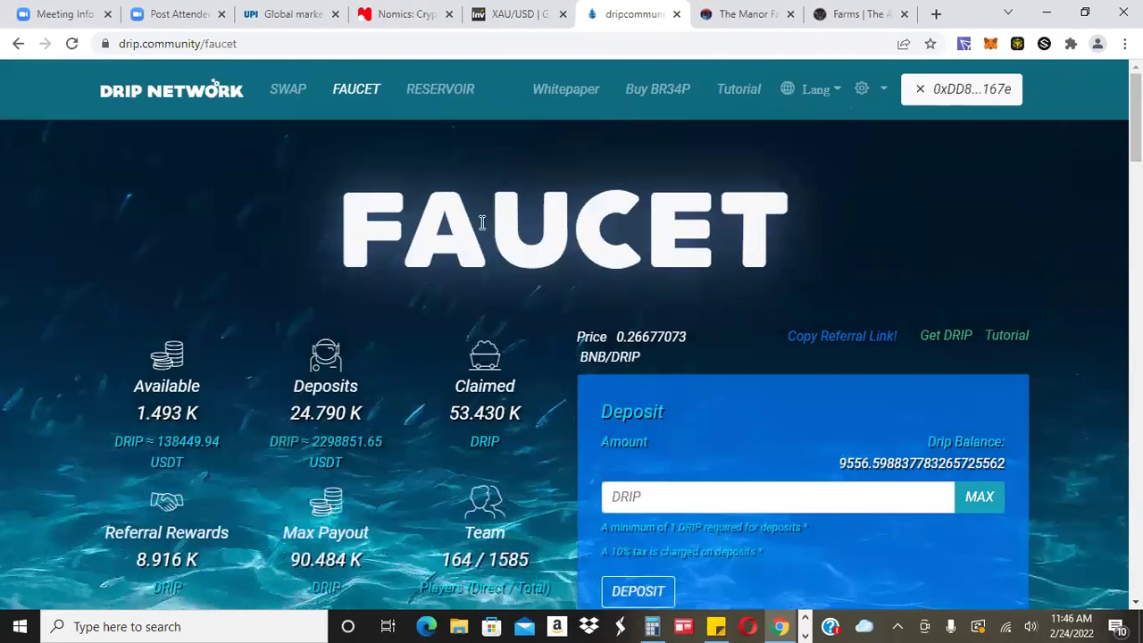
left_click(282, 99)
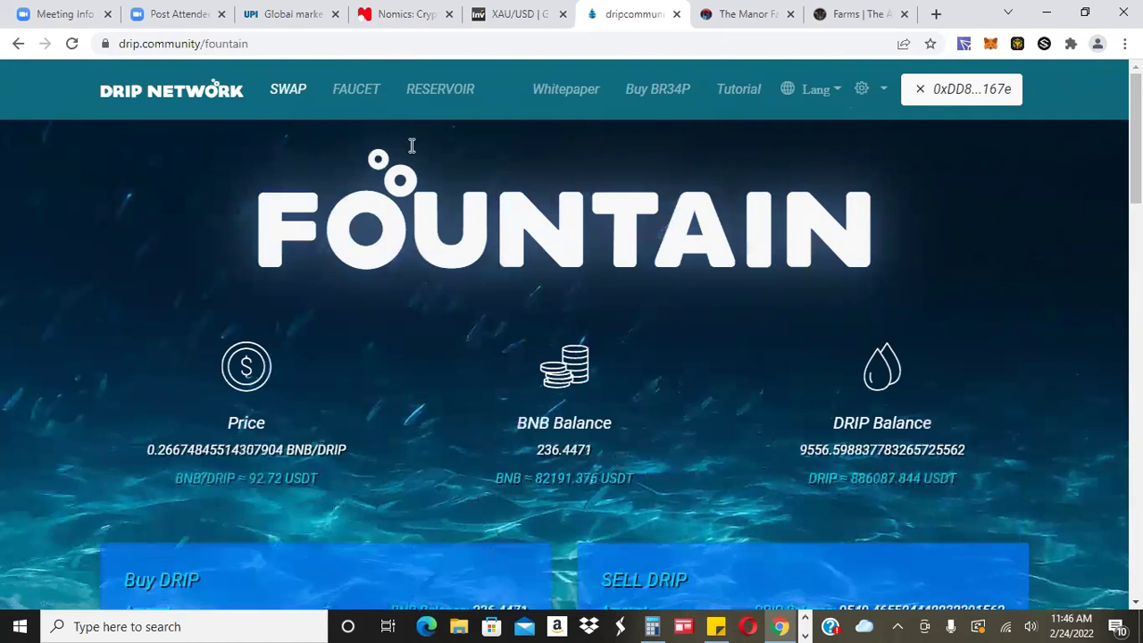
left_click(356, 89)
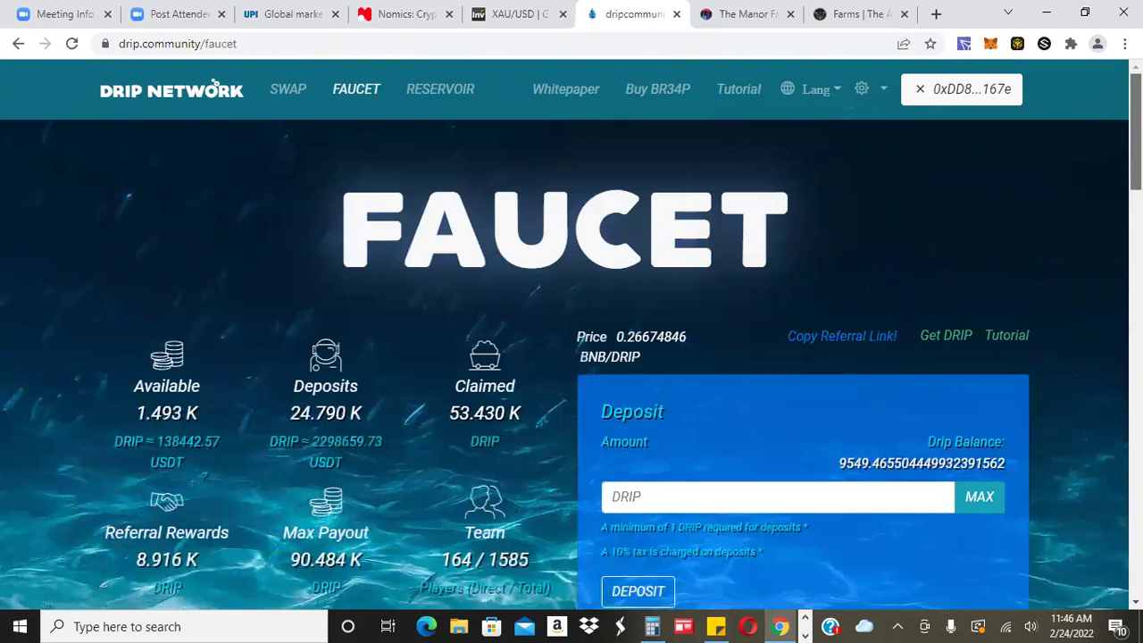
scroll(572, 357, "down", 2)
scroll(572, 358, "down", 2)
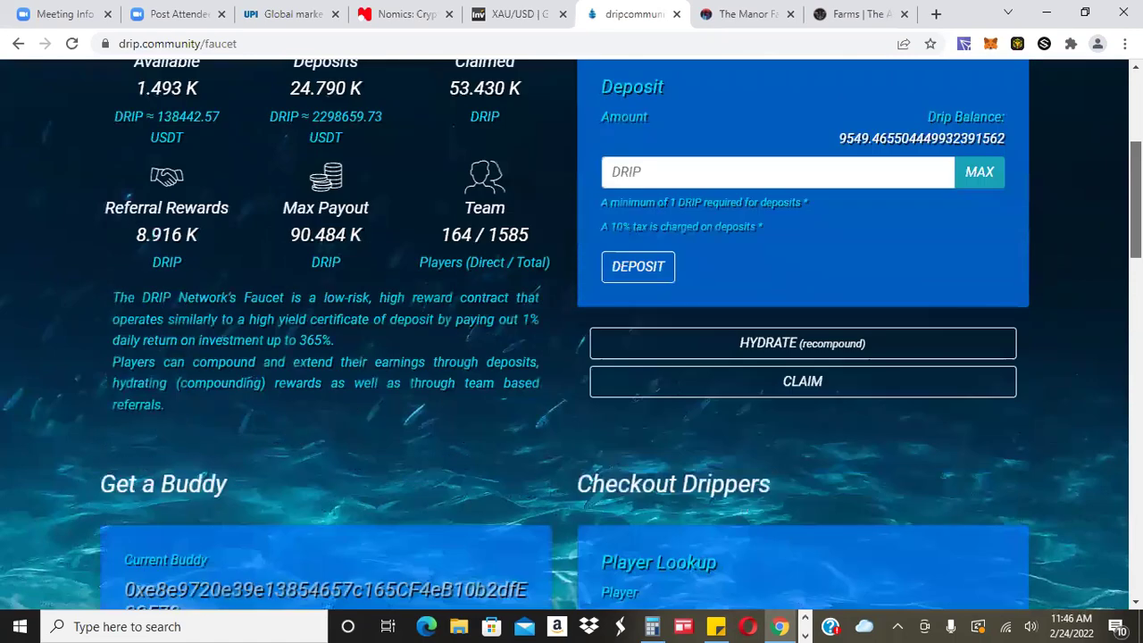
scroll(572, 357, "down", 4)
scroll(571, 358, "down", 4)
scroll(571, 358, "down", 2)
scroll(572, 357, "down", 3)
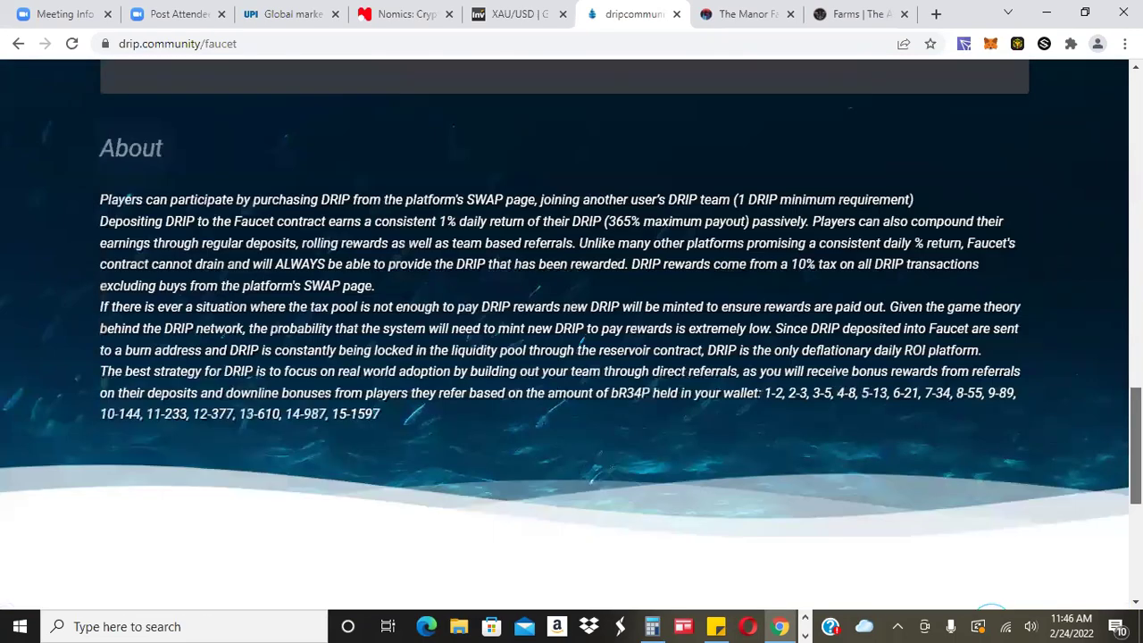
scroll(572, 358, "up", 10)
scroll(571, 357, "up", 6)
scroll(572, 358, "up", 1)
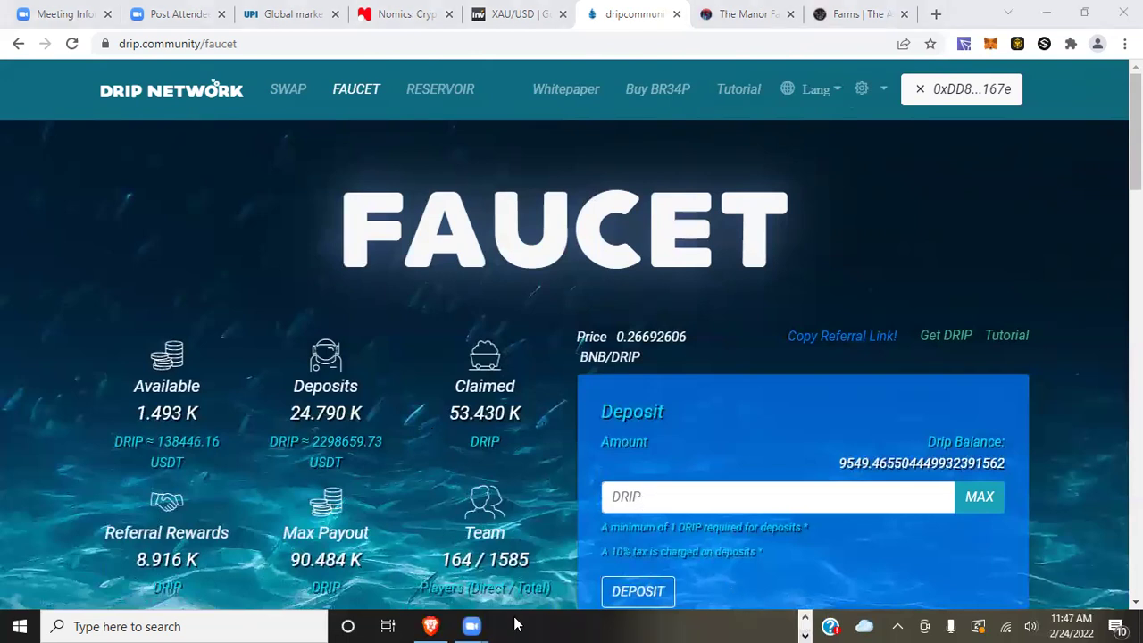
Switch to the Brave browser holding the second wallet and open its Drip Faucet page
left_click(432, 625)
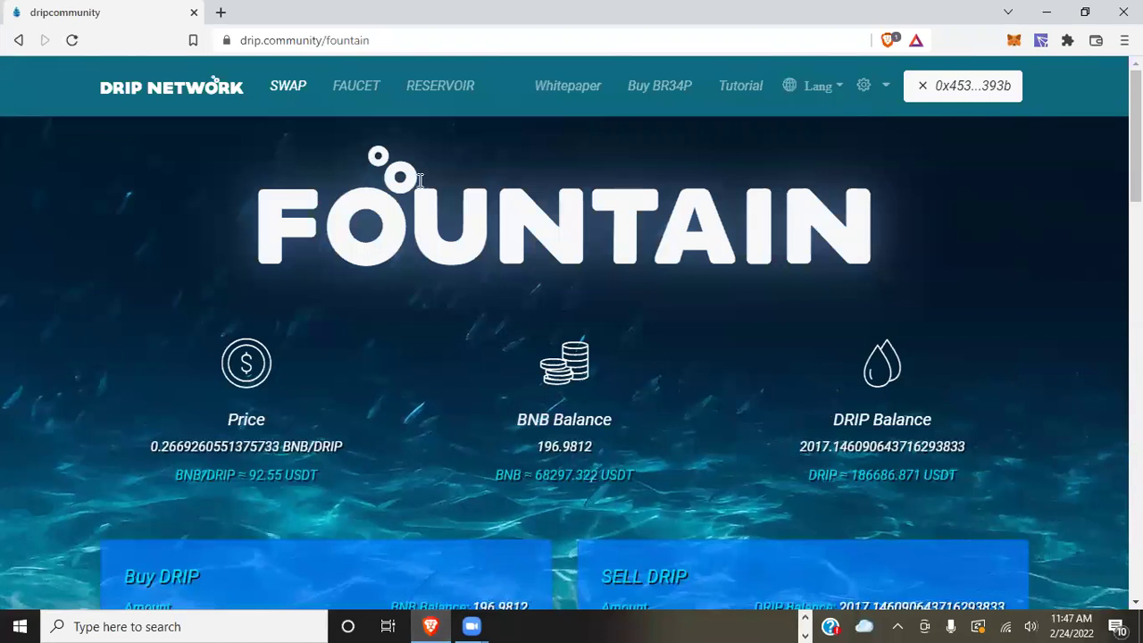
left_click(357, 85)
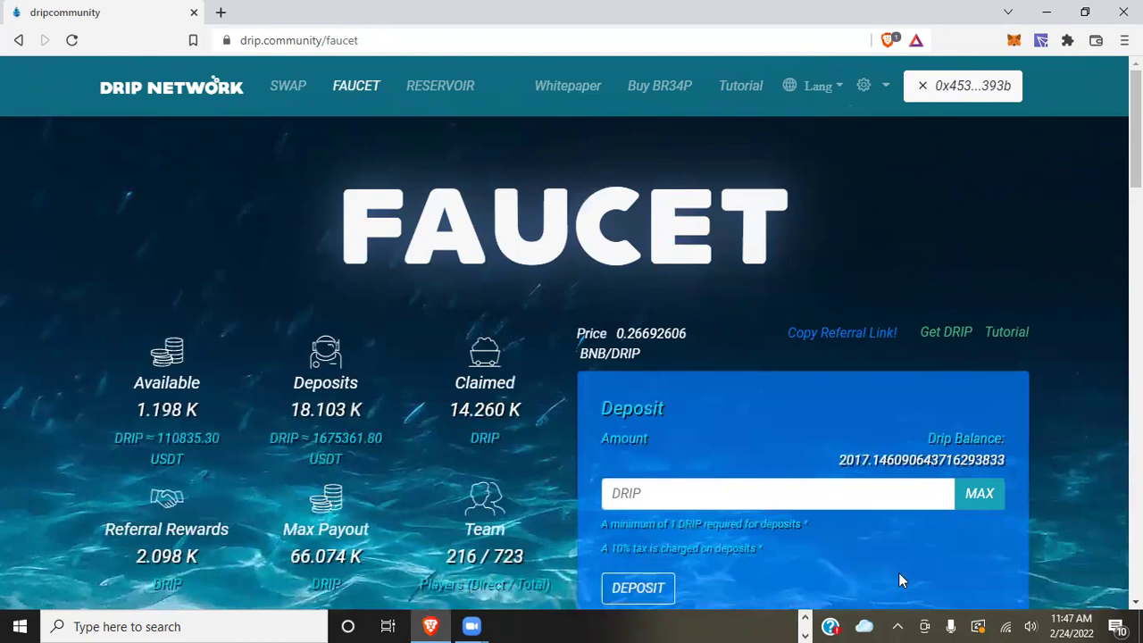
Open the Team Airdrop campaign form and fill the Player field with the wallet's own address
scroll(1108, 594, "down", 1)
scroll(571, 331, "down", 3)
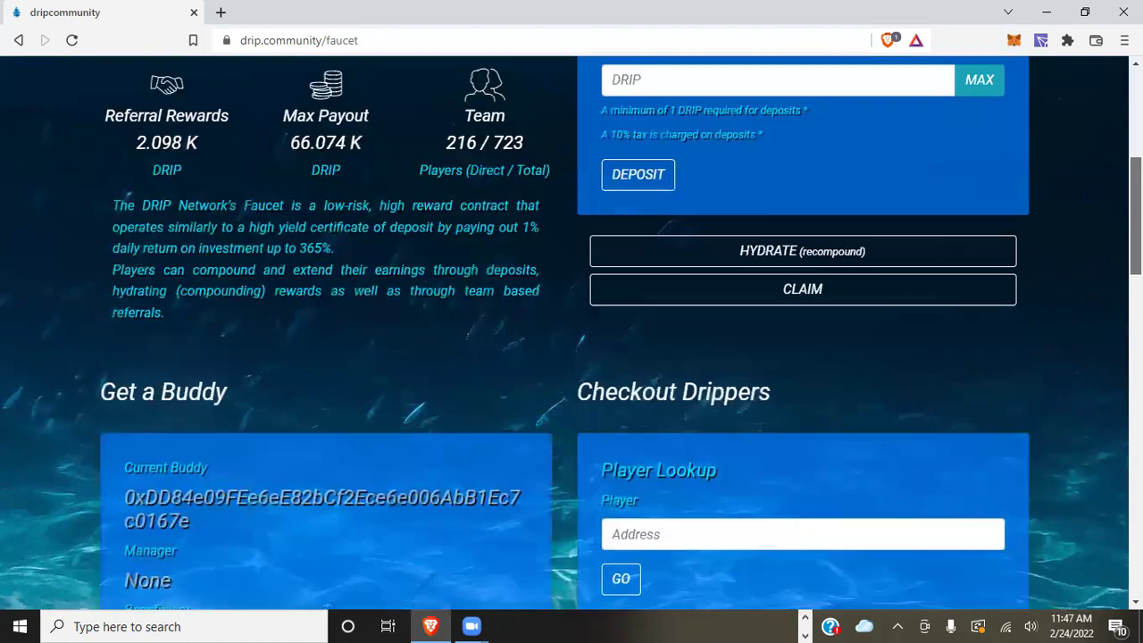
scroll(492, 378, "down", 8)
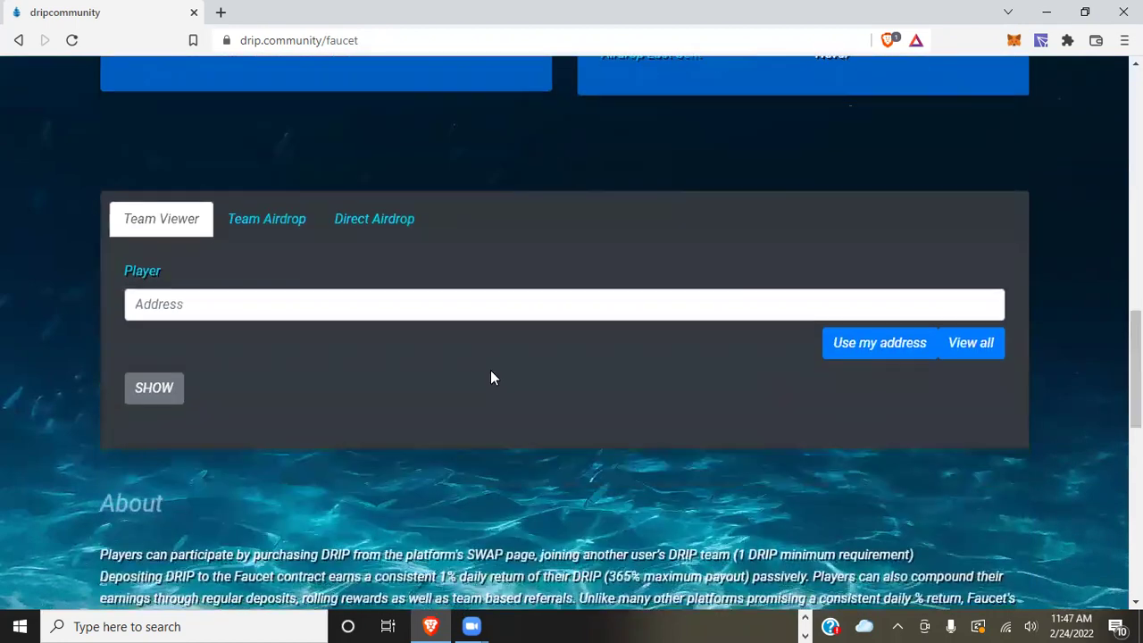
left_click(289, 230)
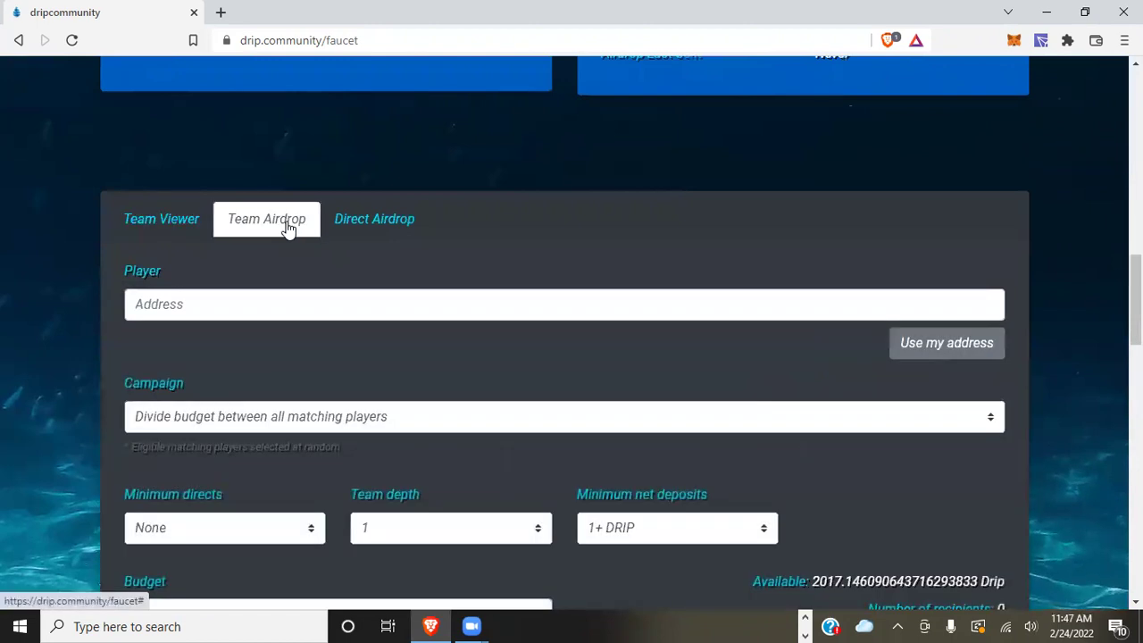
left_click(937, 355)
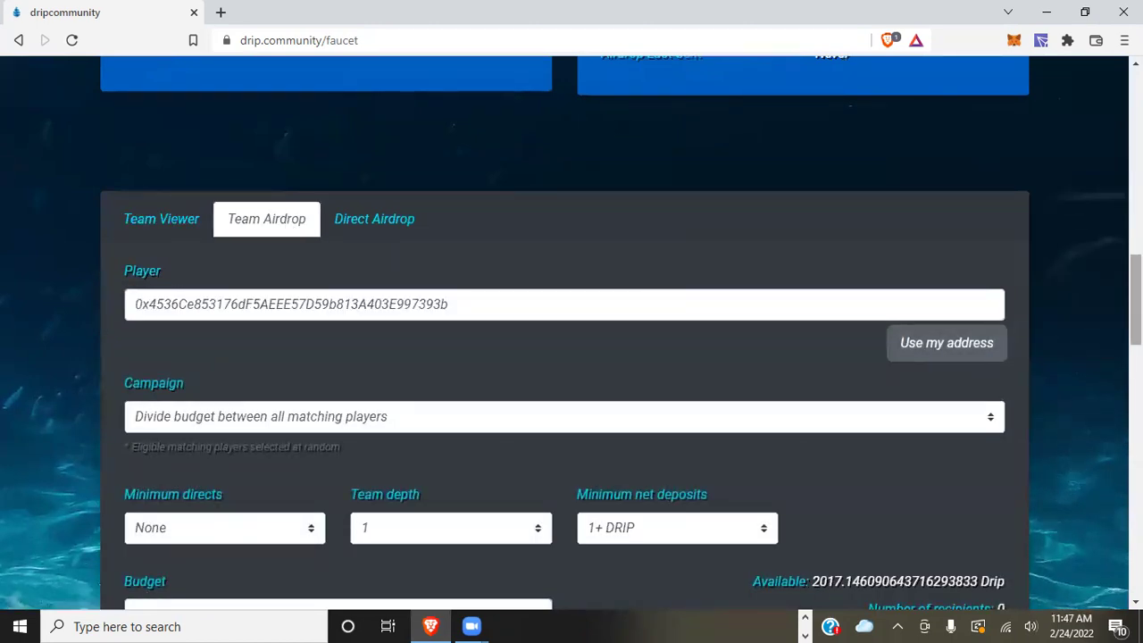
Require at least 5 direct referrals and at least 25 DRIP net deposits
scroll(1105, 299, "down", 2)
scroll(559, 428, "up", 1)
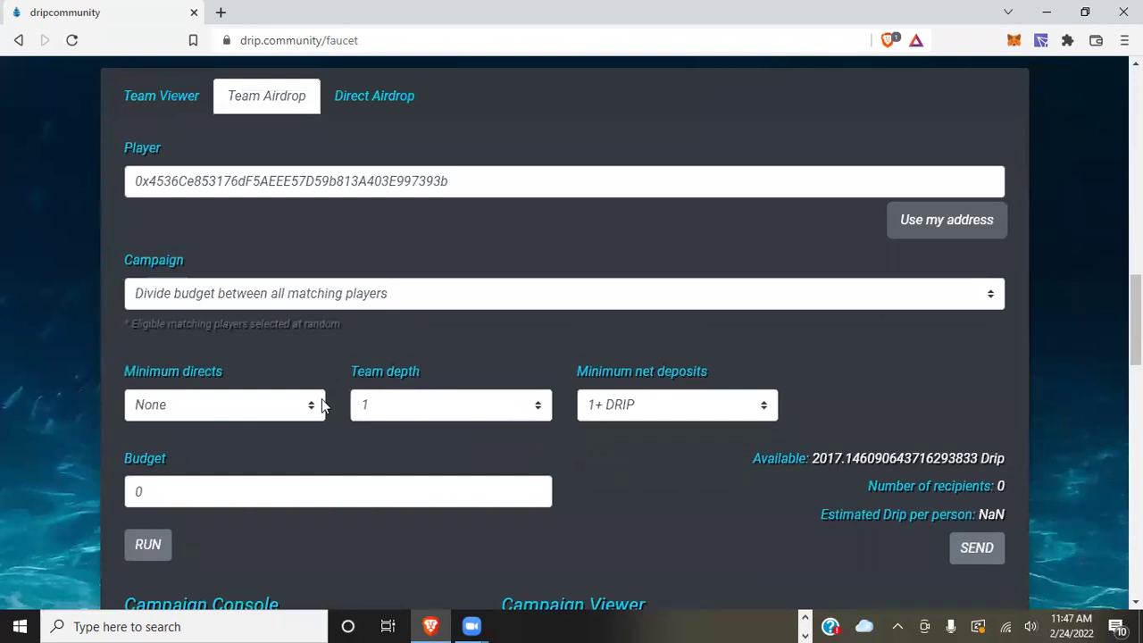
left_click(277, 404)
left_click(272, 447)
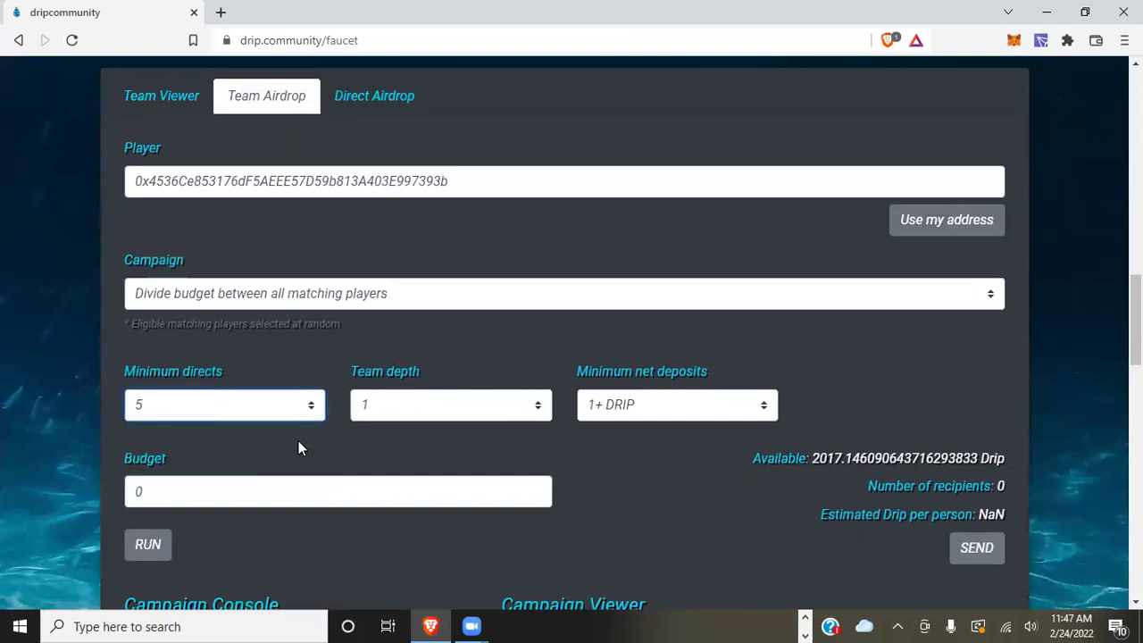
left_click(631, 413)
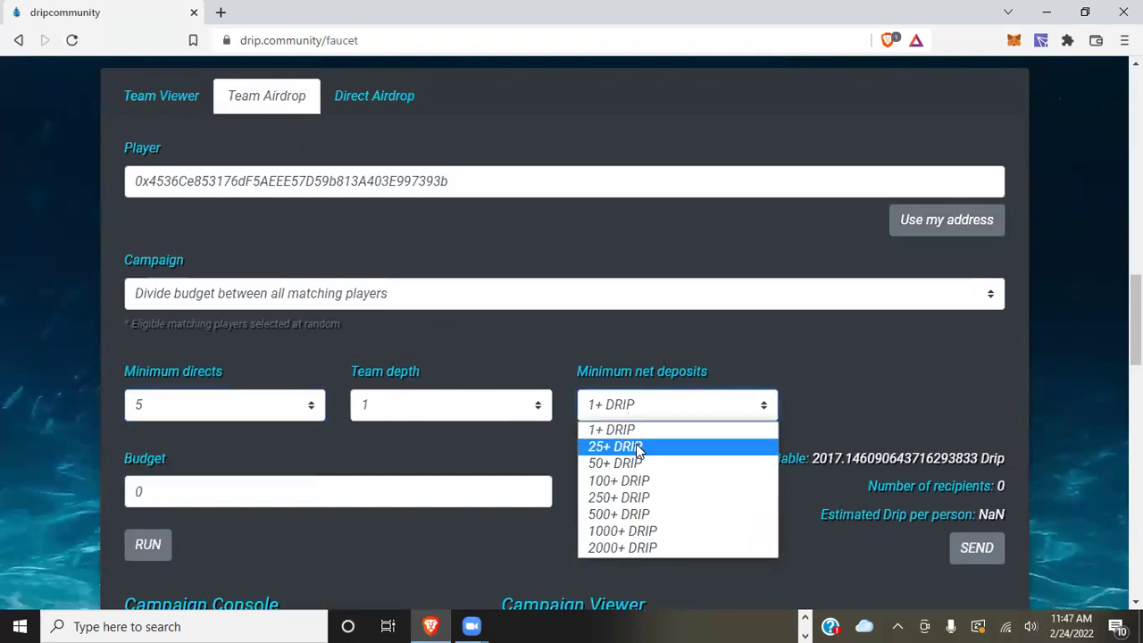
left_click(638, 448)
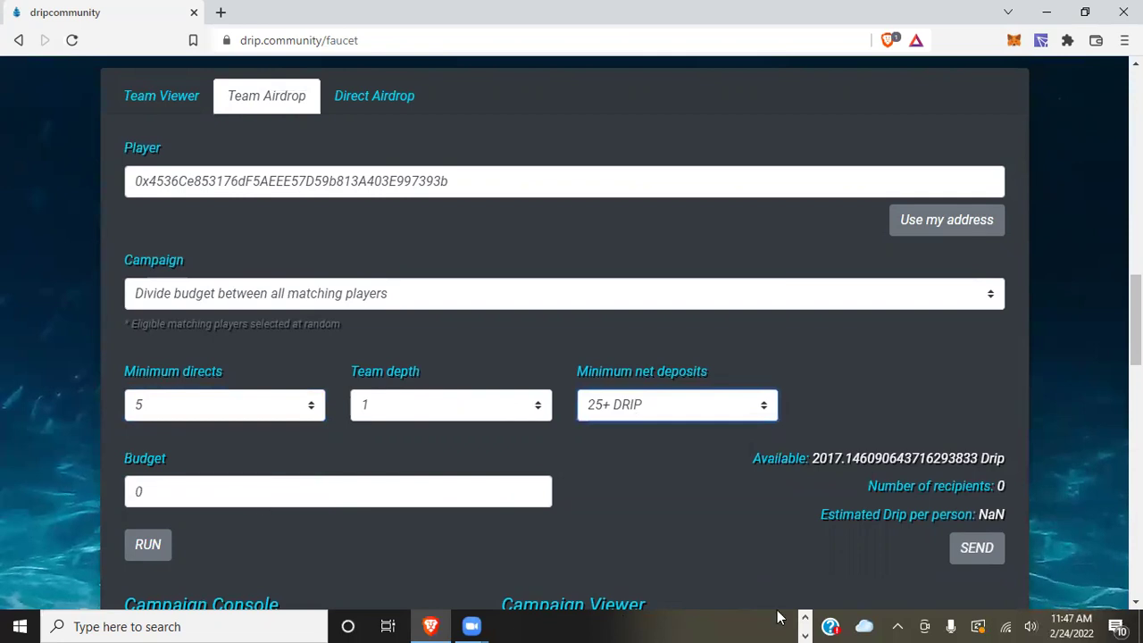
Check the budget in the notes, set Budget to 107 and run the campaign
left_click(805, 622)
left_click(719, 626)
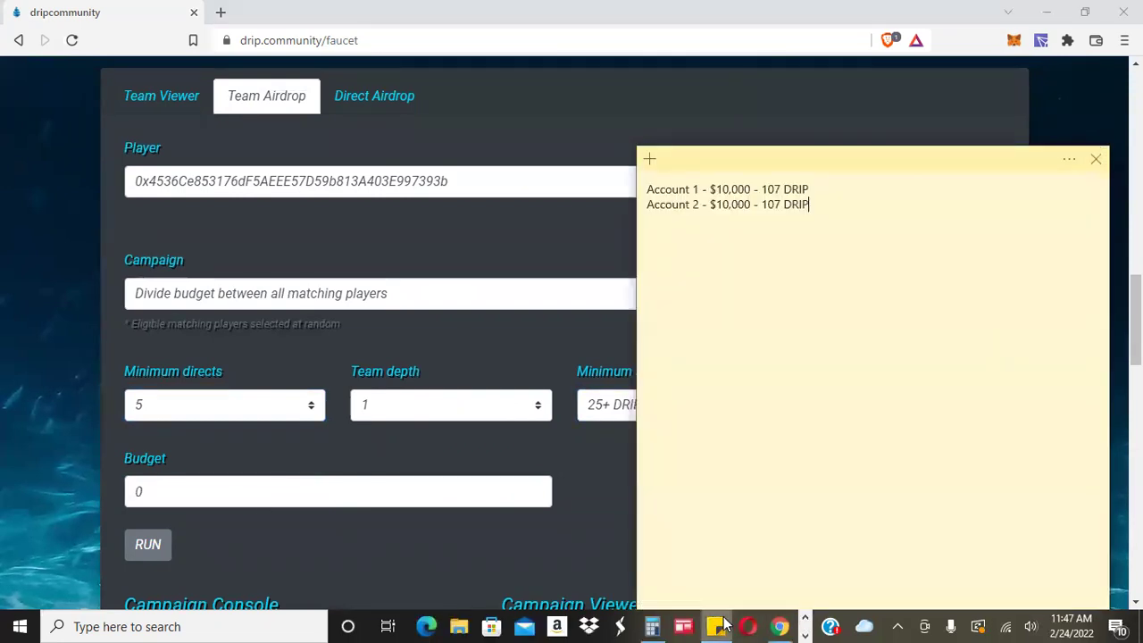
left_click(317, 490)
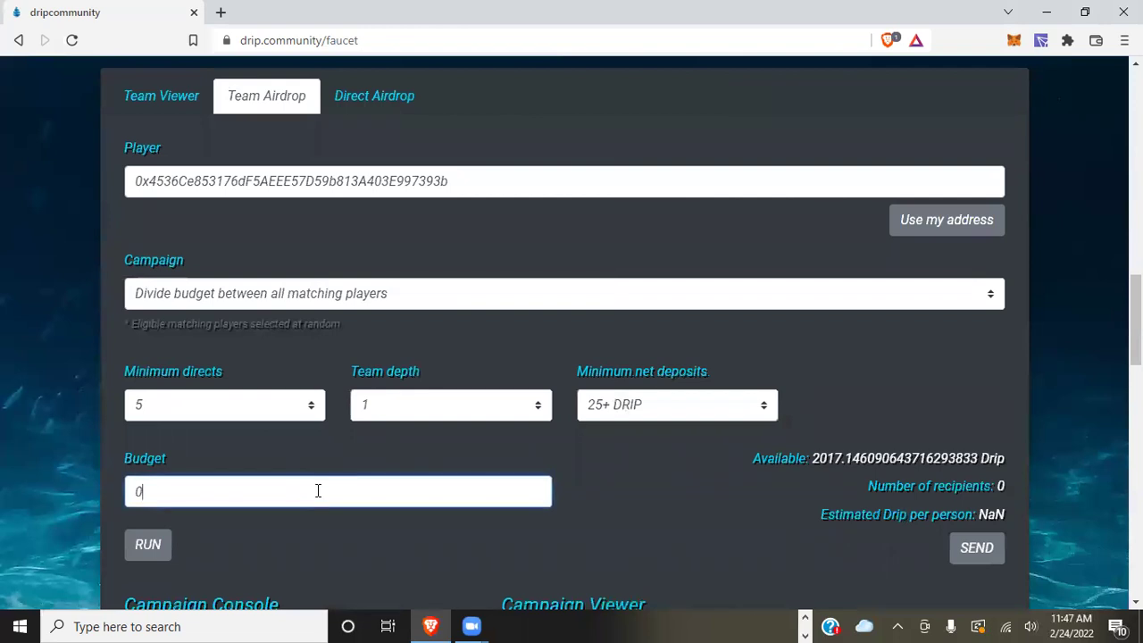
key("BackSpace")
type("107")
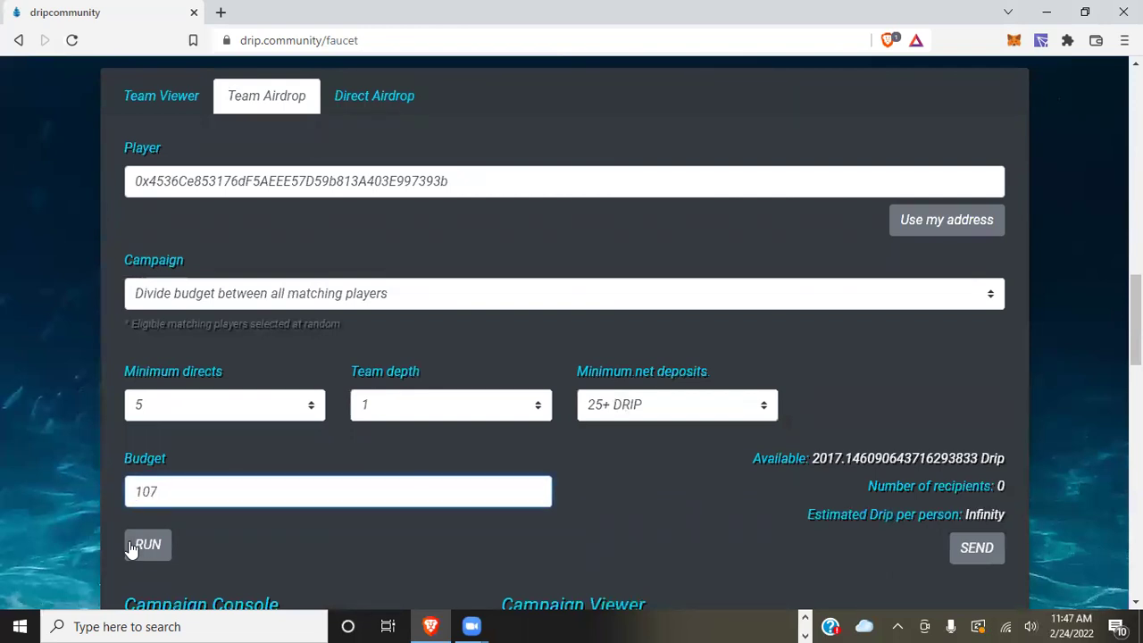
left_click(141, 548)
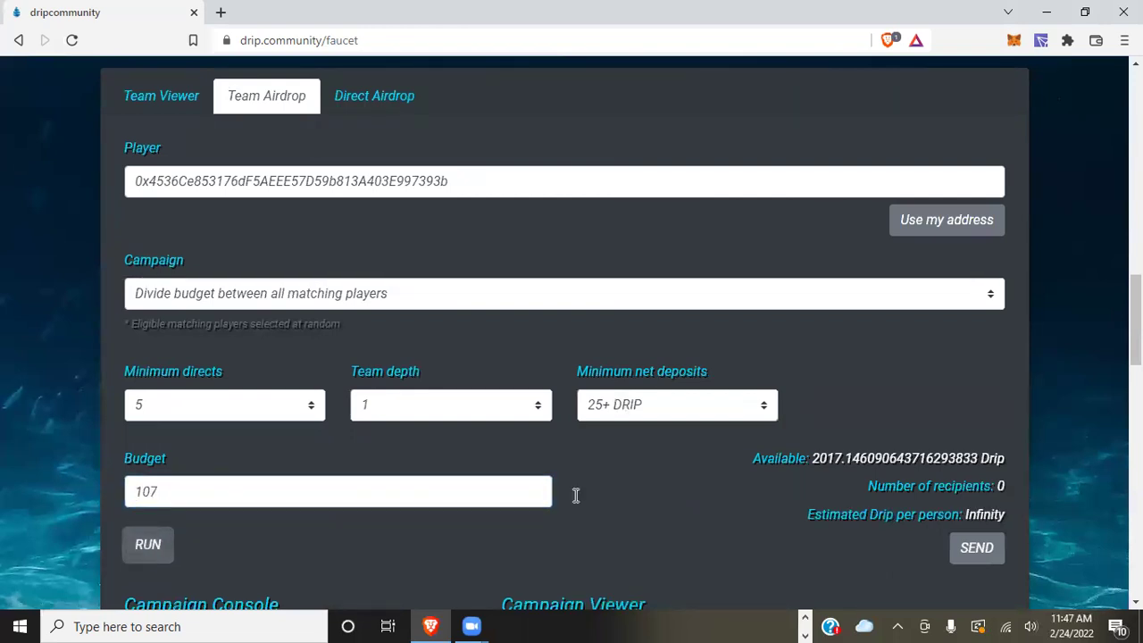
Tick select-all in the Campaign Viewer to choose the 15 qualifying players of 216
scroll(572, 358, "down", 3)
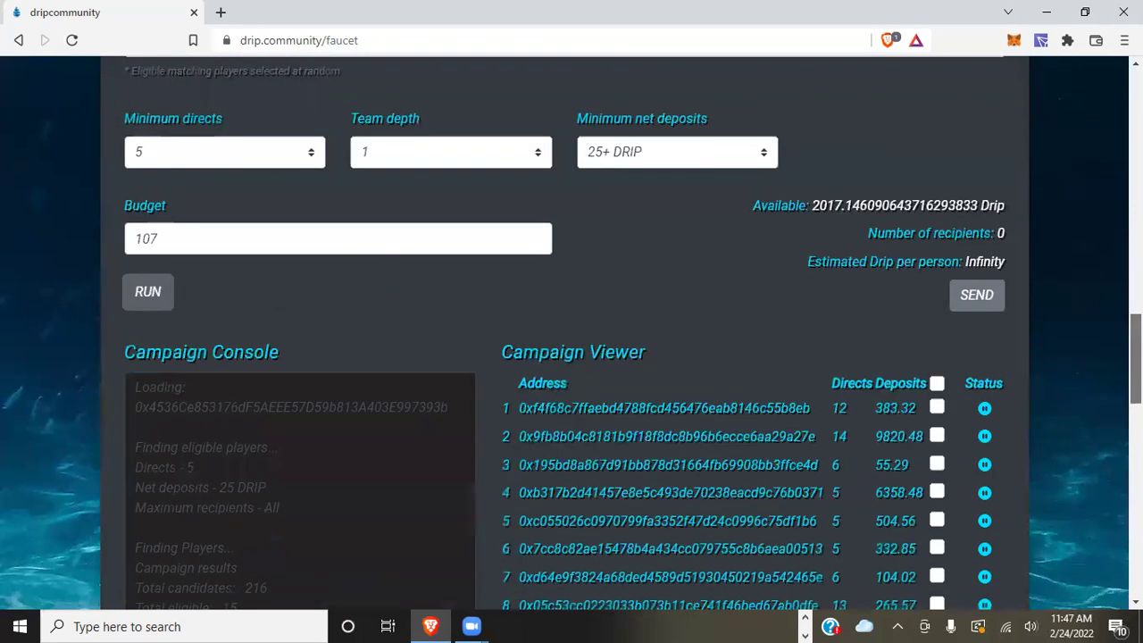
scroll(572, 357, "down", 3)
scroll(571, 357, "up", 1)
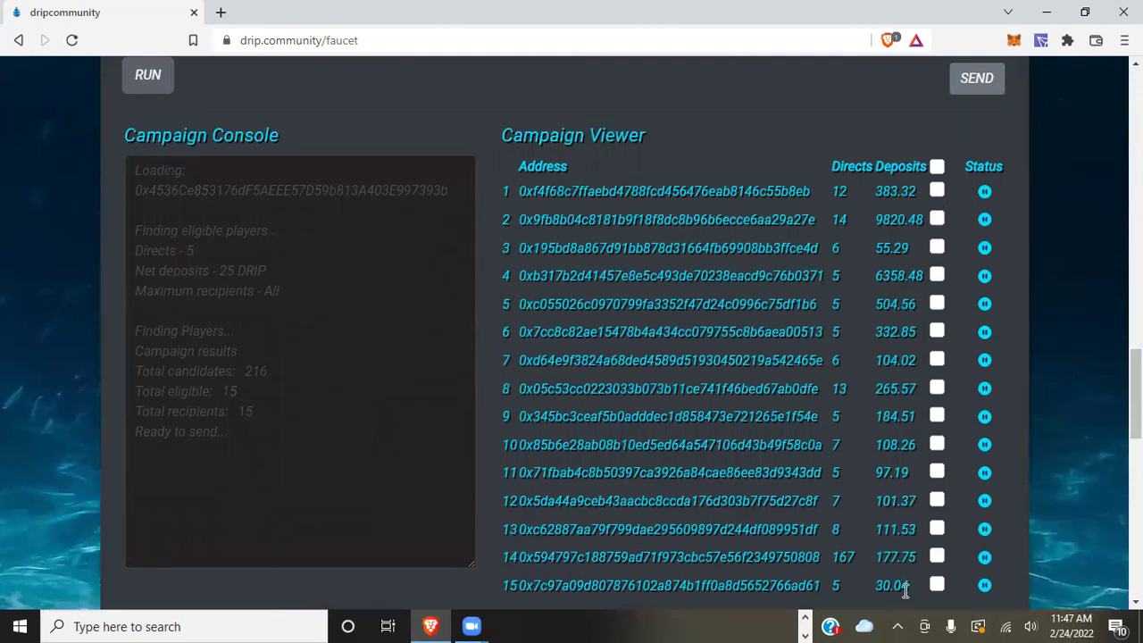
left_click(937, 168)
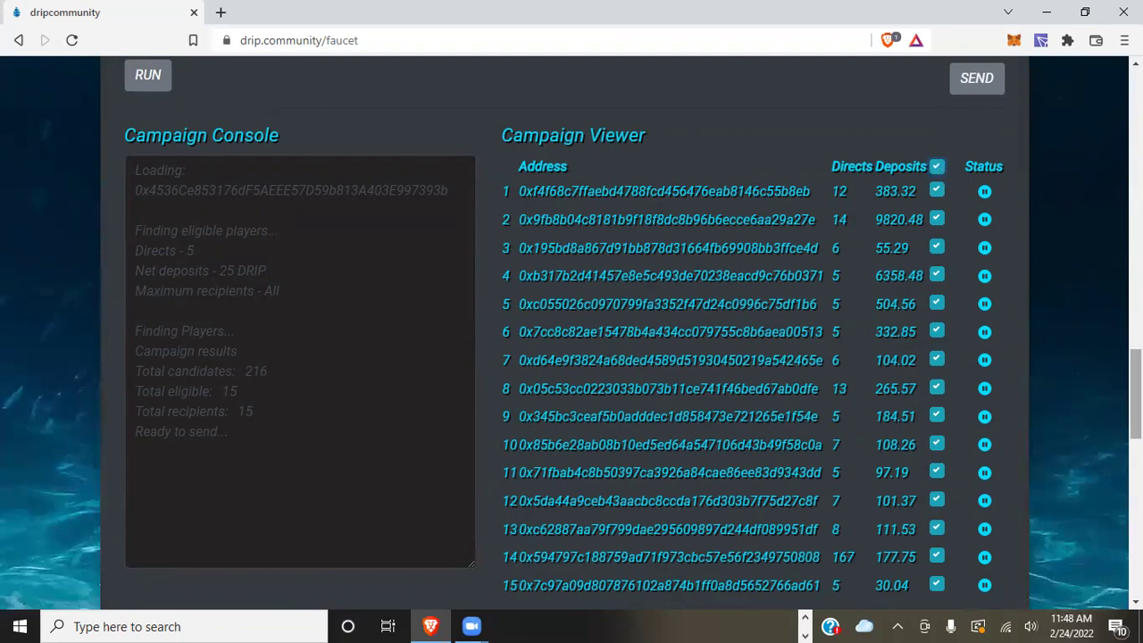
scroll(619, 334, "down", 1)
scroll(619, 333, "up", 1)
scroll(632, 333, "up", 1)
Send the 7.13-DRIP-each airdrop and confirm the first transfer in MetaMask
left_click(979, 78)
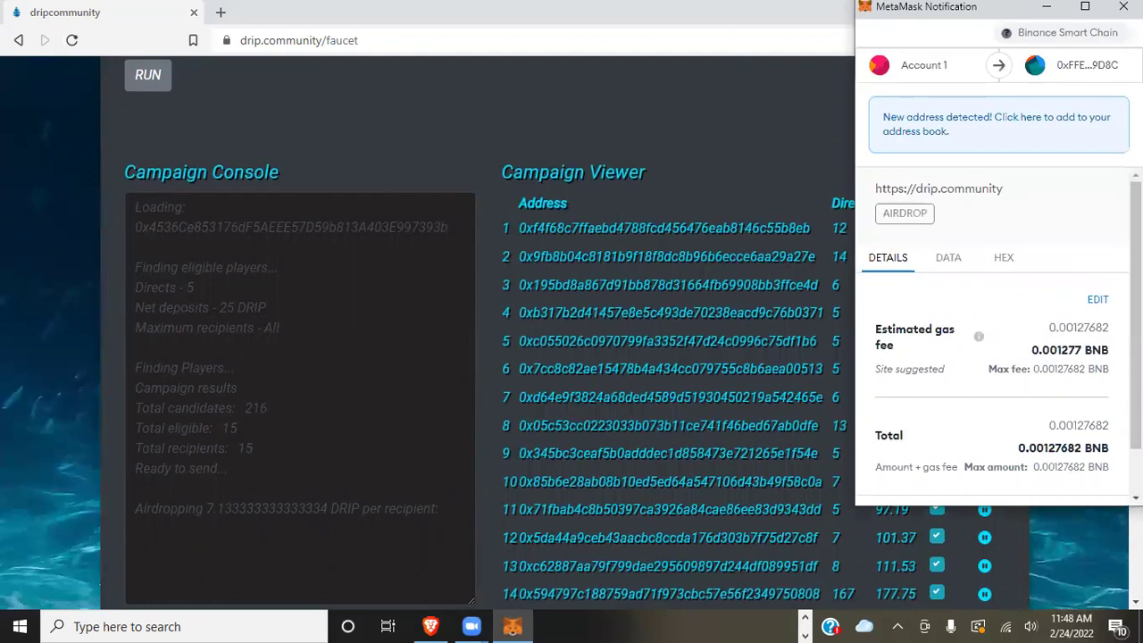
left_click(1061, 473)
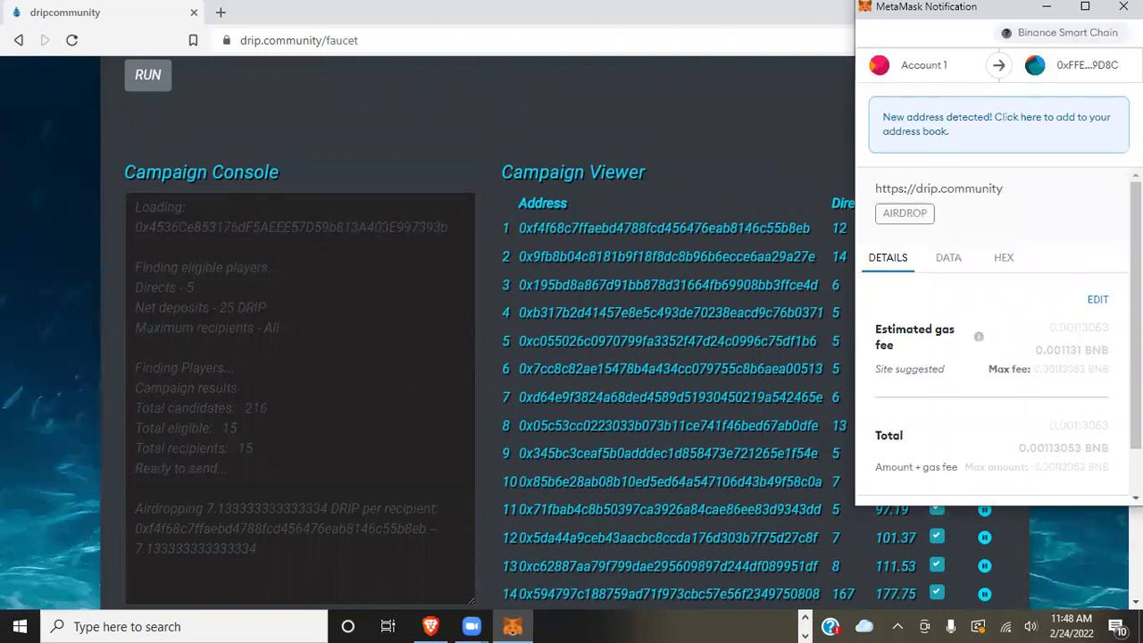
scroll(998, 239, "down", 3)
left_click(1072, 475)
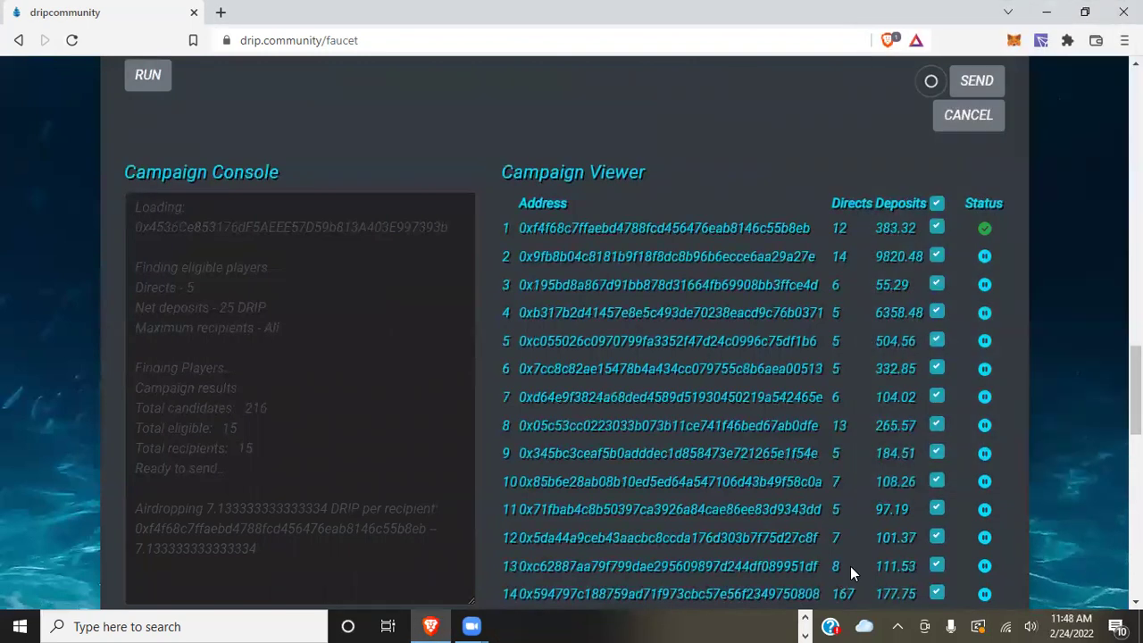
Bring the other Chrome window forward and show The Manor Farm's Drip Garden tab
left_click(806, 617)
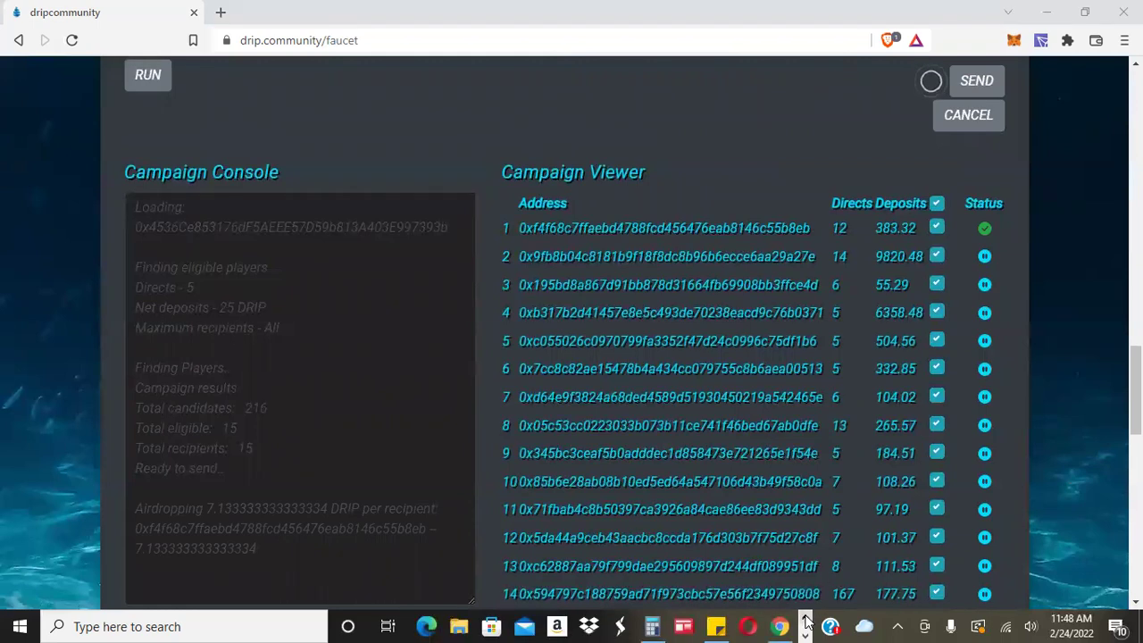
mouse_move(780, 626)
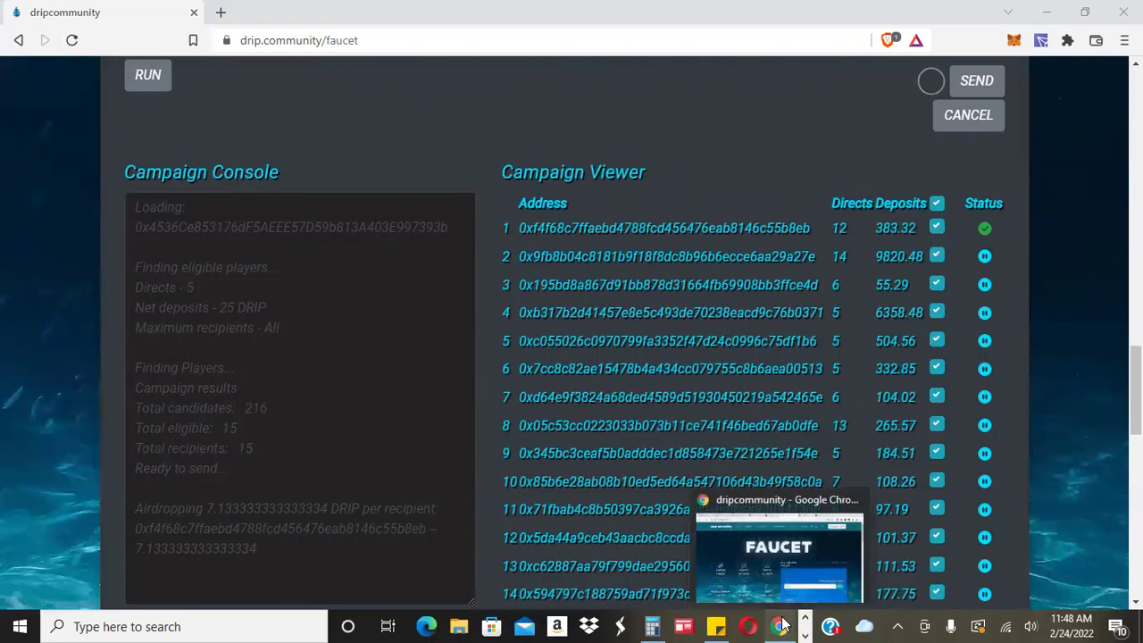
left_click(724, 573)
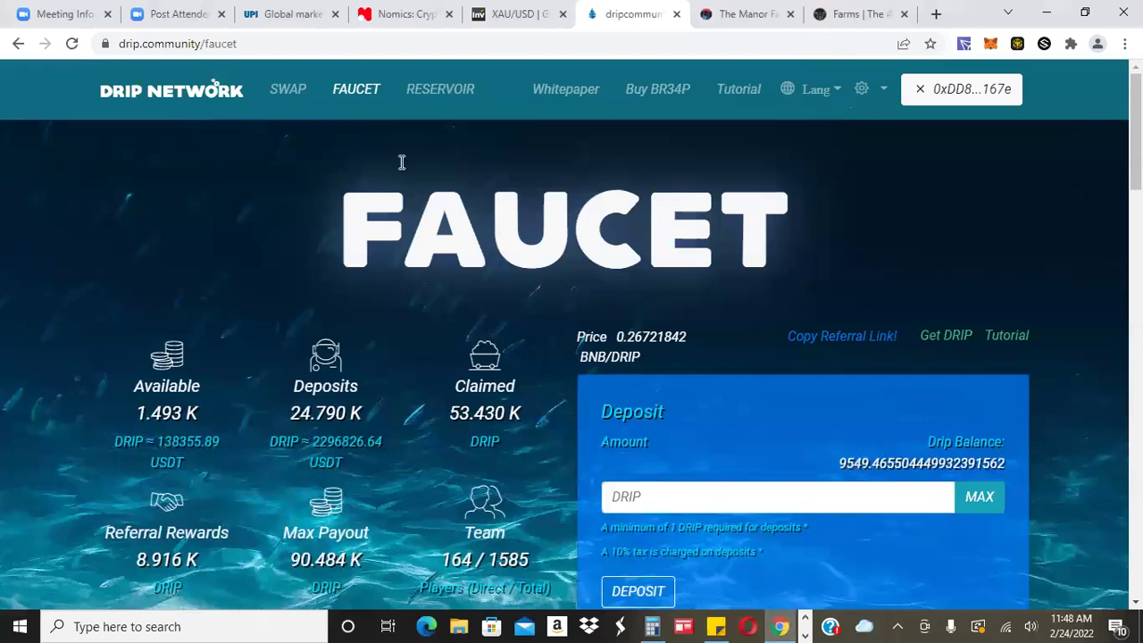
left_click(741, 17)
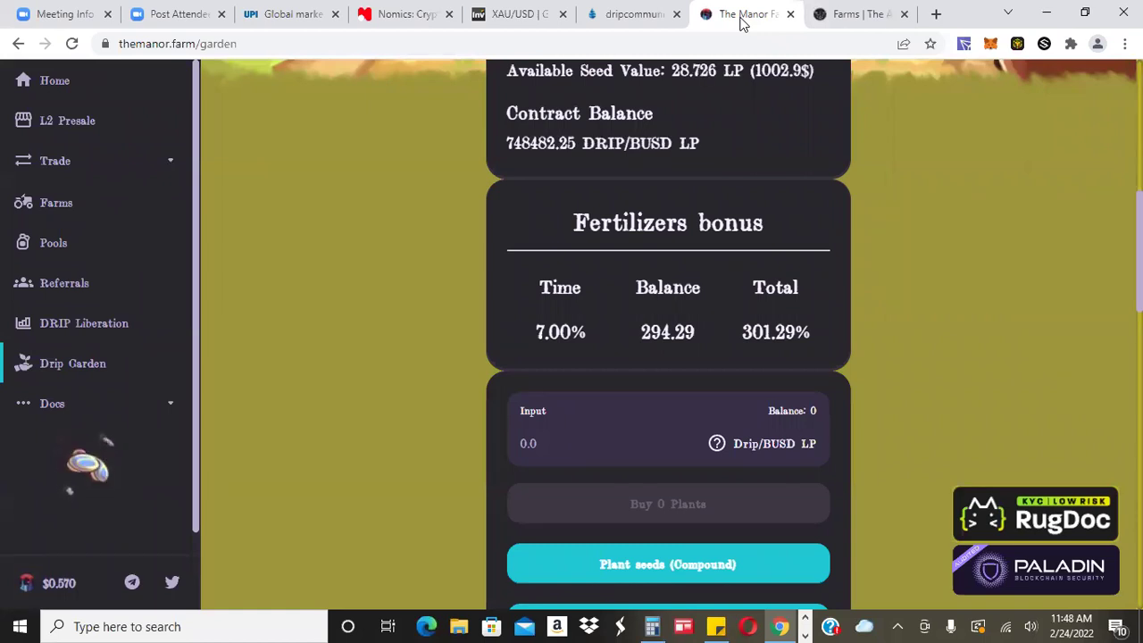
Open the pending MetaMask notification from the taskbar
left_click(805, 619)
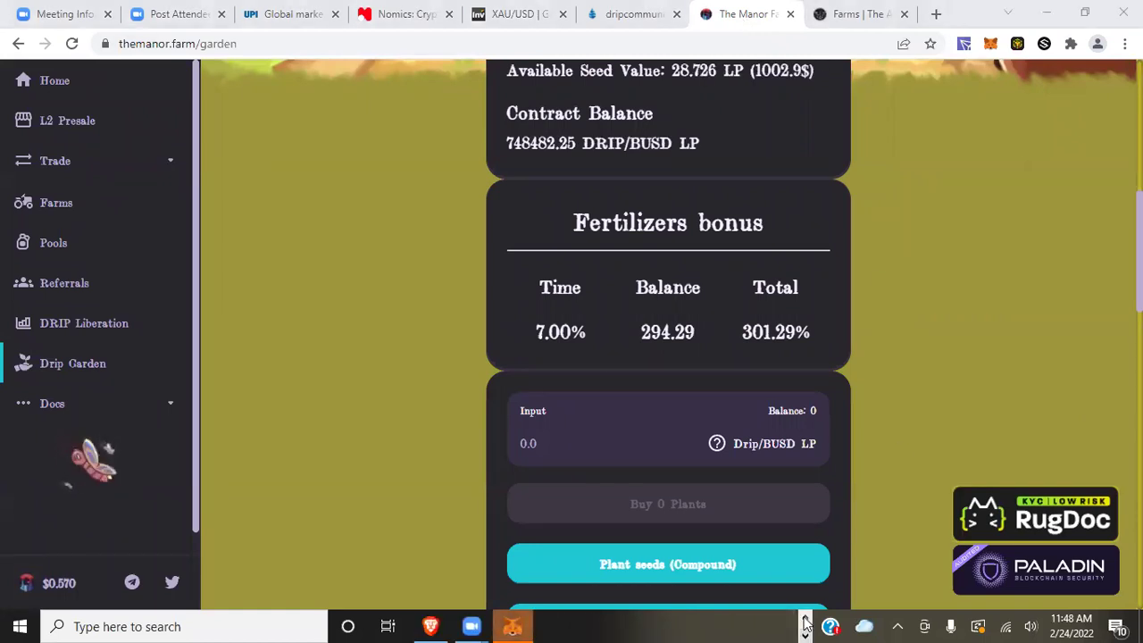
left_click(512, 626)
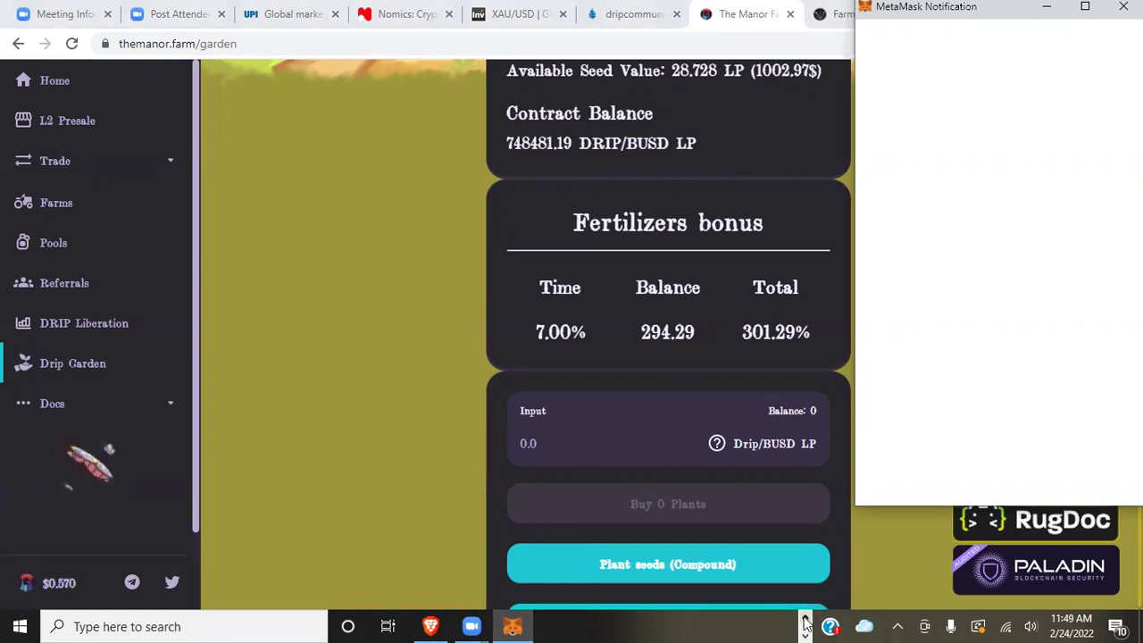
Confirm the second airdrop transfer in the MetaMask extension and the third in the next notification
left_click(429, 626)
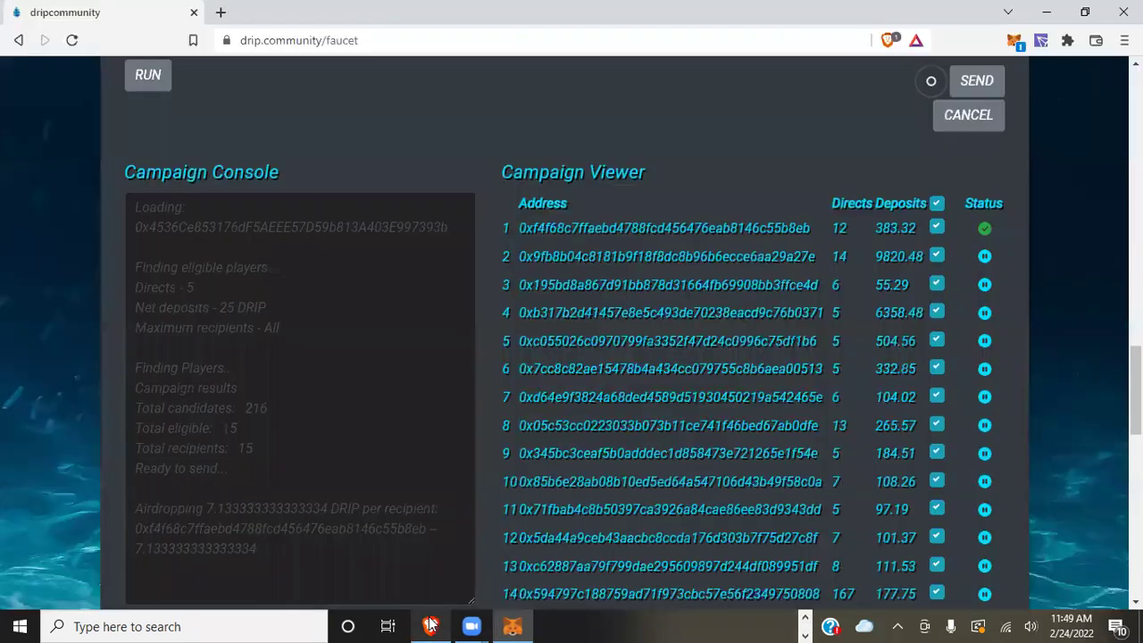
left_click(1015, 42)
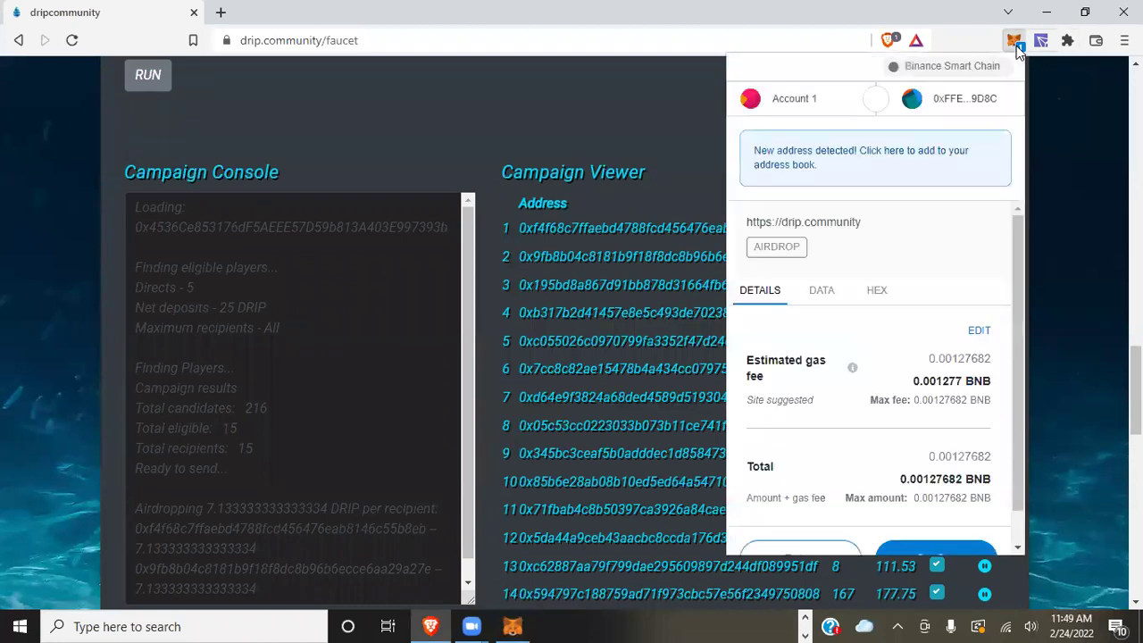
scroll(1009, 534, "down", 2)
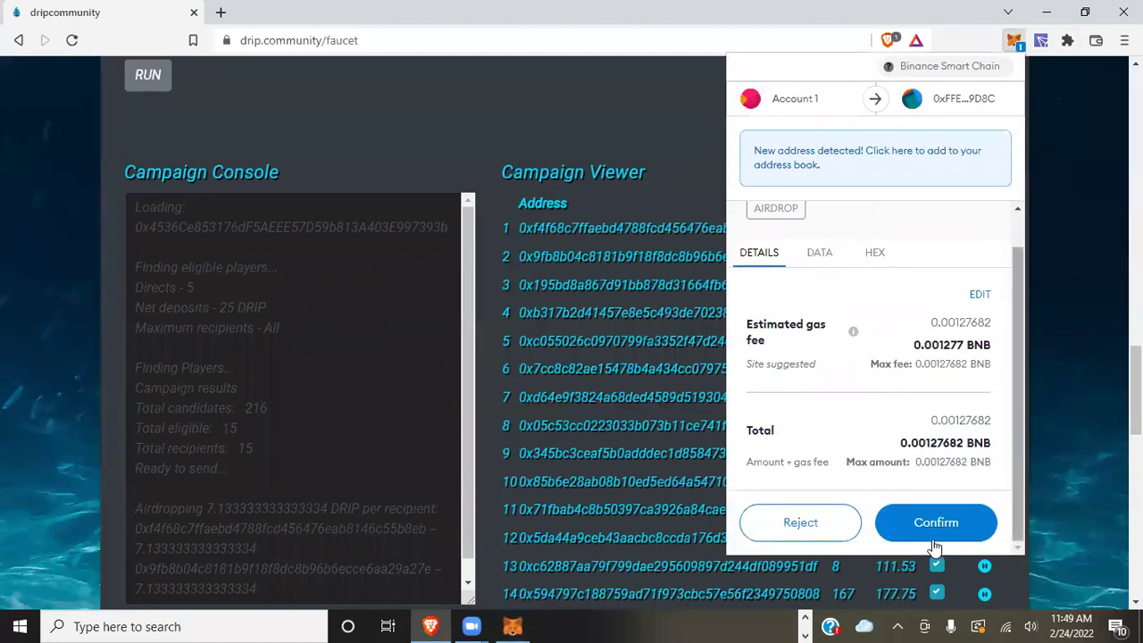
left_click(915, 536)
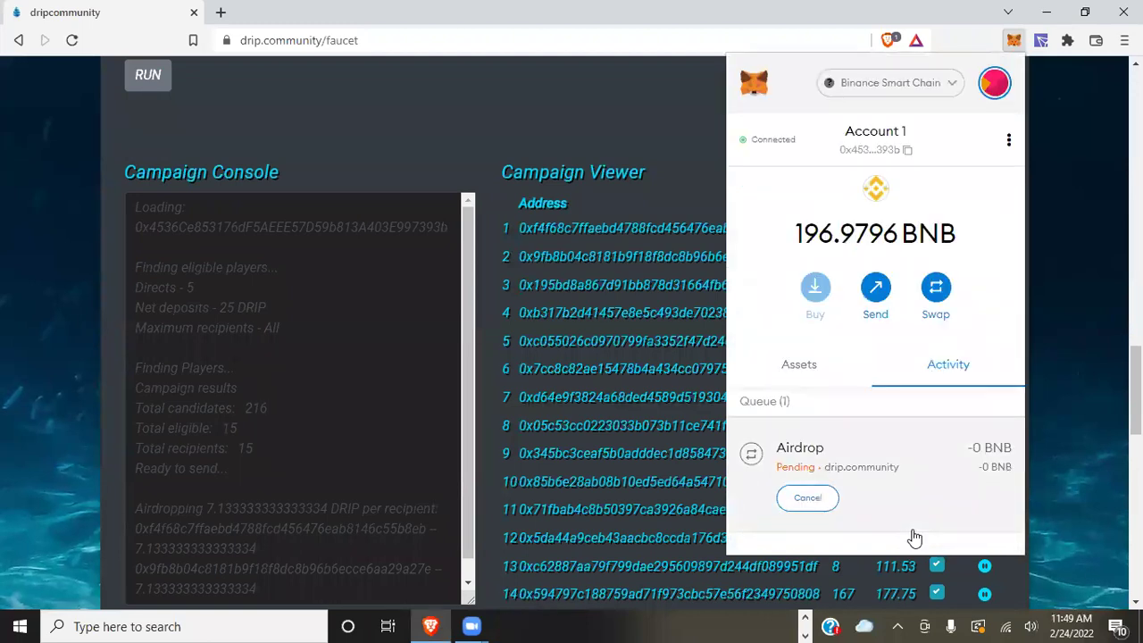
left_click(1090, 434)
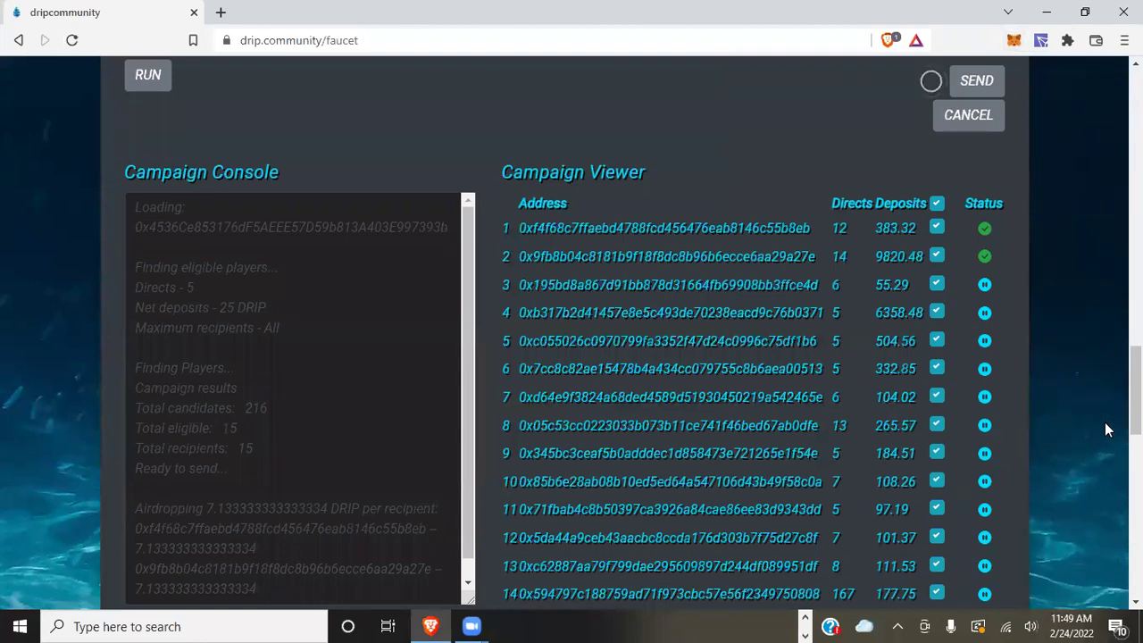
scroll(633, 333, "down", 1)
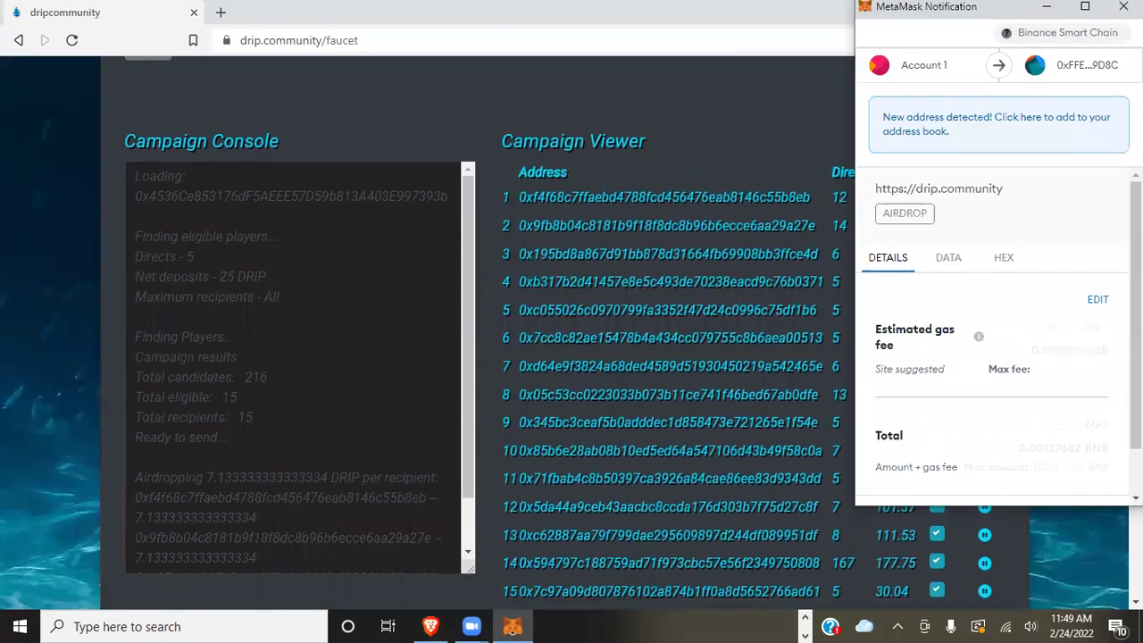
left_click(1077, 480)
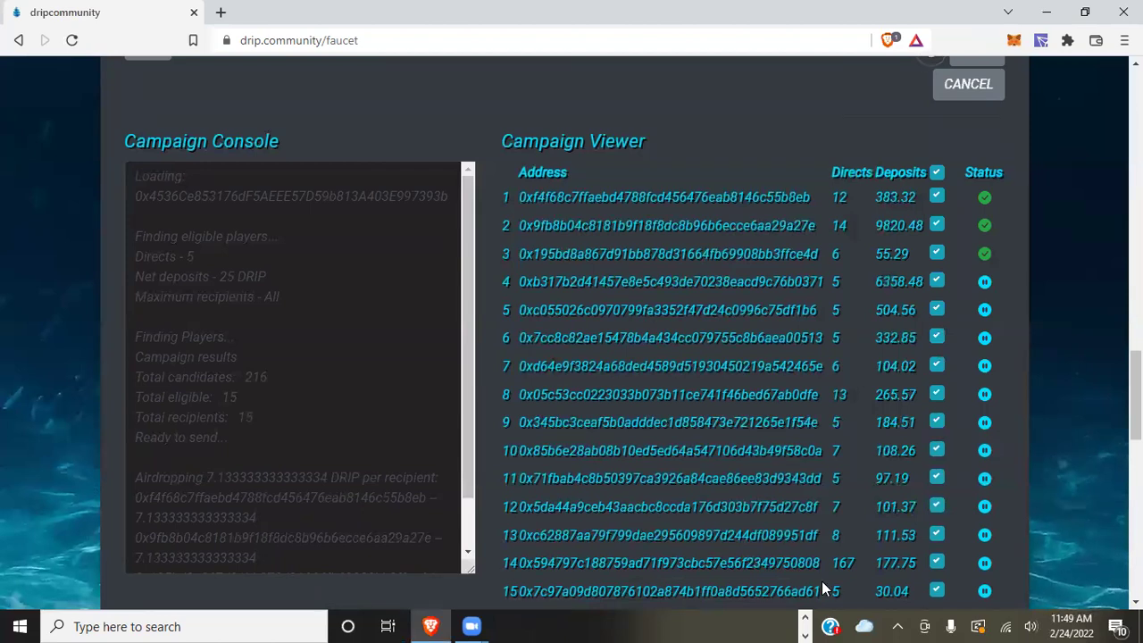
Bring the other browser window forward and switch to The Animal Farm's Farms page
left_click(806, 615)
mouse_move(780, 626)
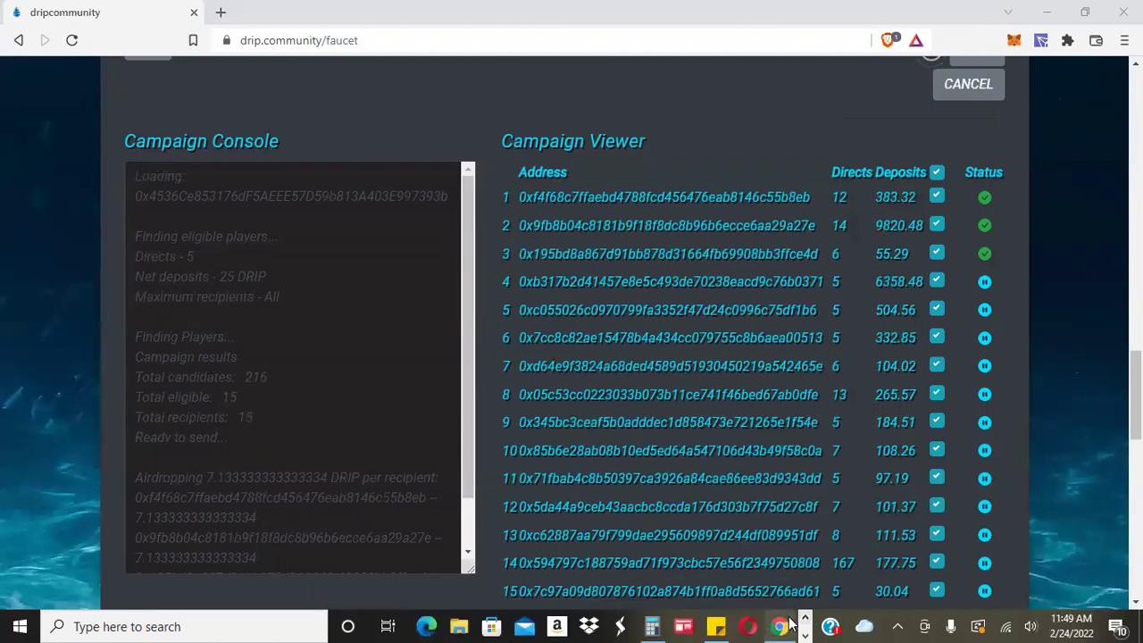
left_click(768, 567)
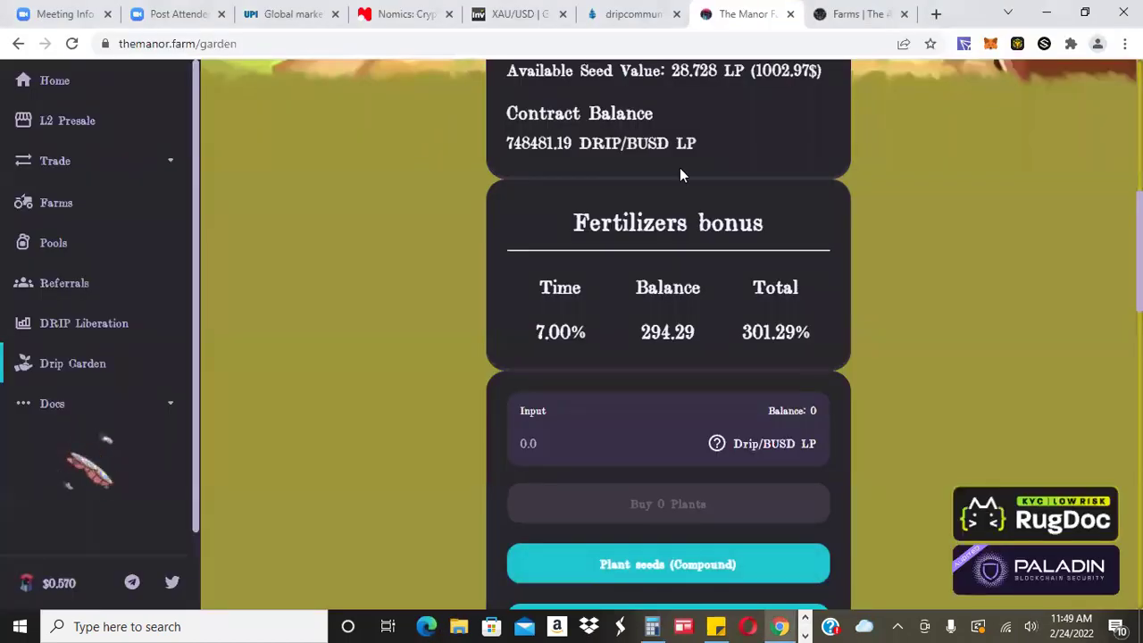
left_click(856, 14)
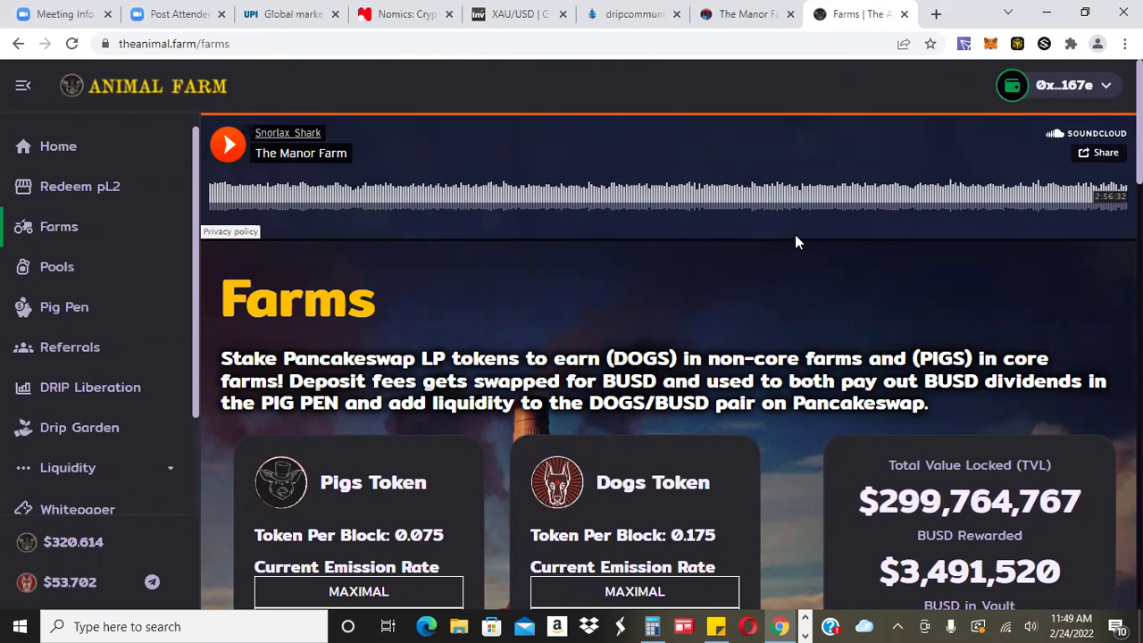
Approve the next two pending airdrop transfers in MetaMask notifications
left_click(805, 630)
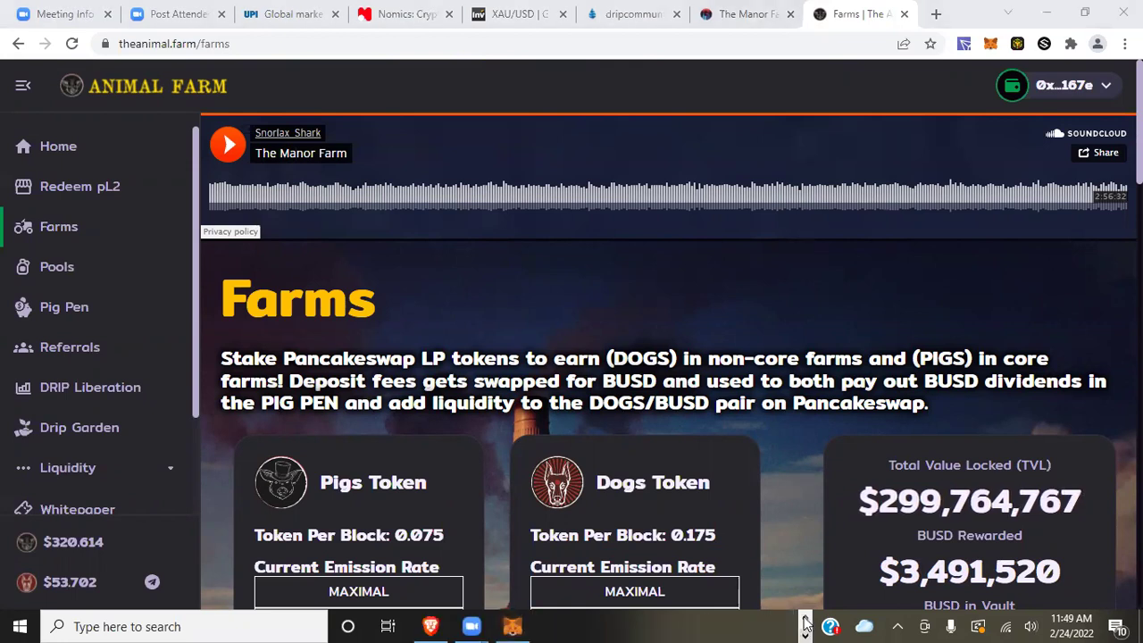
left_click(516, 625)
scroll(998, 330, "down", 2)
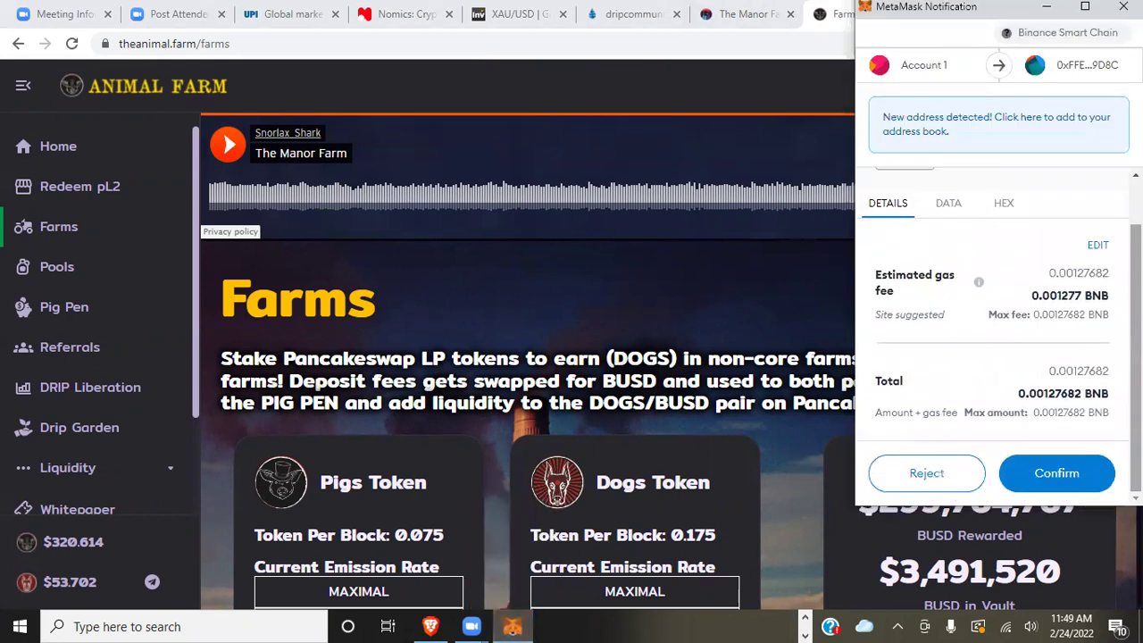
left_click(1082, 475)
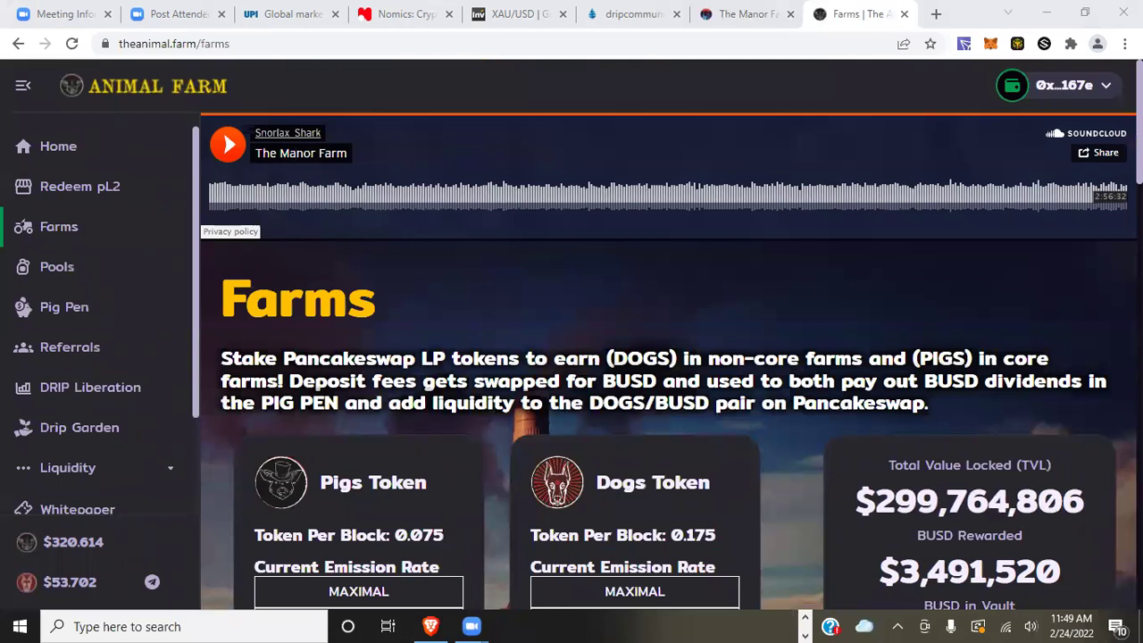
scroll(665, 357, "down", 2)
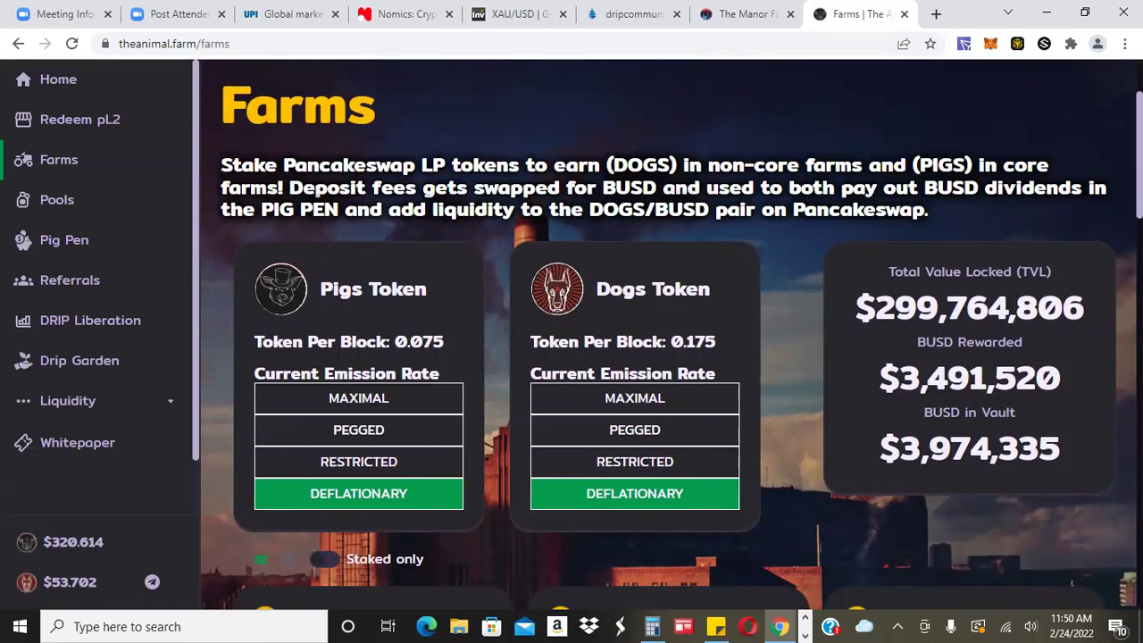
left_click(807, 621)
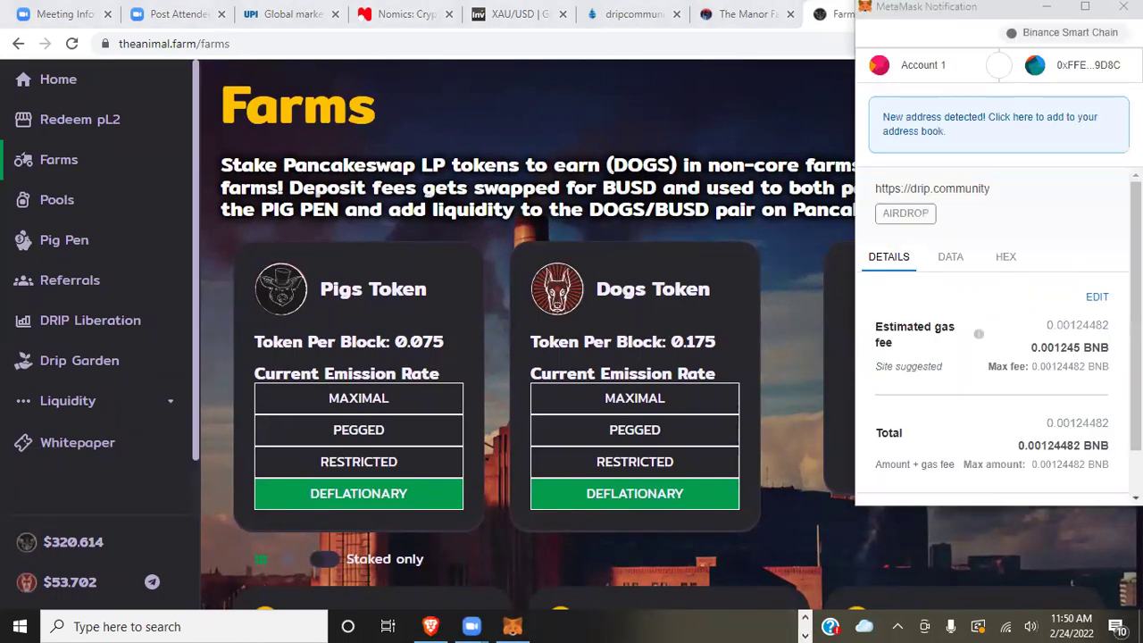
scroll(999, 339, "down", 1)
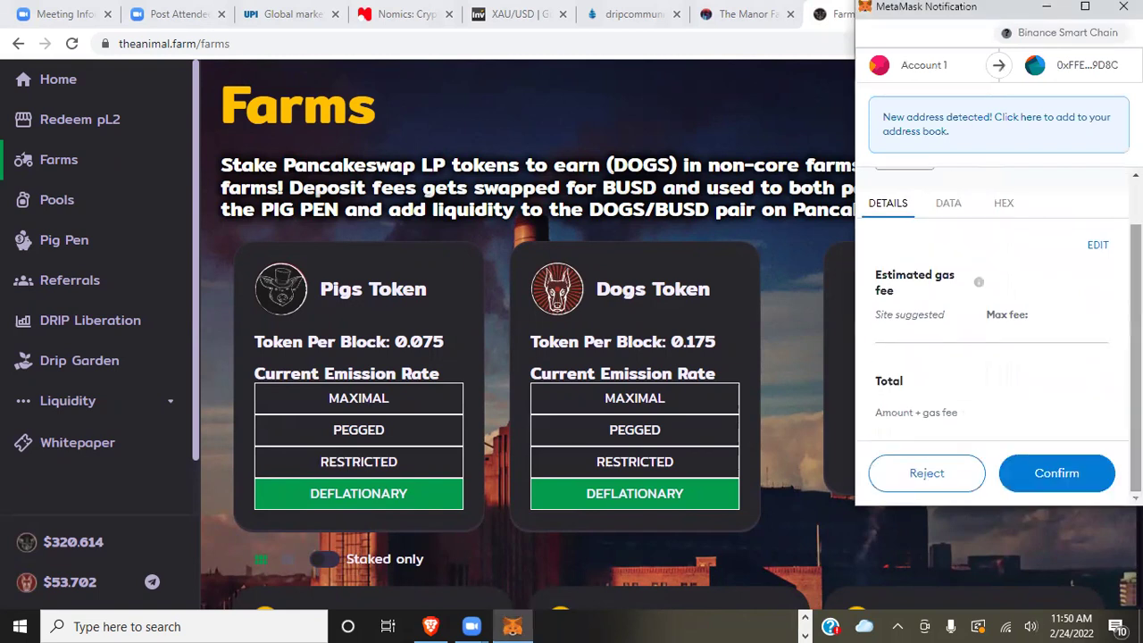
left_click(1072, 483)
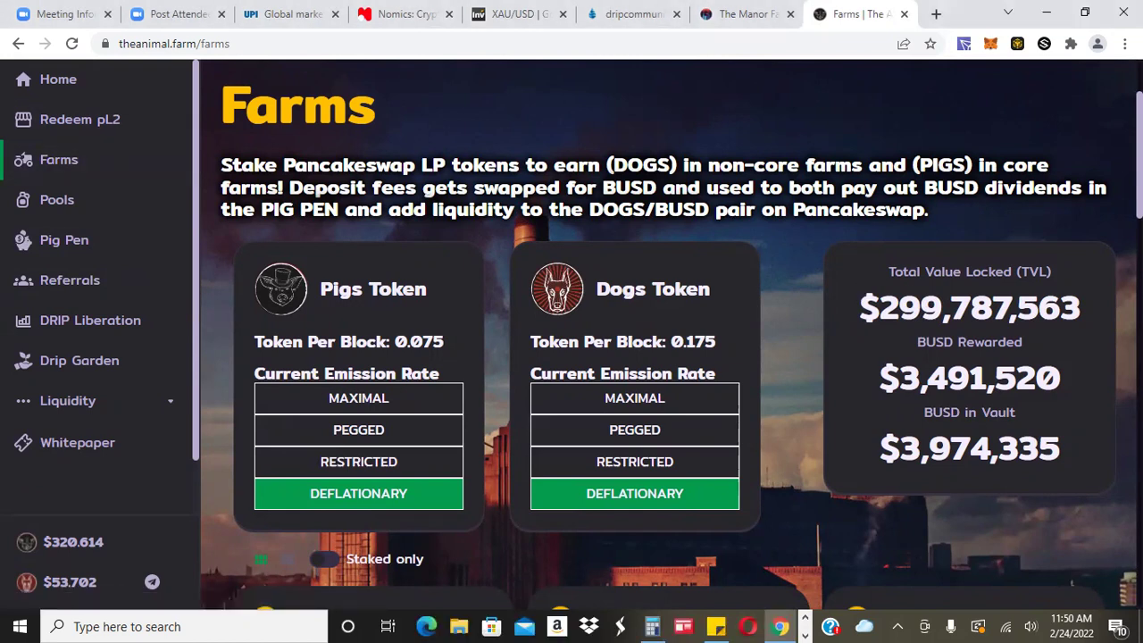
Approve another Drip airdrop payment in the MetaMask popup
scroll(670, 357, "down", 3)
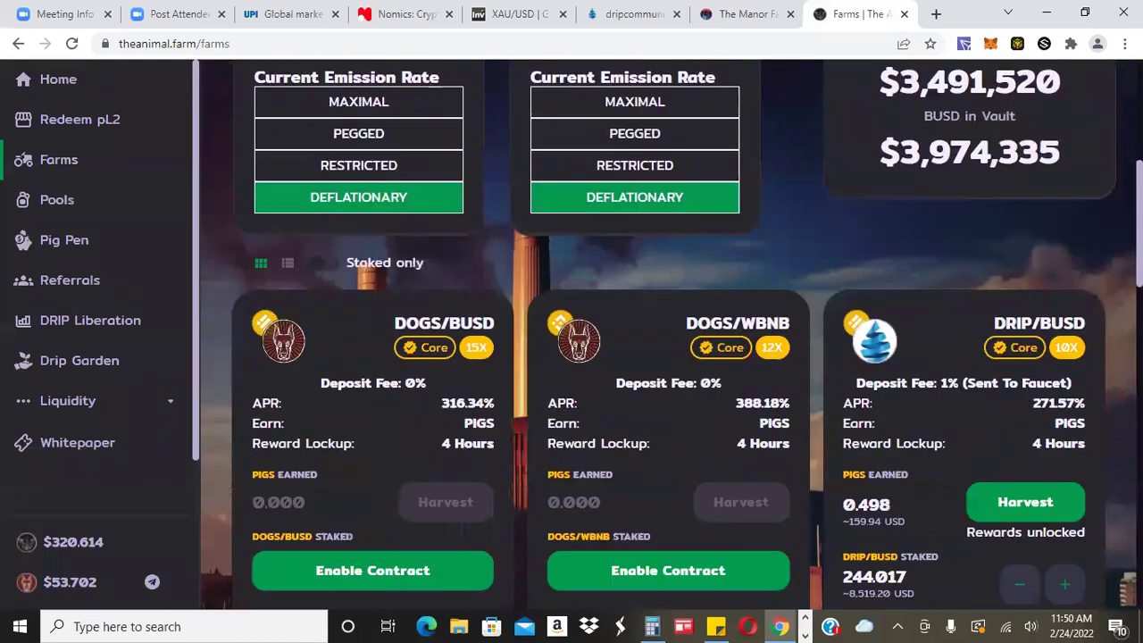
left_click(1026, 502)
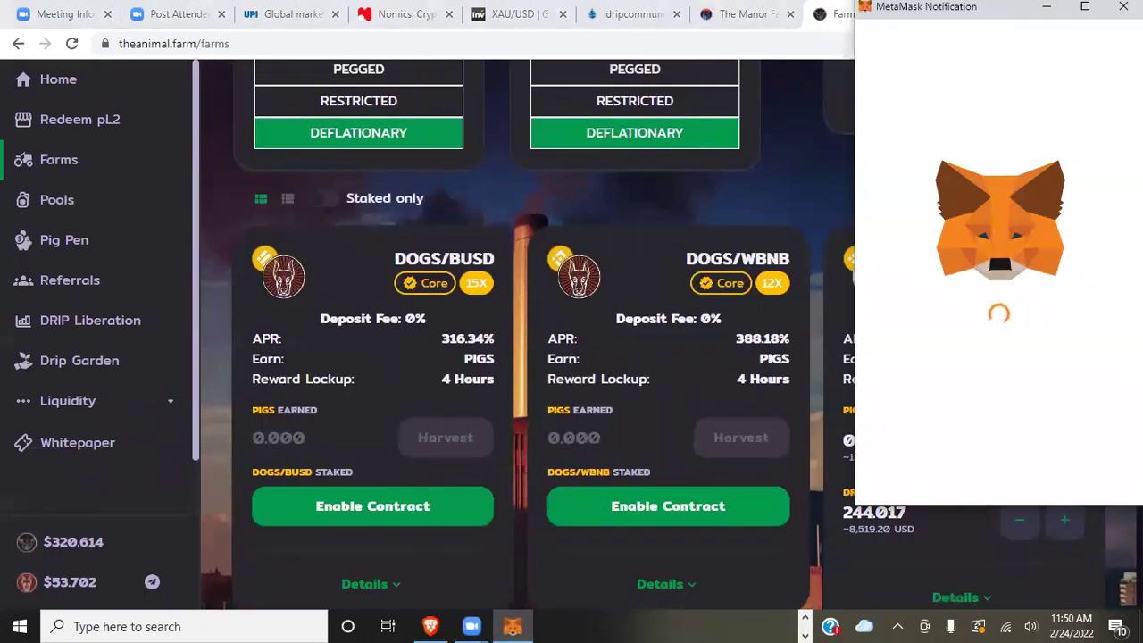
scroll(1061, 487, "down", 2)
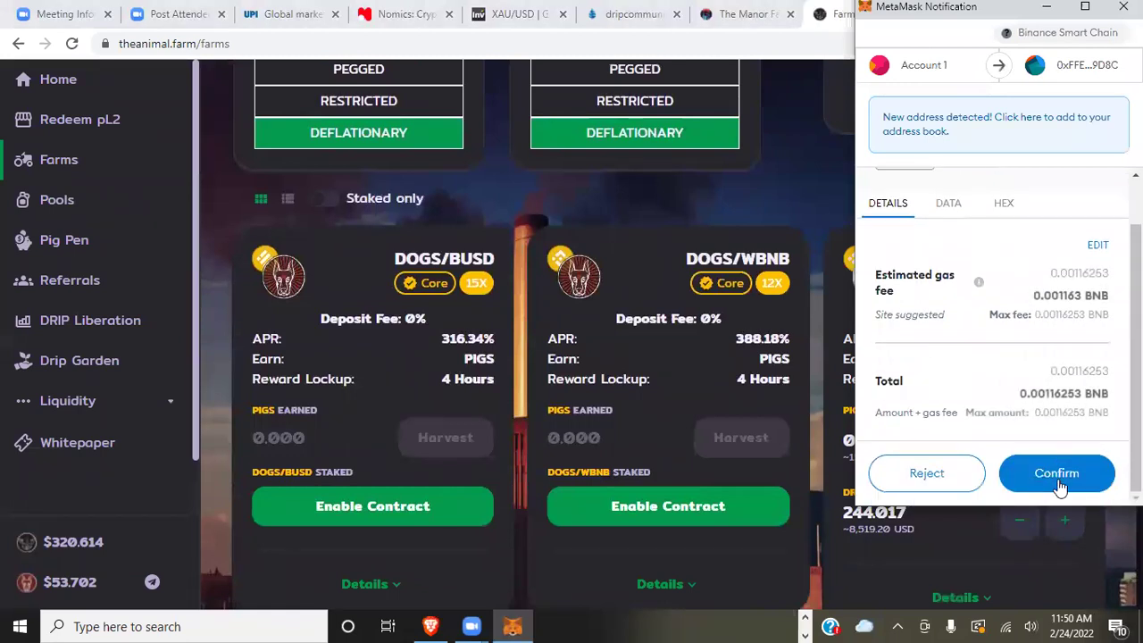
left_click(1058, 482)
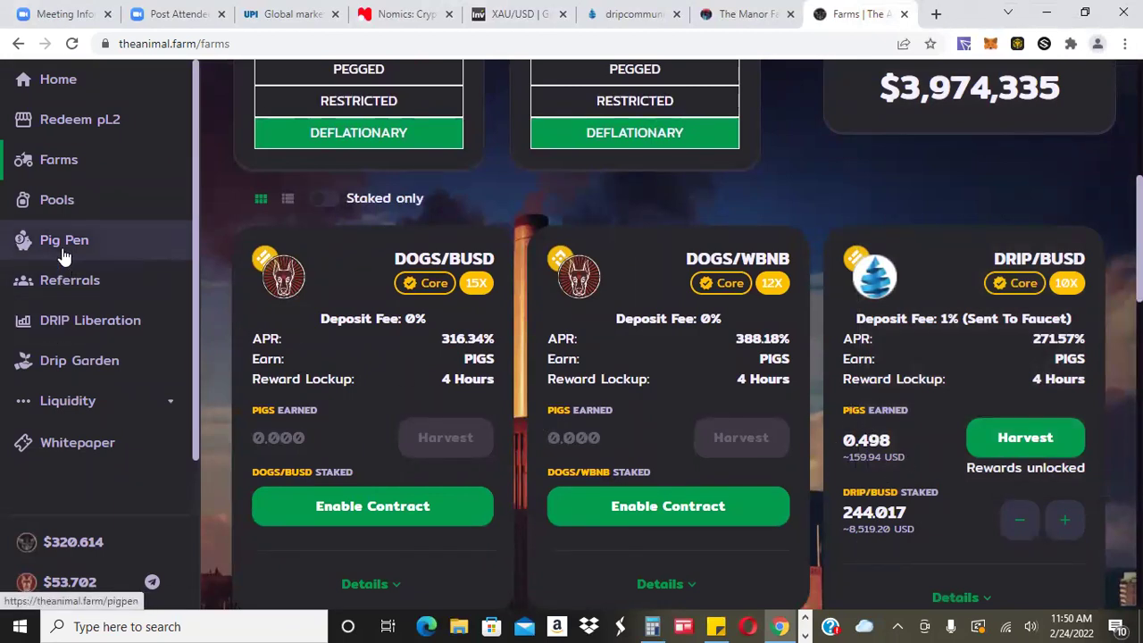
Browse the Pools page's staking pools and approve one pending airdrop transfer
left_click(56, 198)
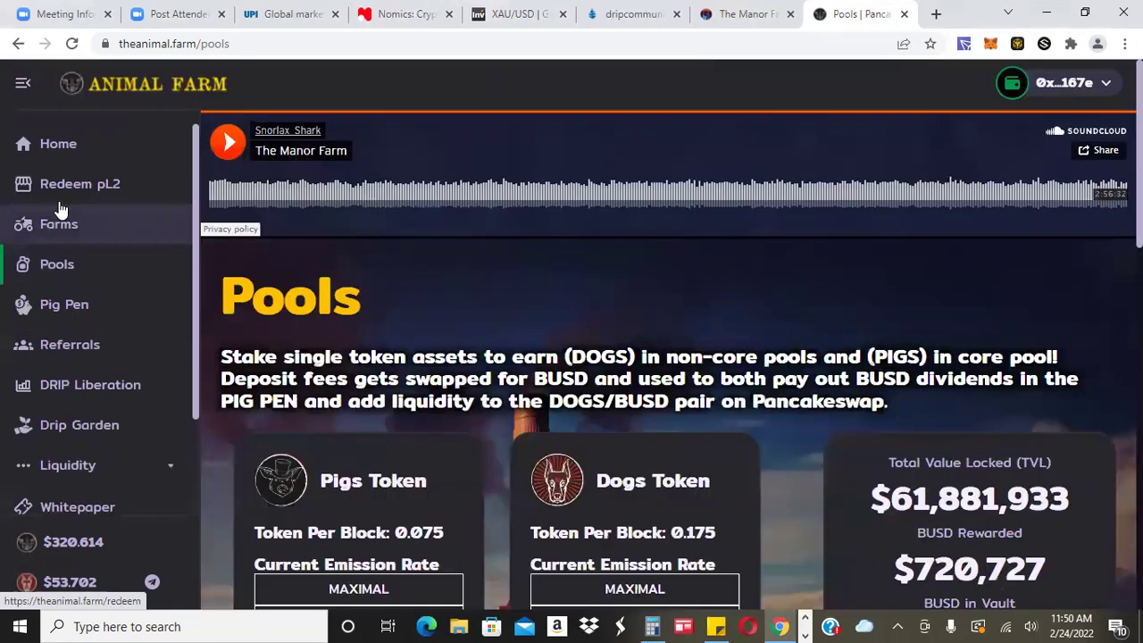
scroll(1072, 586, "down", 2)
scroll(1072, 585, "down", 2)
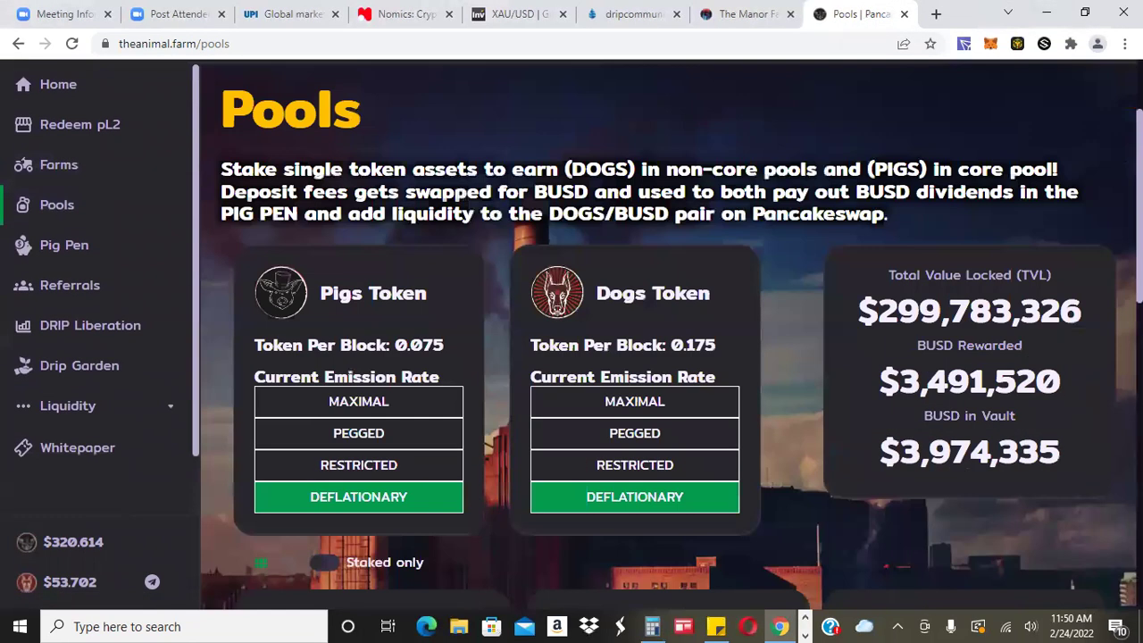
scroll(1072, 585, "down", 2)
scroll(1071, 585, "down", 1)
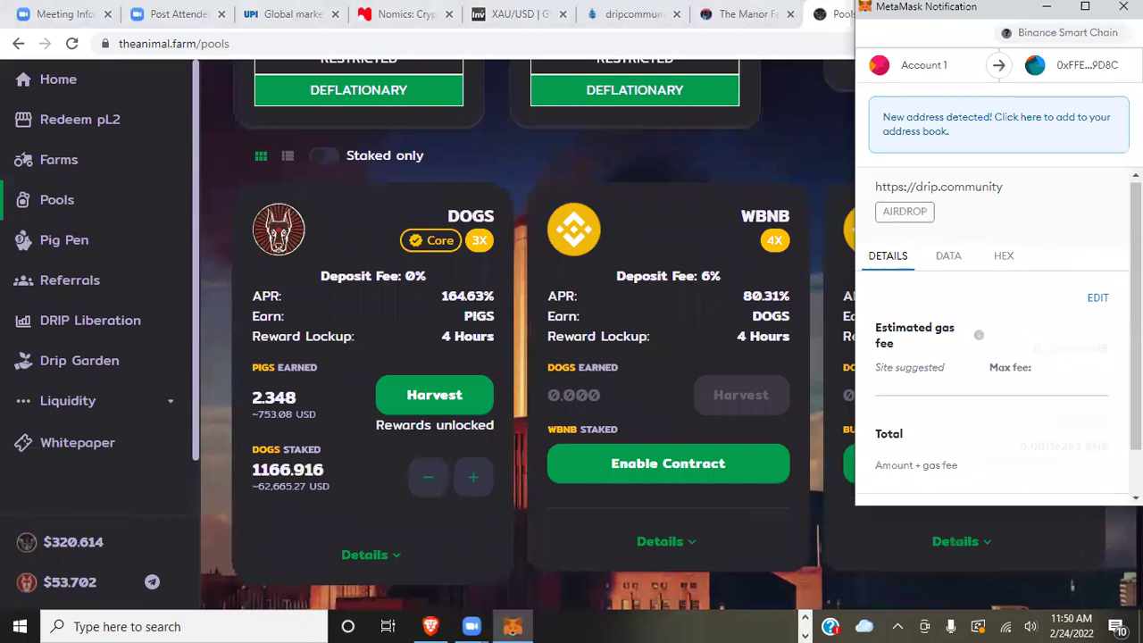
scroll(1091, 480, "down", 2)
left_click(1092, 480)
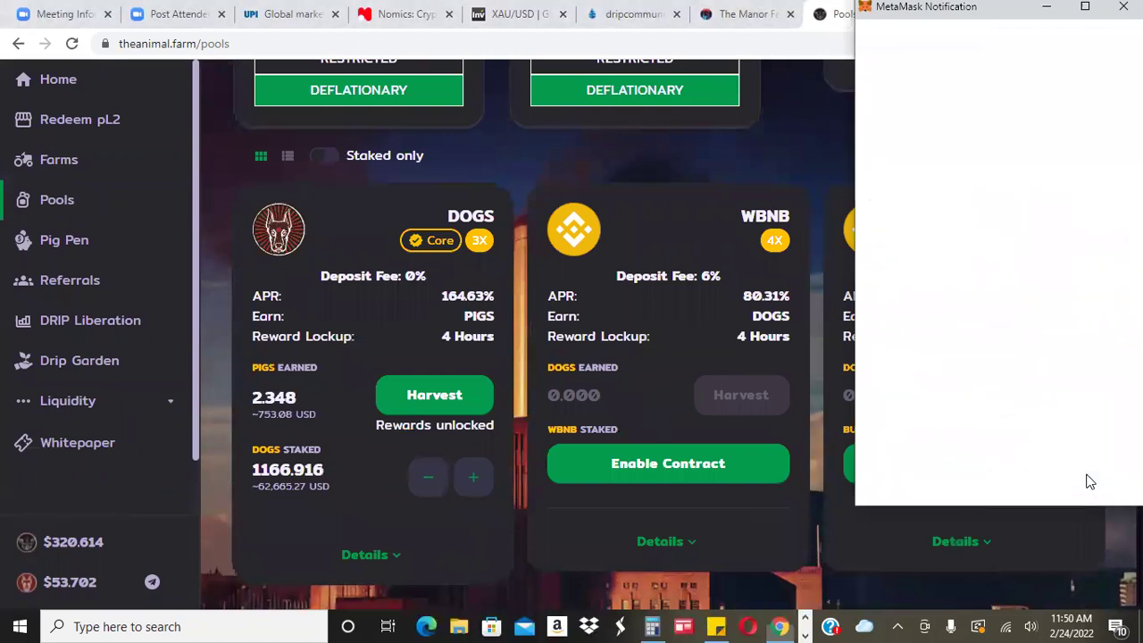
Approve the next airdrop transfer and move to the Pig Pen page
scroll(1072, 585, "down", 3)
scroll(1072, 585, "down", 2)
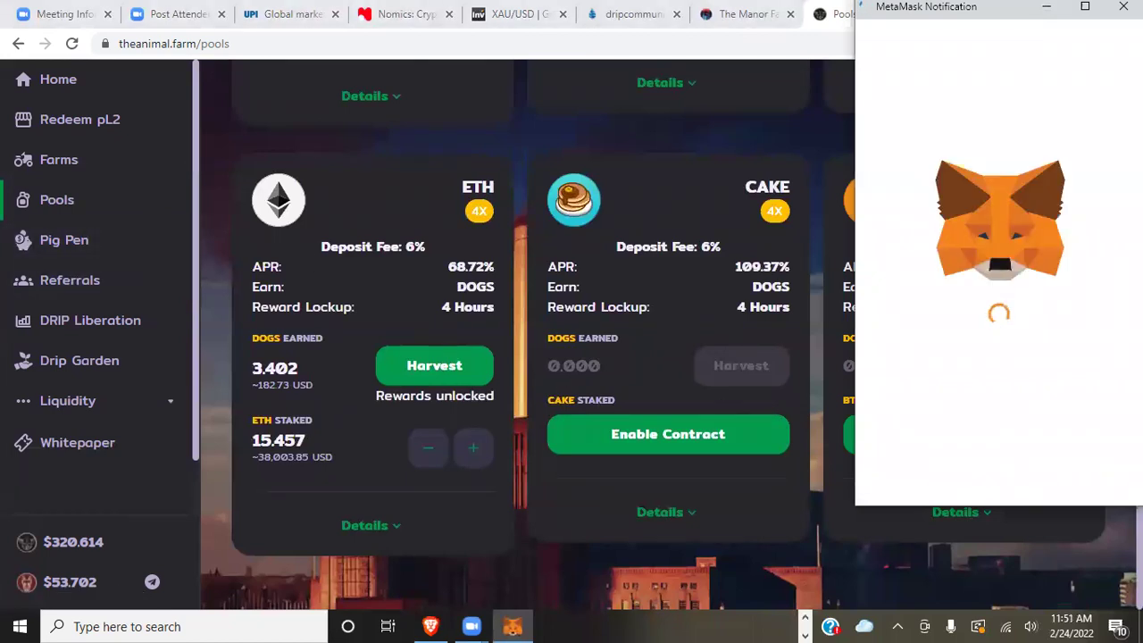
scroll(1063, 464, "down", 1)
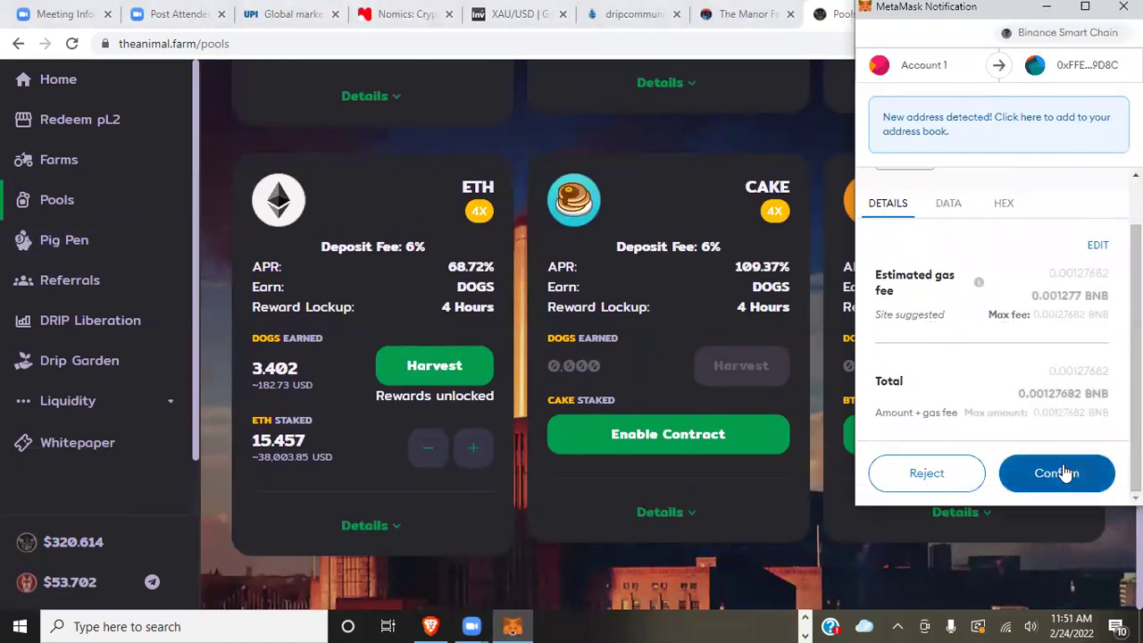
left_click(1063, 473)
left_click(59, 241)
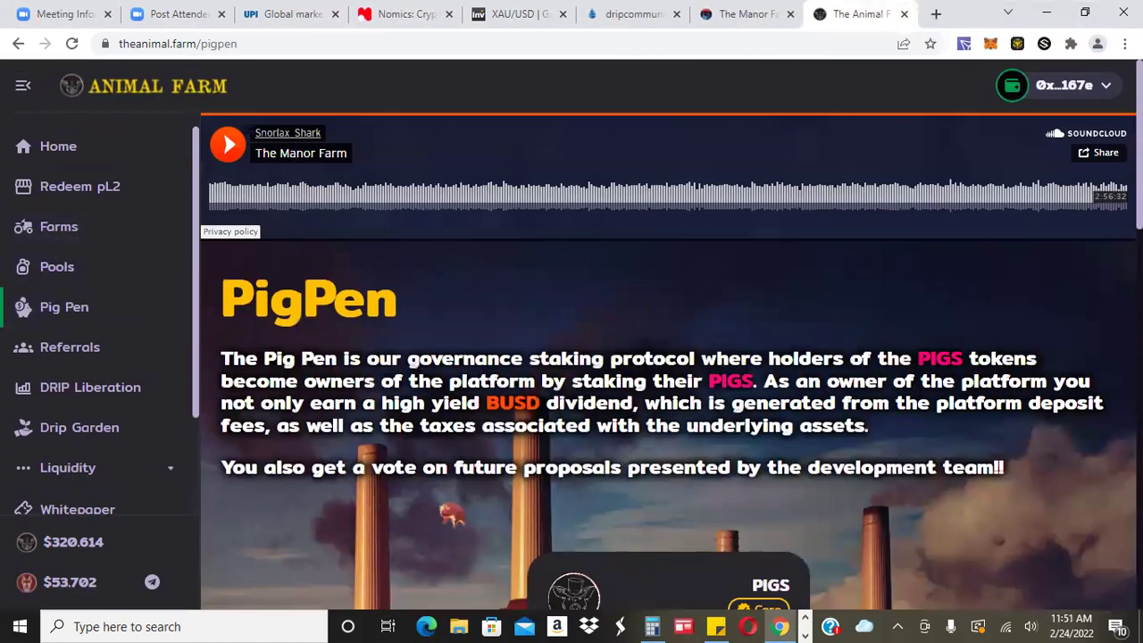
Scroll to the PIGS staking card and approve two more airdrop transfers in MetaMask
scroll(533, 329, "down", 2)
scroll(533, 329, "down", 1)
scroll(534, 329, "down", 1)
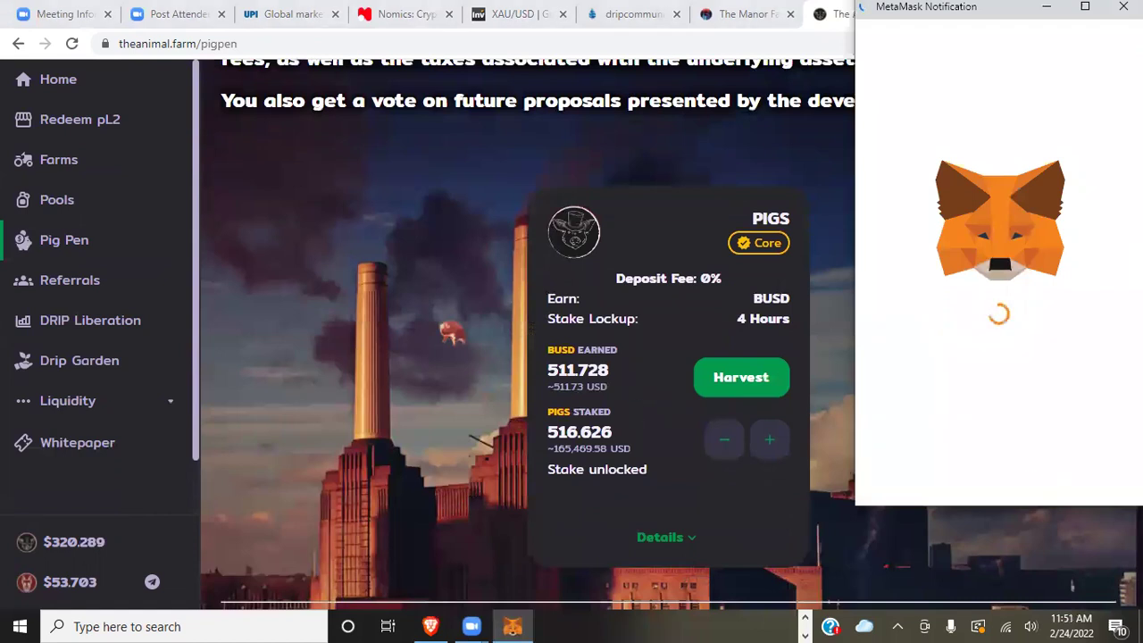
scroll(1041, 480, "down", 2)
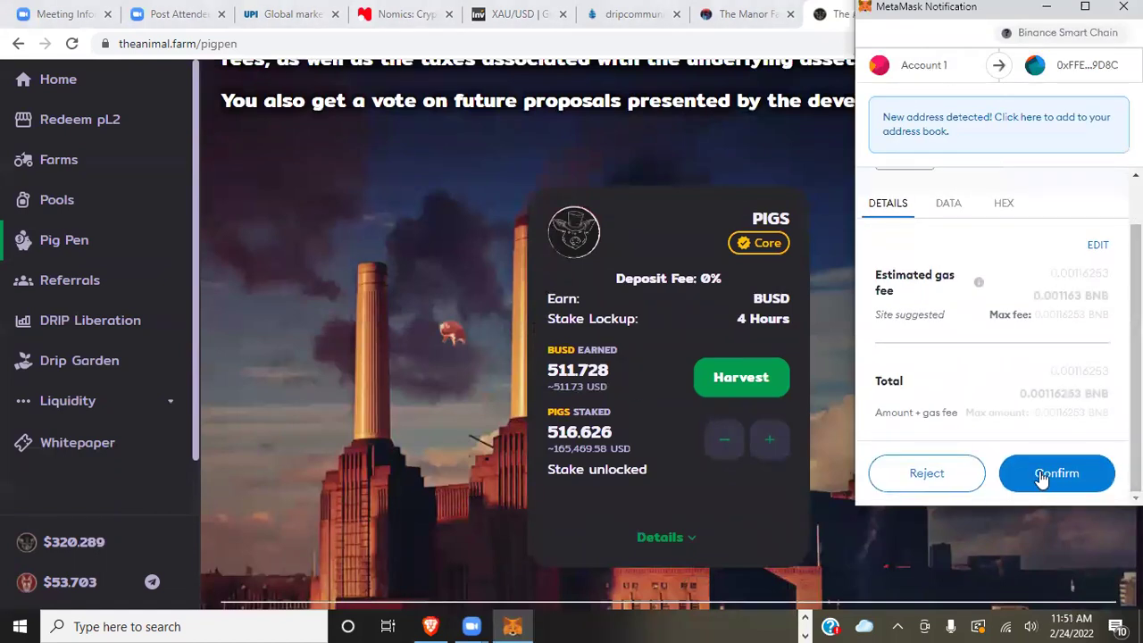
left_click(1040, 478)
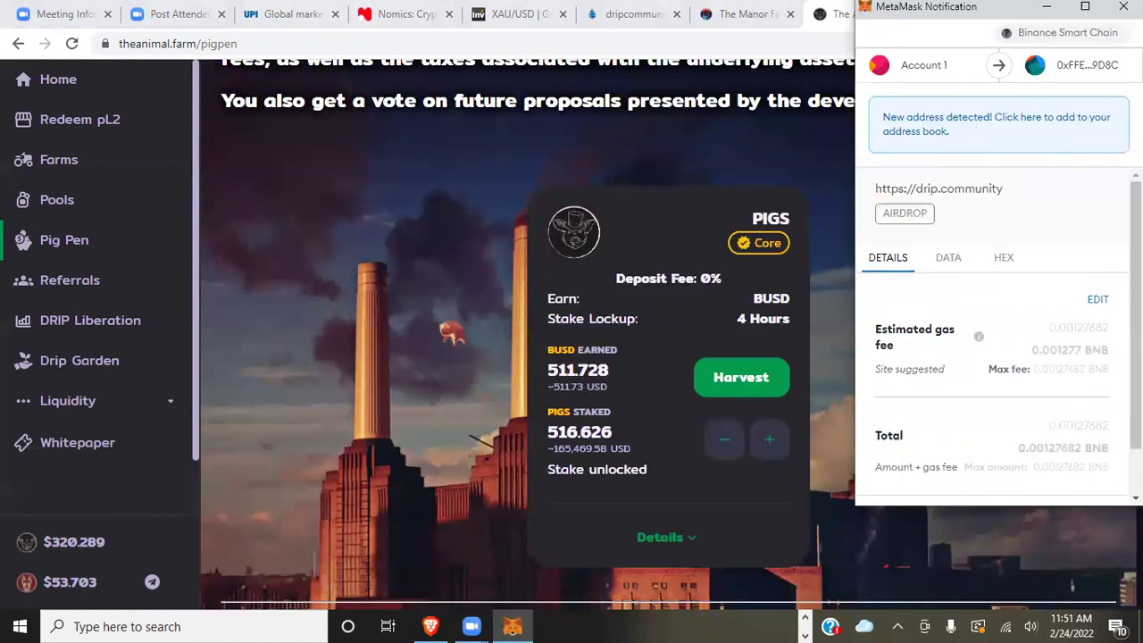
scroll(1000, 357, "down", 3)
left_click(1067, 475)
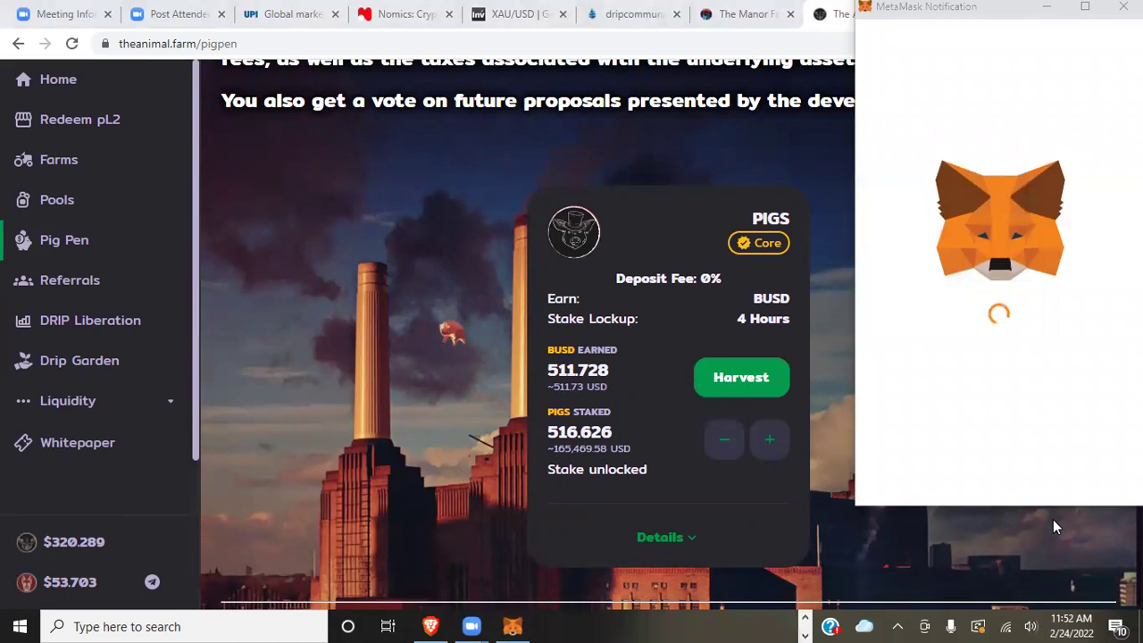
scroll(1054, 402, "down", 2)
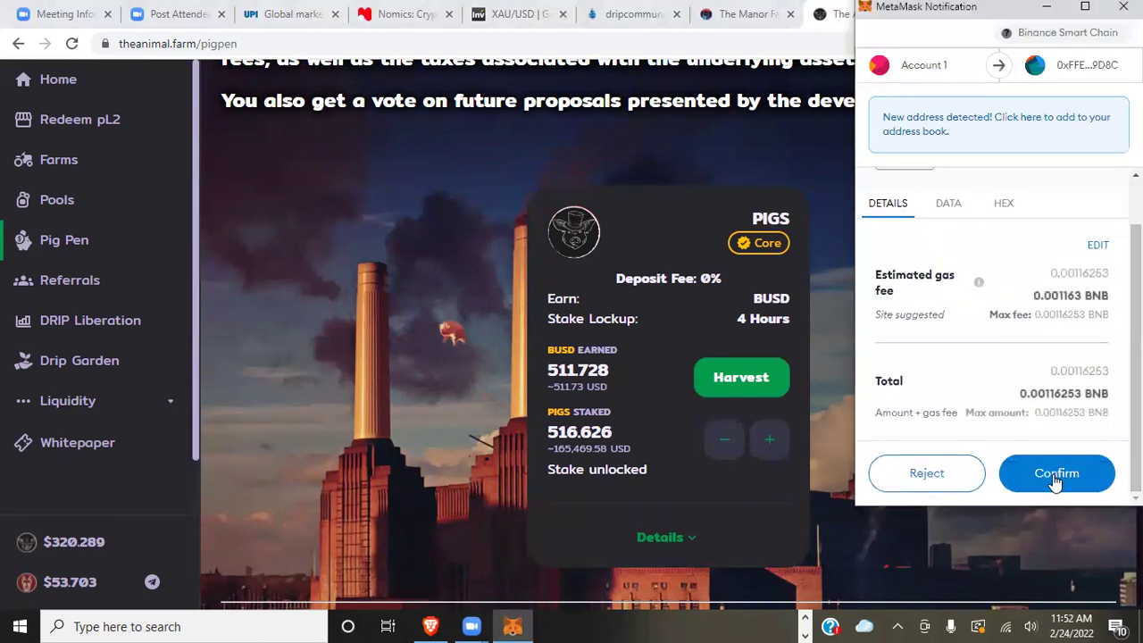
Approve three more Drip airdrop payments in the MetaMask popups over the Pig Pen page
left_click(1053, 474)
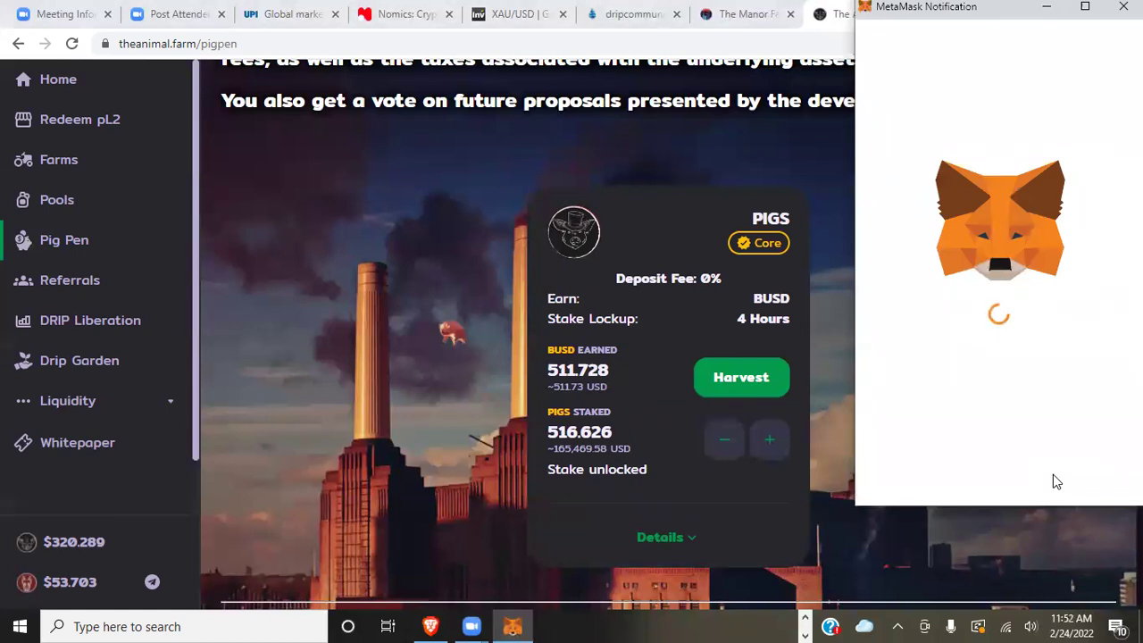
scroll(998, 357, "down", 2)
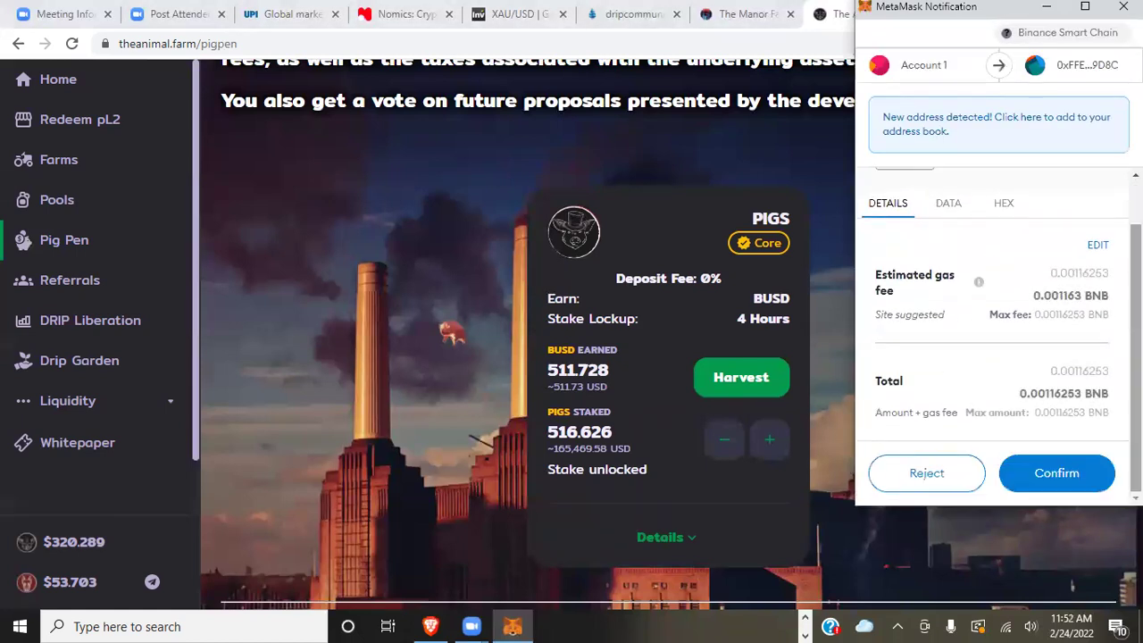
left_click(1072, 483)
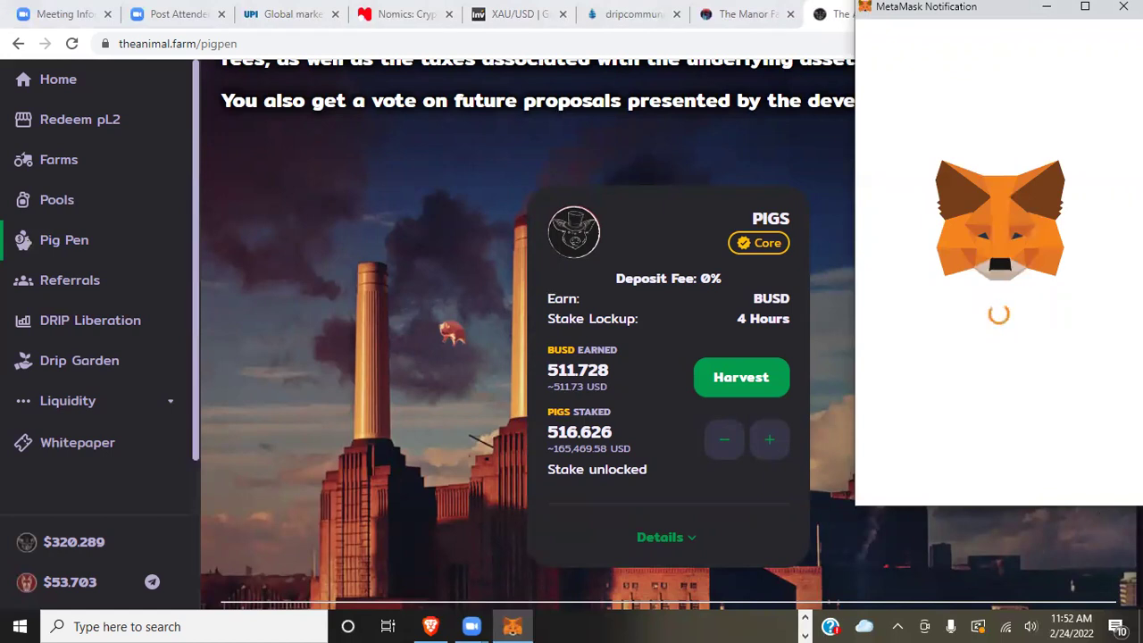
scroll(1097, 495, "down", 2)
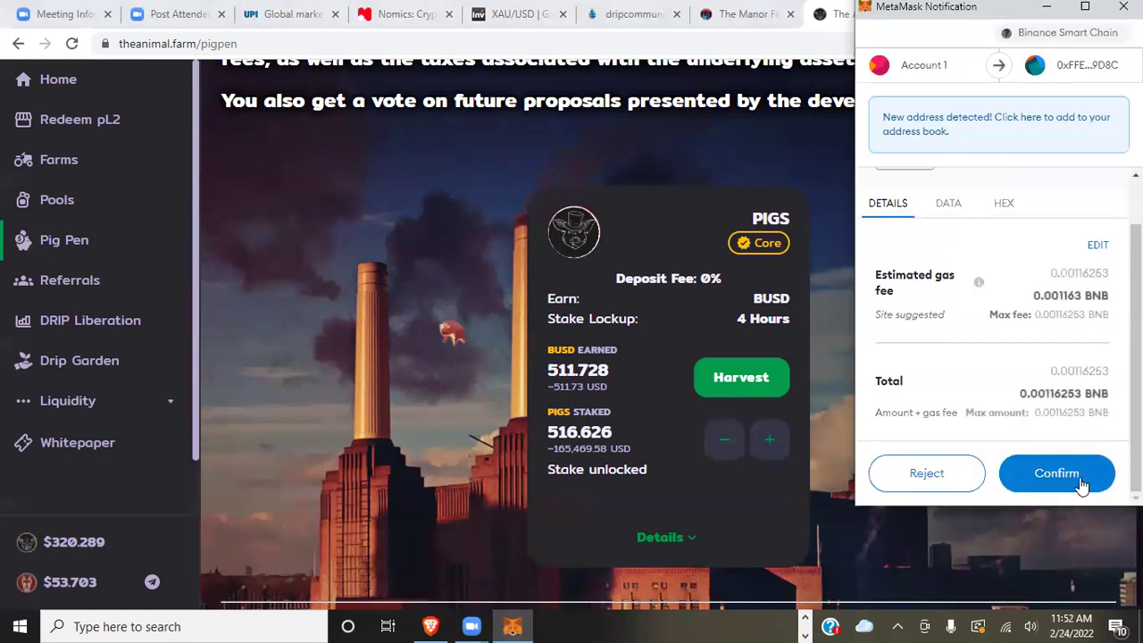
left_click(1082, 491)
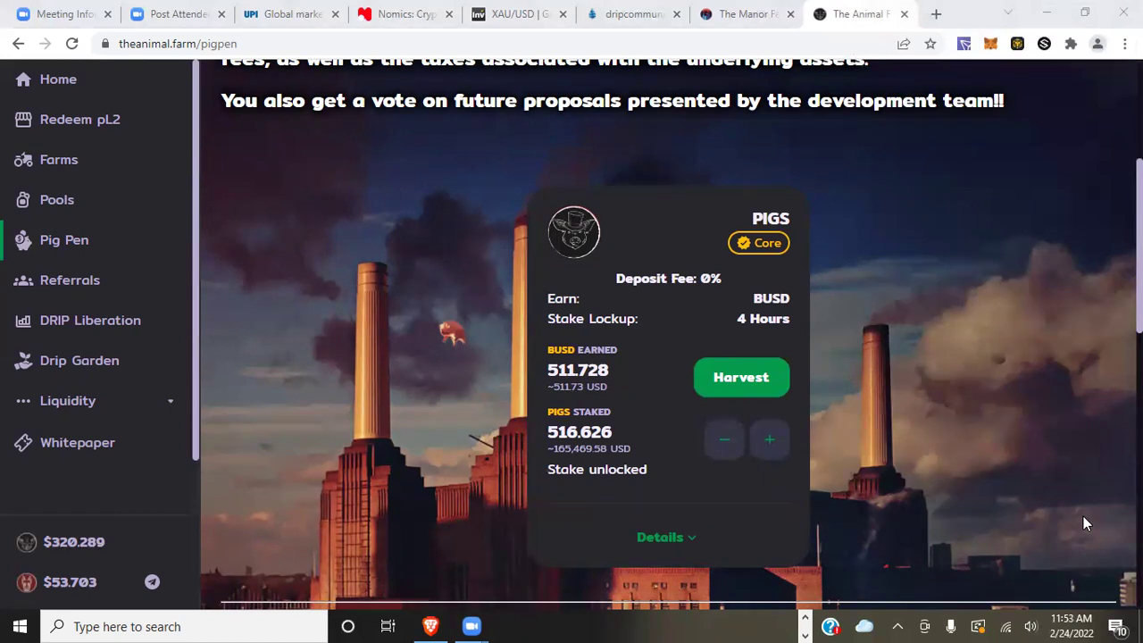
Return to the Drip faucet and review the Campaign Viewer: recipients 1–14 completed, last one pending
left_click(430, 626)
scroll(571, 330, "down", 1)
scroll(572, 331, "up", 1)
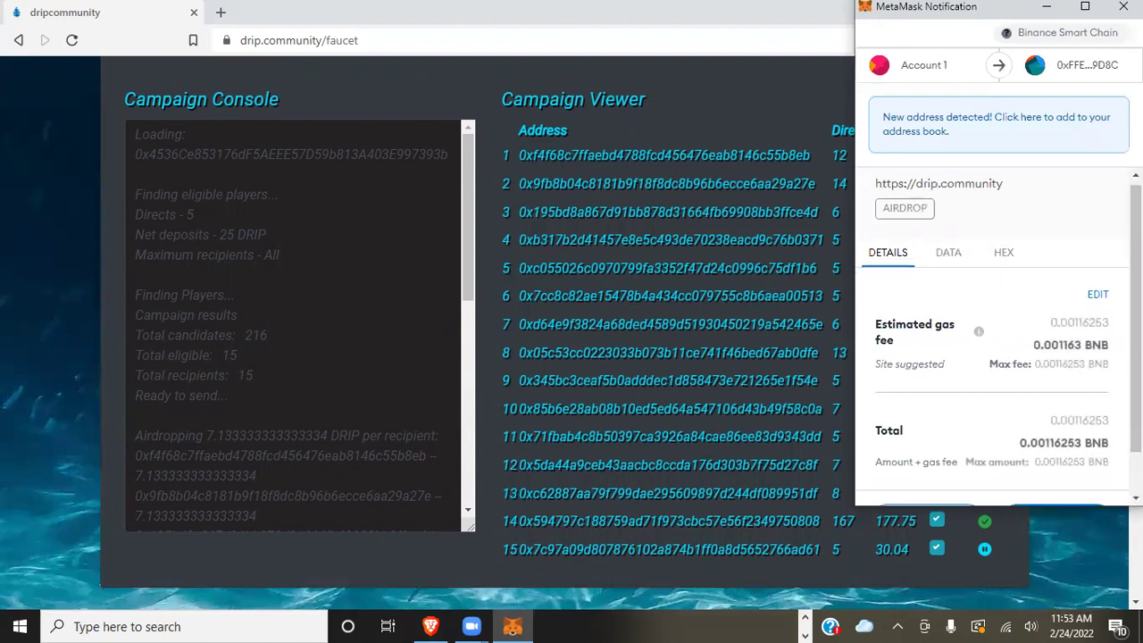
scroll(1081, 485, "down", 1)
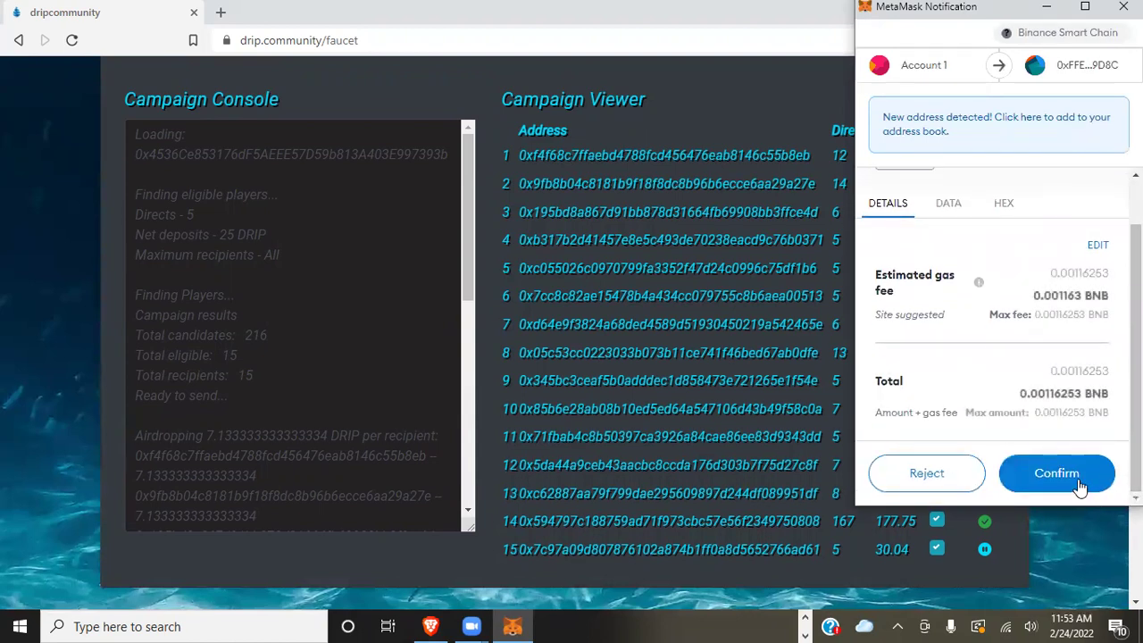